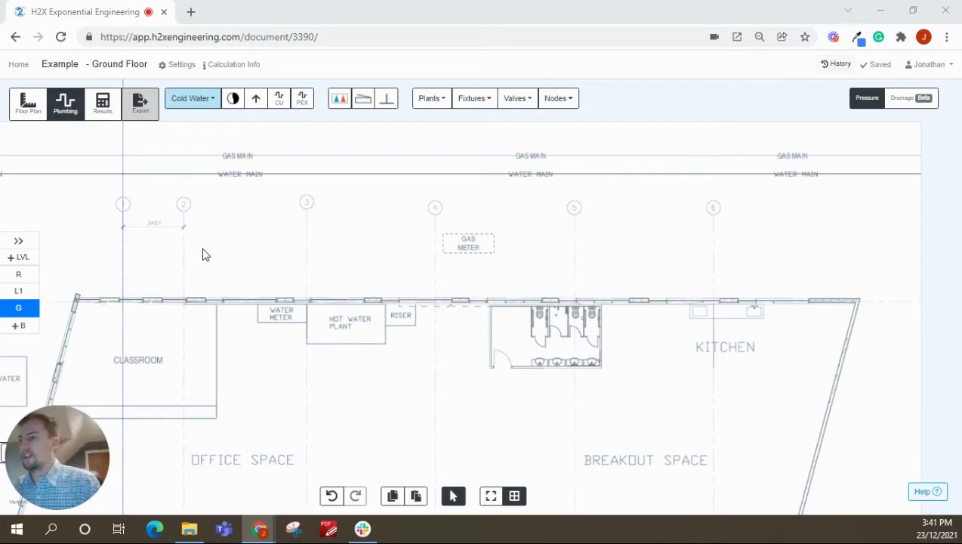
Step: In the plumbing view, place a Cold Water flow source on the Ground Floor water main
{"action": "left_click", "coordinate": [68, 115]}
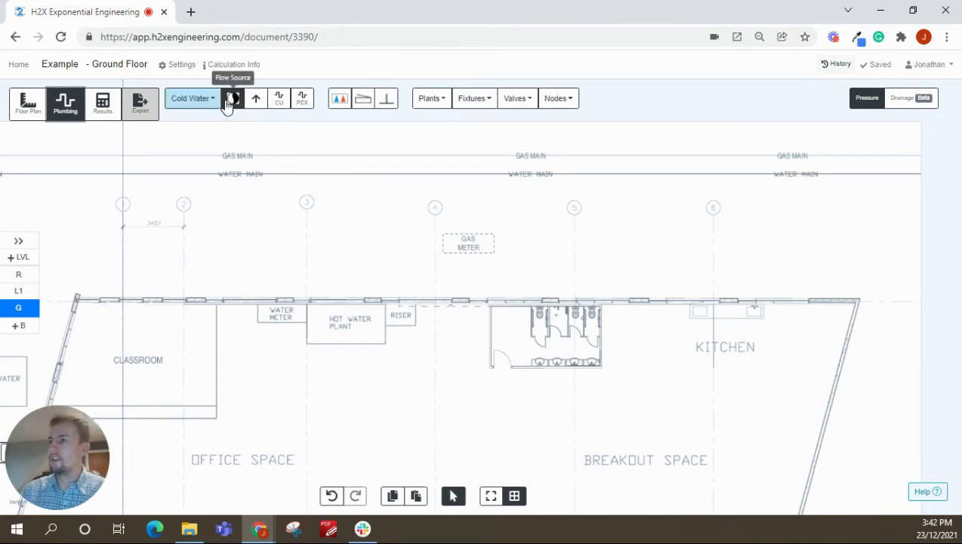
{"action": "left_click", "coordinate": [193, 98]}
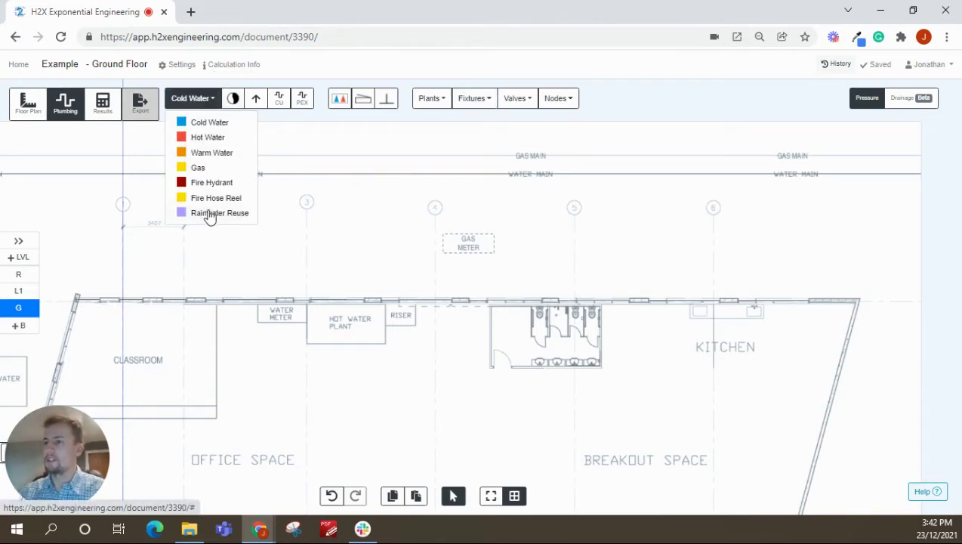
{"action": "left_click", "coordinate": [198, 122]}
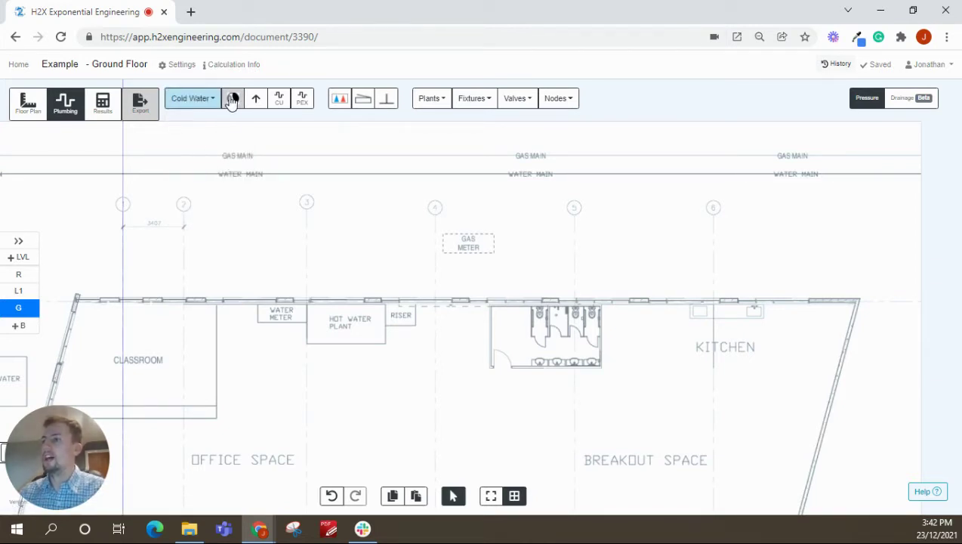
{"action": "left_click", "coordinate": [233, 98]}
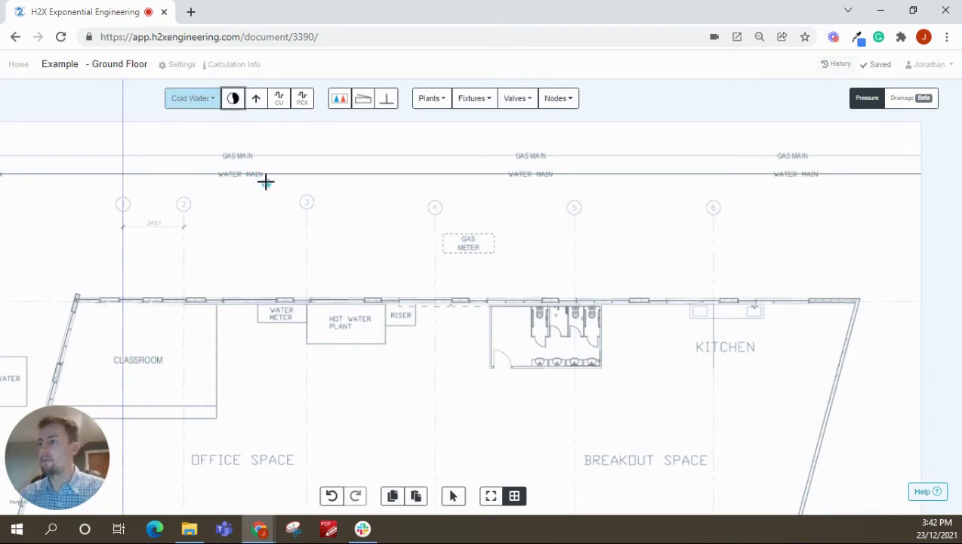
{"action": "scroll", "coordinate": [274, 282], "scroll_direction": "up", "scroll_amount": 3}
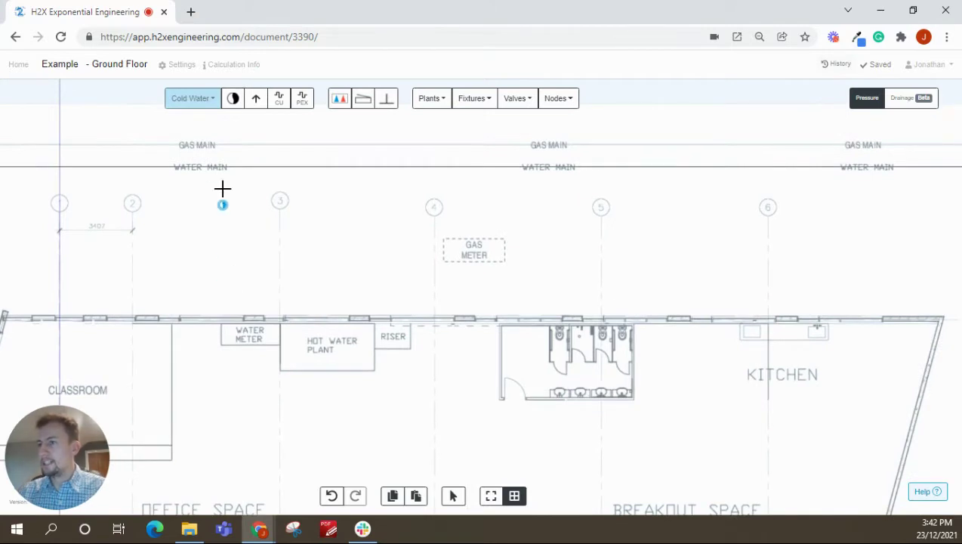
{"action": "left_click", "coordinate": [226, 166]}
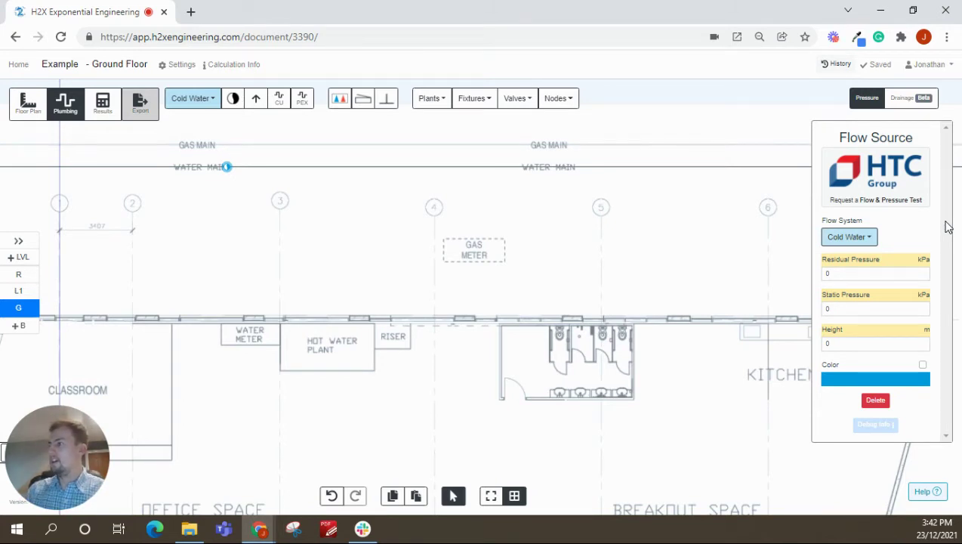
Step: Enter 400 kPa residual pressure and 450 kPa static pressure for the flow source
{"action": "left_click", "coordinate": [825, 274]}
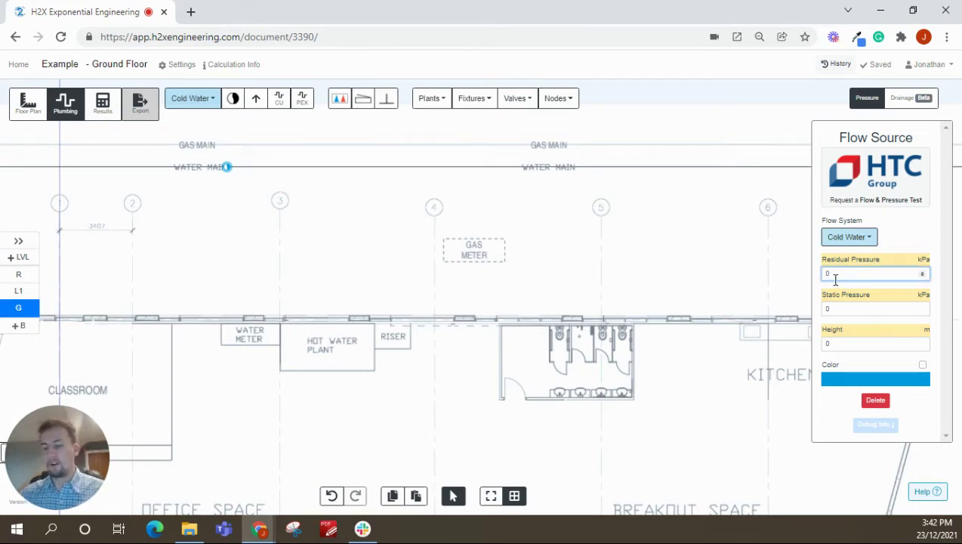
{"action": "type", "text": "40"}
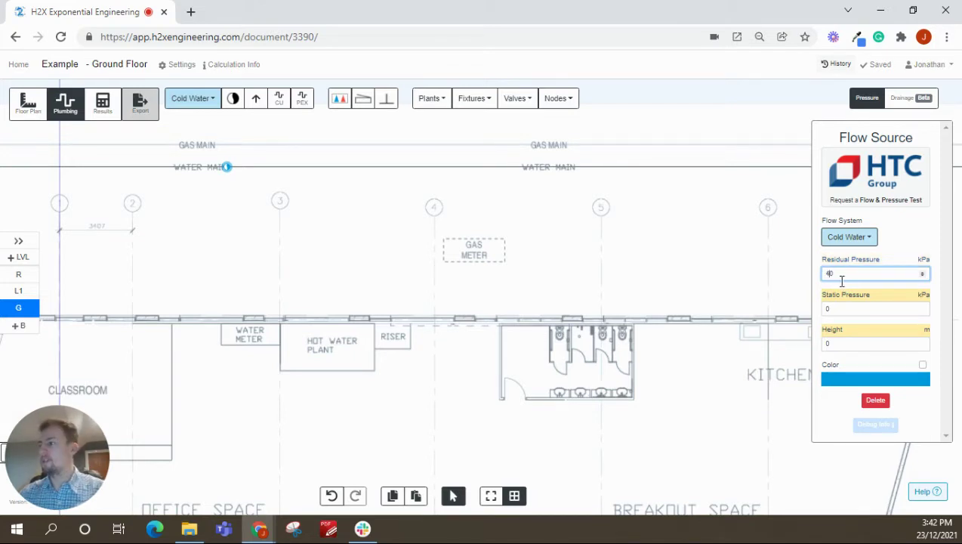
{"action": "type", "text": "0"}
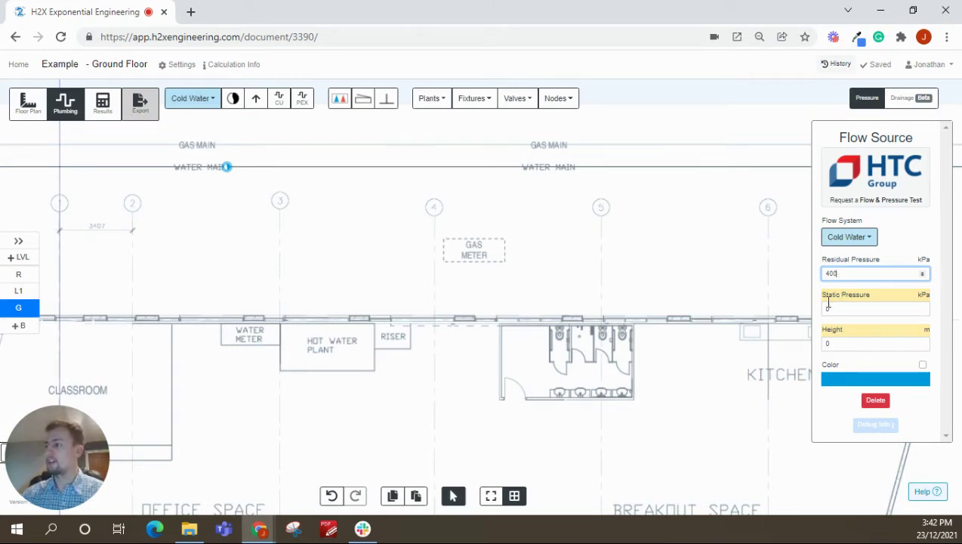
{"action": "left_click", "coordinate": [826, 308]}
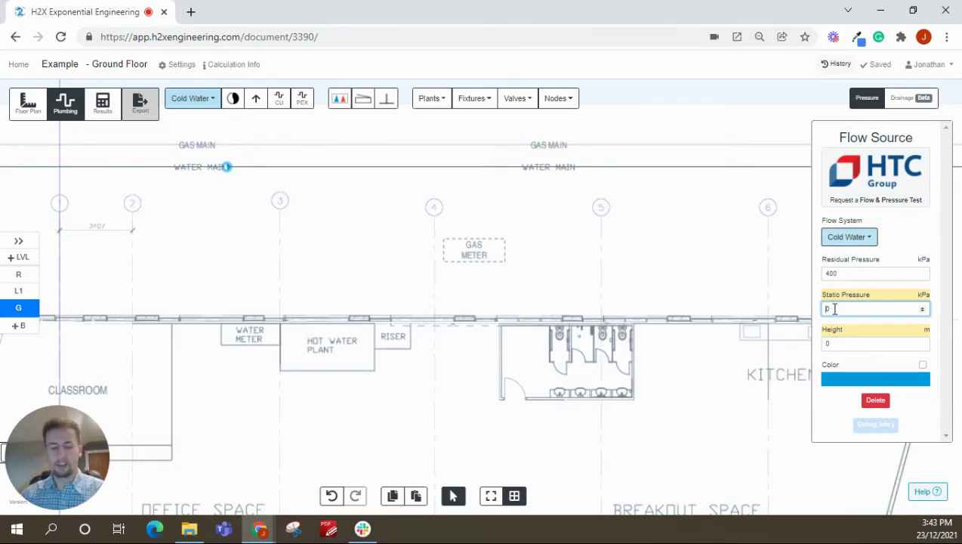
{"action": "type", "text": "45"}
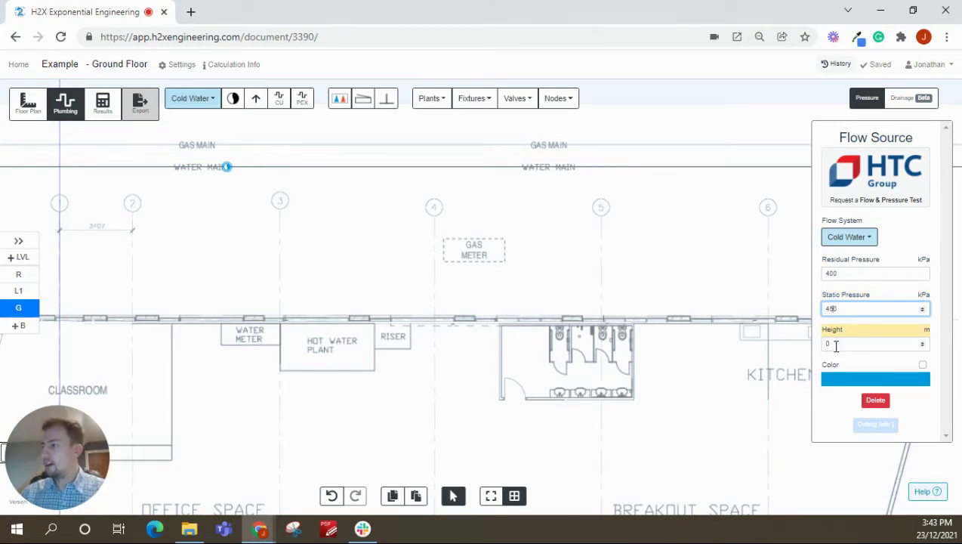
Step: Set the flow source height to 14 m and close its properties
{"action": "left_click", "coordinate": [826, 345]}
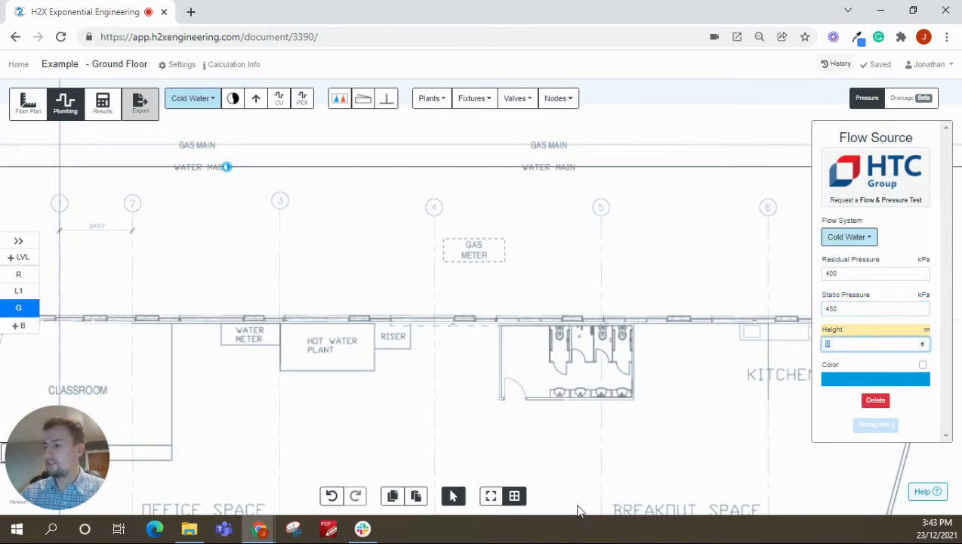
{"action": "scroll", "coordinate": [580, 474], "scroll_direction": "down", "scroll_amount": 2}
{"action": "left_click_drag", "start_coordinate": [571, 486], "coordinate": [550, 348]}
{"action": "scroll", "coordinate": [401, 195], "scroll_direction": "up", "scroll_amount": 4}
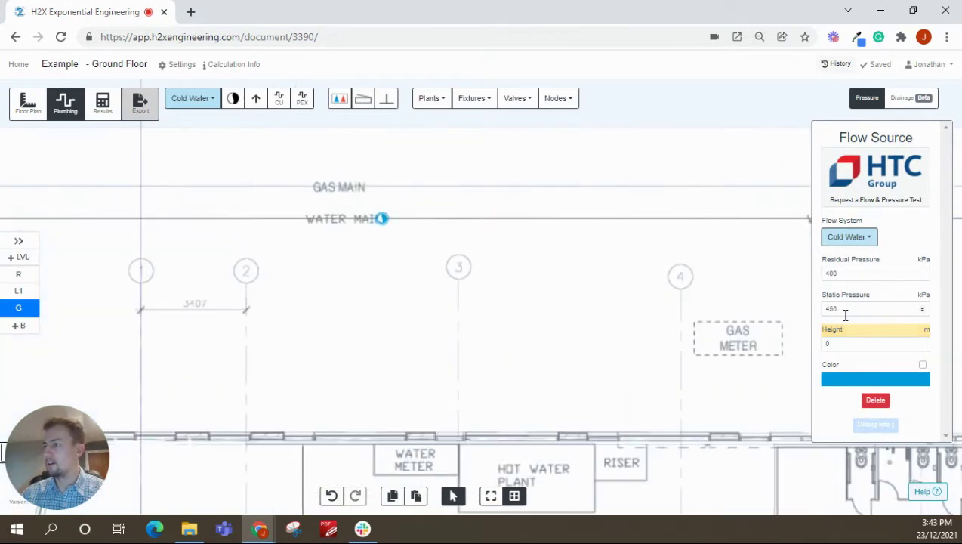
{"action": "left_click_drag", "start_coordinate": [842, 345], "coordinate": [822, 345]}
{"action": "type", "text": "14"}
{"action": "left_click", "coordinate": [583, 351]}
{"action": "mouse_move", "coordinate": [509, 352]}
{"action": "left_mouse_down"}
{"action": "mouse_move", "coordinate": [389, 277]}
{"action": "mouse_move", "coordinate": [377, 280]}
{"action": "left_mouse_up"}
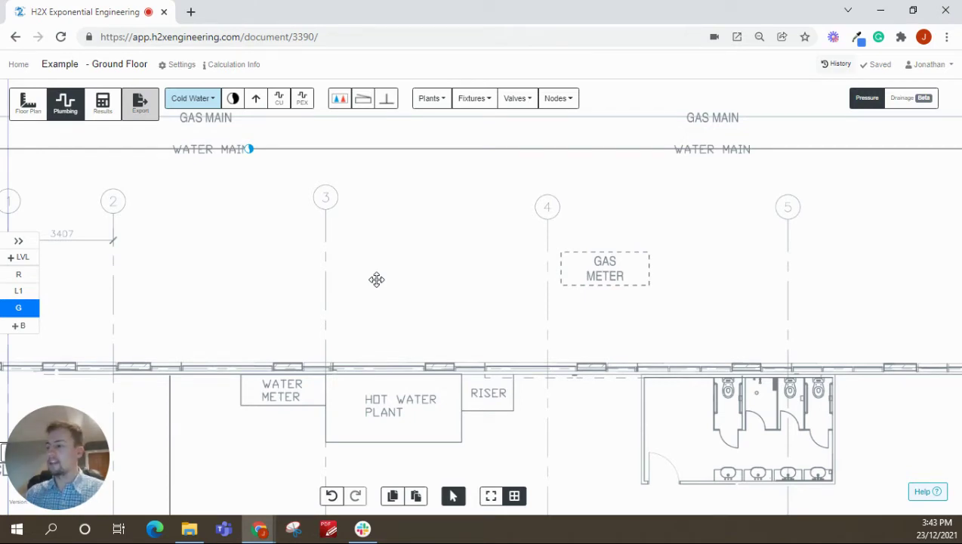
Step: Place a Hot Water Plant w/Return in the Hot Water Plant room
{"action": "left_click_drag", "start_coordinate": [391, 282], "coordinate": [361, 251]}
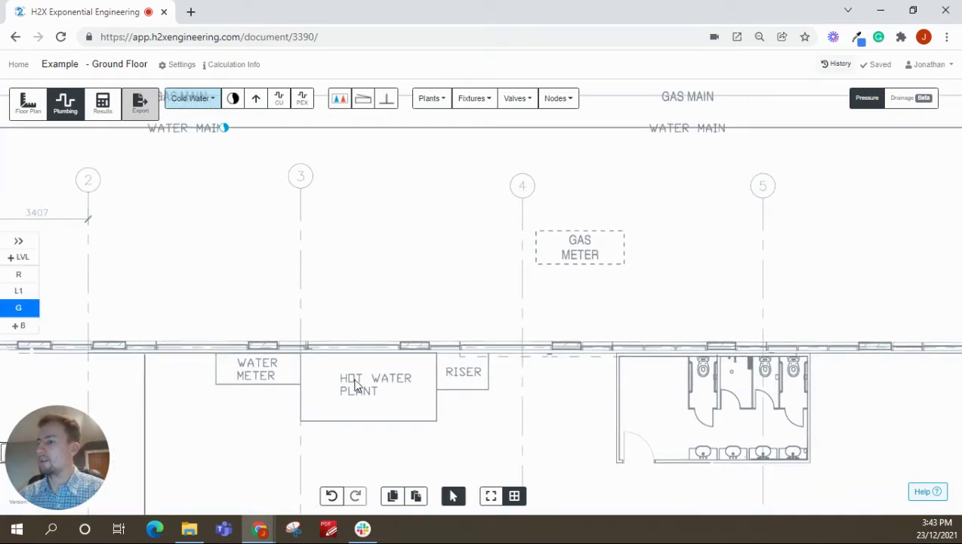
{"action": "left_click", "coordinate": [427, 101]}
{"action": "left_click", "coordinate": [453, 123]}
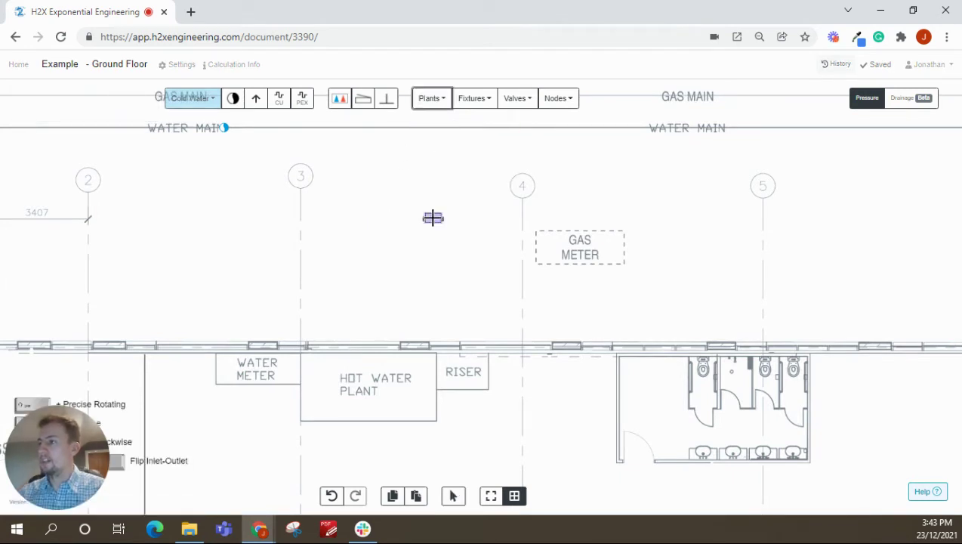
{"action": "scroll", "coordinate": [364, 408], "scroll_direction": "up", "scroll_amount": 1}
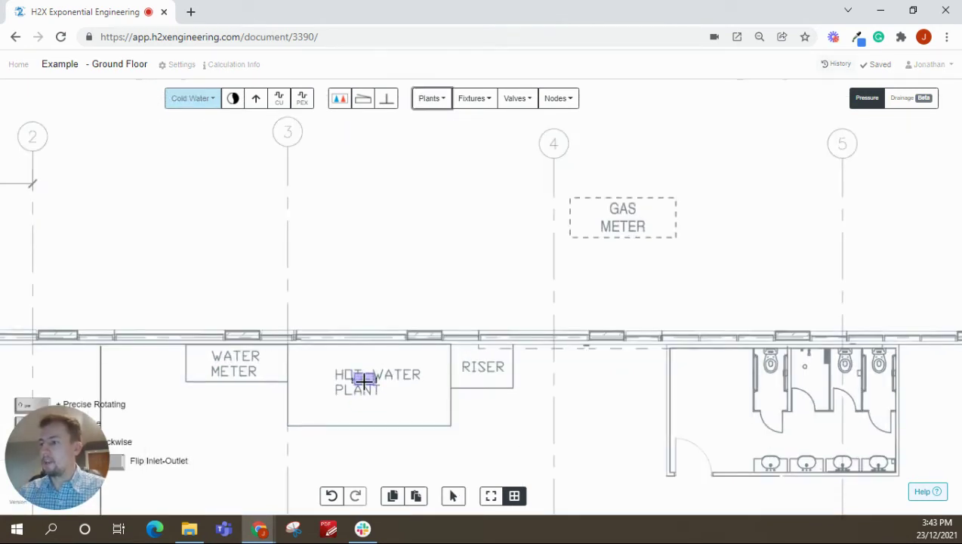
{"action": "left_click", "coordinate": [364, 382]}
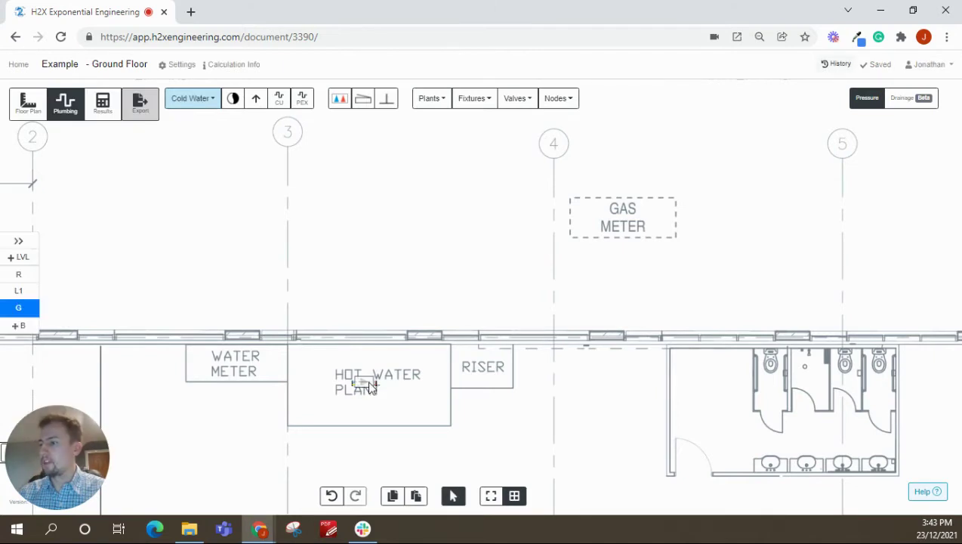
{"action": "left_click", "coordinate": [367, 381]}
Step: Set the hot water plant's height above floor to 2 m
{"action": "left_click_drag", "start_coordinate": [452, 406], "coordinate": [492, 367]}
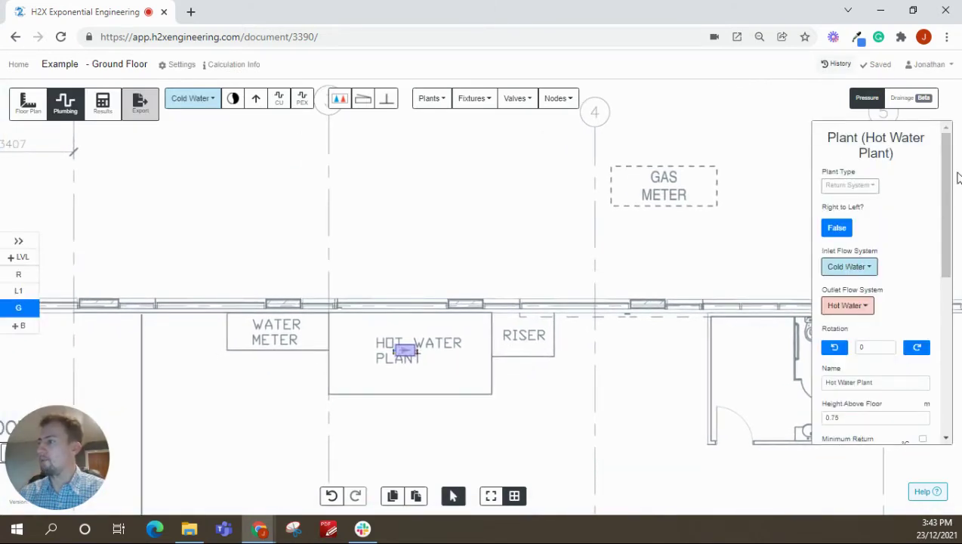
{"action": "left_click_drag", "start_coordinate": [947, 188], "coordinate": [947, 226]}
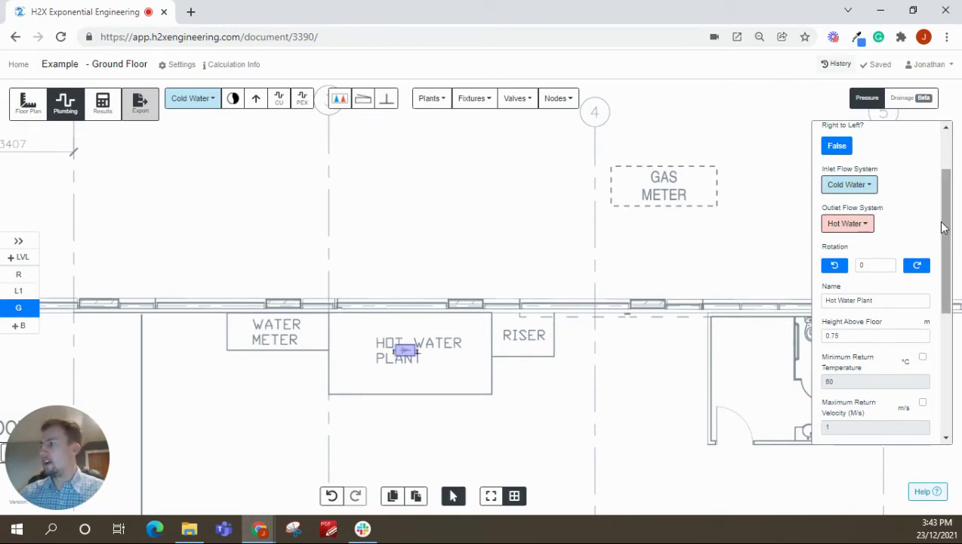
{"action": "left_click_drag", "start_coordinate": [942, 221], "coordinate": [942, 255]}
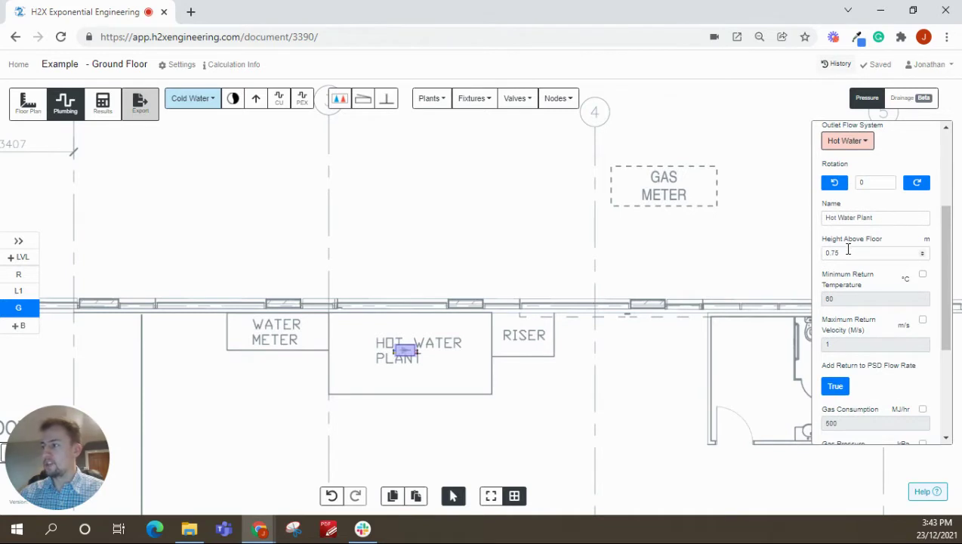
{"action": "left_click_drag", "start_coordinate": [842, 252], "coordinate": [830, 253]}
{"action": "type", "text": "2"}
{"action": "left_click", "coordinate": [825, 278]}
Step: Make the hot water plant 2500 mm wide and taller
{"action": "scroll", "coordinate": [827, 276], "scroll_direction": "down", "scroll_amount": 1}
{"action": "scroll", "coordinate": [844, 195], "scroll_direction": "down", "scroll_amount": 1}
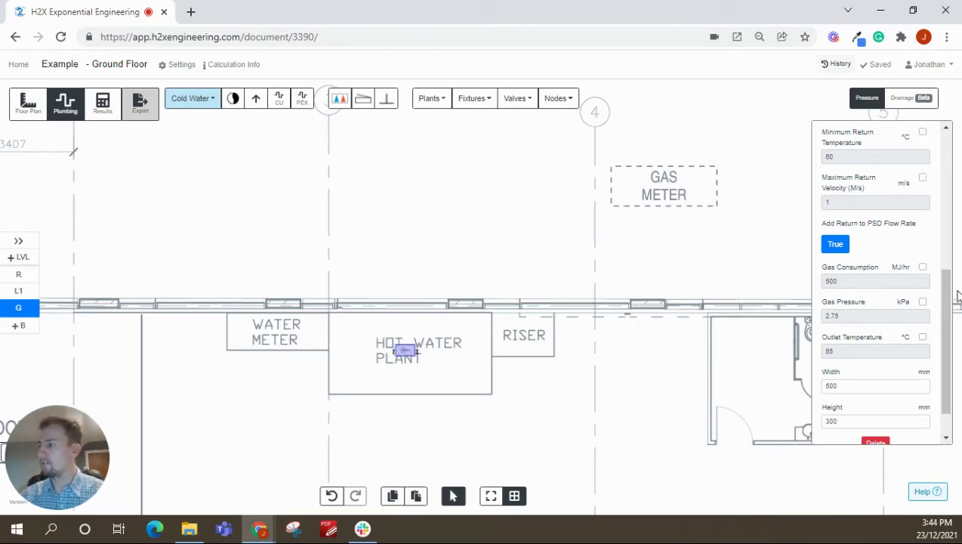
{"action": "scroll", "coordinate": [953, 297], "scroll_direction": "down", "scroll_amount": 1}
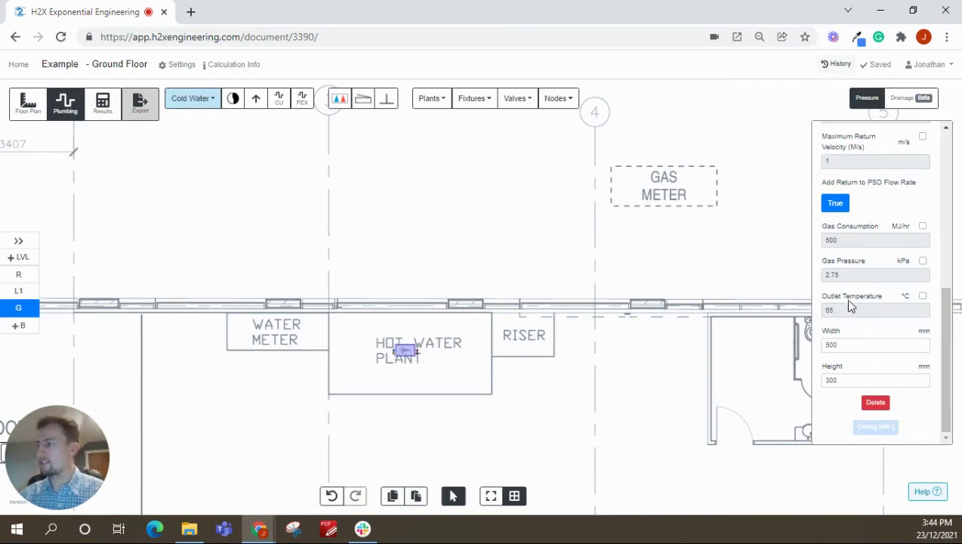
{"action": "left_click", "coordinate": [823, 344]}
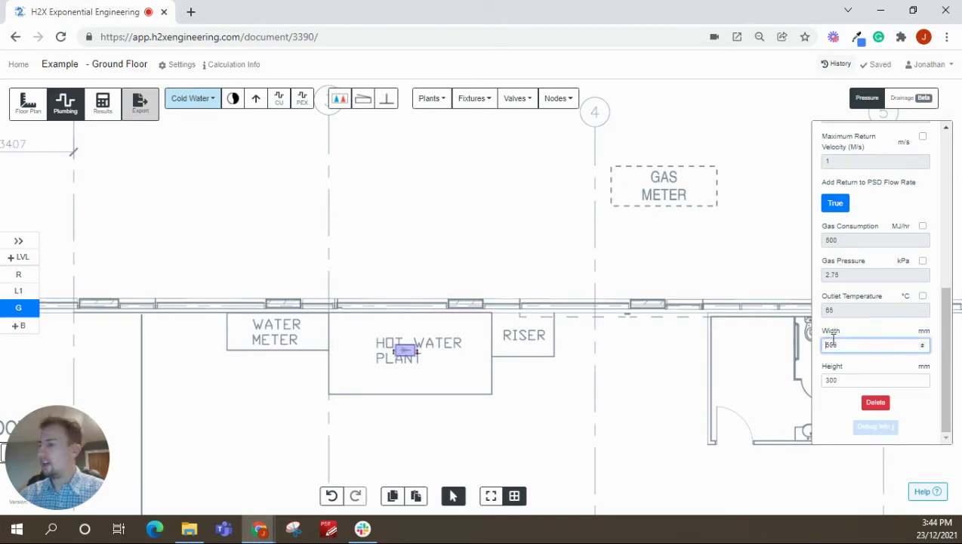
{"action": "type", "text": "2500"}
{"action": "left_click", "coordinate": [824, 381]}
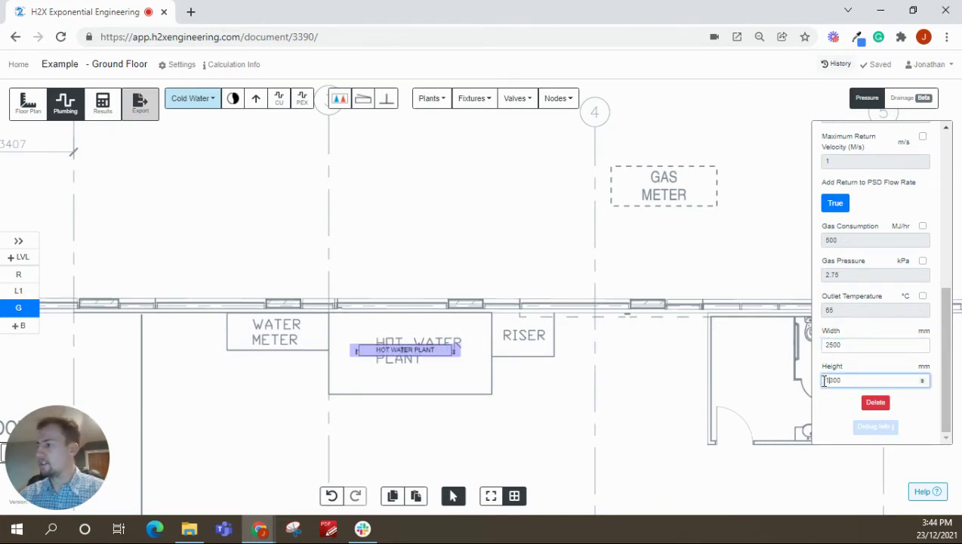
{"action": "left_click", "coordinate": [560, 391]}
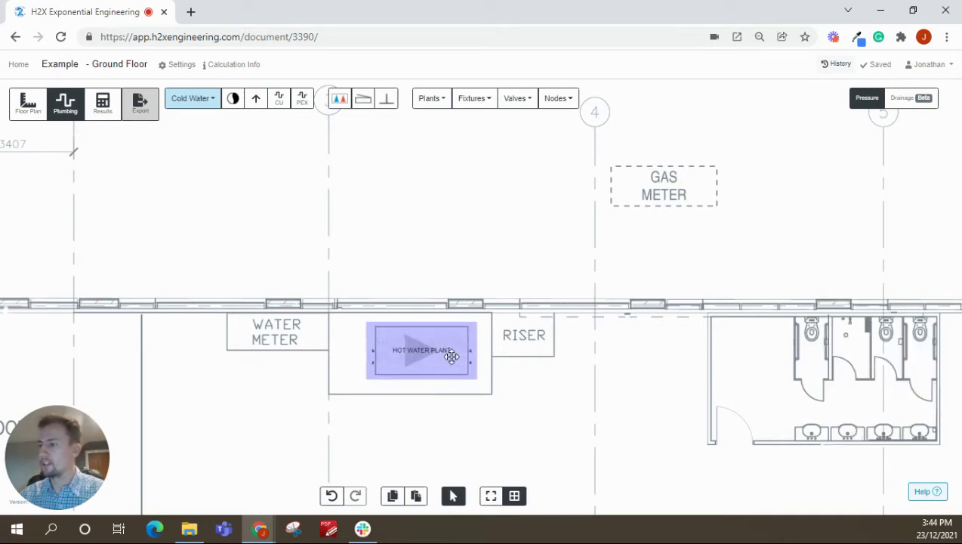
{"action": "left_click_drag", "start_coordinate": [451, 356], "coordinate": [448, 357]}
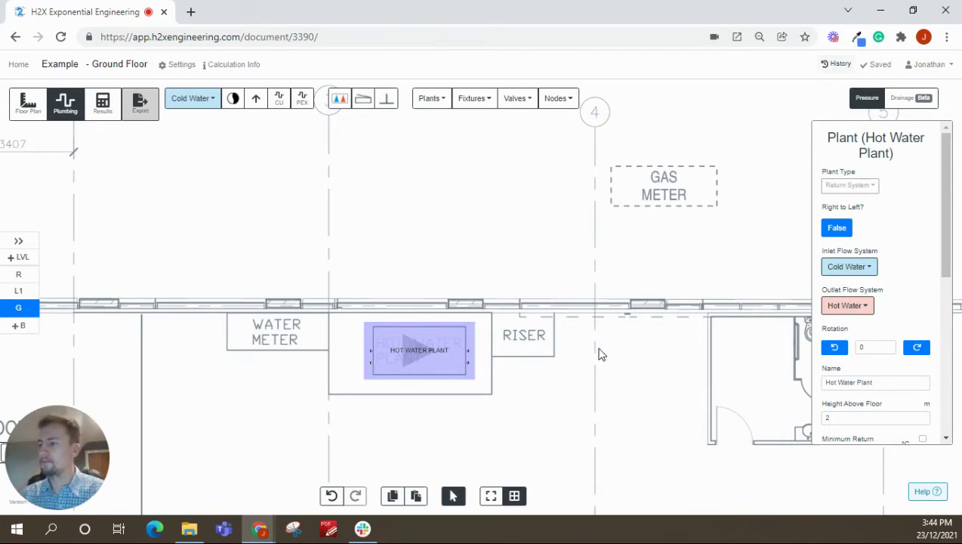
{"action": "left_click", "coordinate": [595, 376]}
{"action": "scroll", "coordinate": [558, 333], "scroll_direction": "down", "scroll_amount": 3}
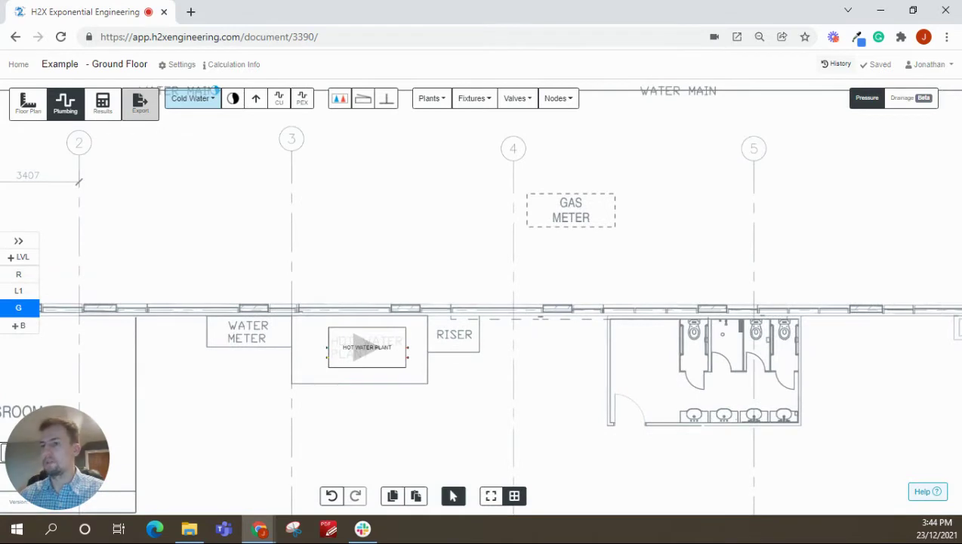
Step: On the Roof level, place a Cold Water Tank in the HYD TANK + PUMP ROOM
{"action": "left_click", "coordinate": [18, 275]}
{"action": "scroll", "coordinate": [332, 257], "scroll_direction": "down", "scroll_amount": 2}
{"action": "left_click_drag", "start_coordinate": [314, 274], "coordinate": [436, 198]}
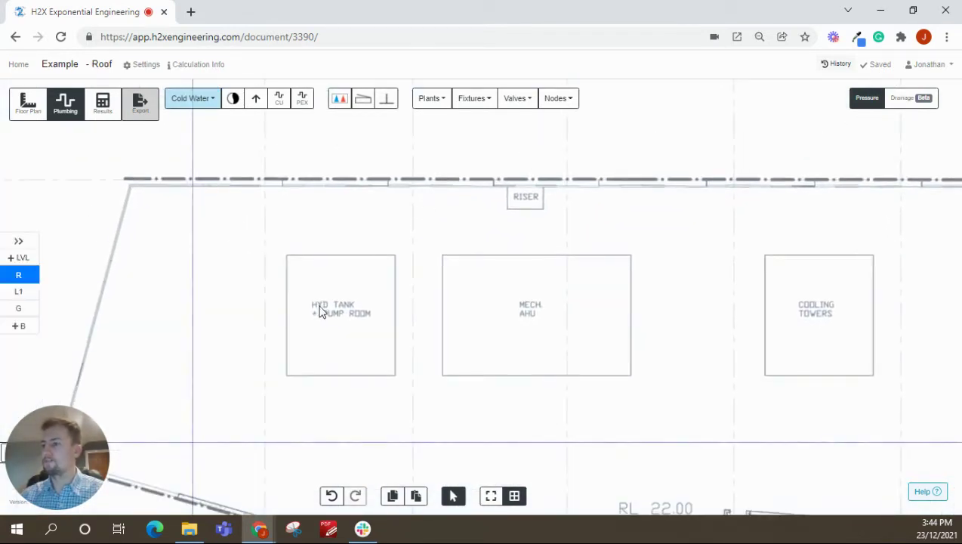
{"action": "scroll", "coordinate": [344, 314], "scroll_direction": "up", "scroll_amount": 2}
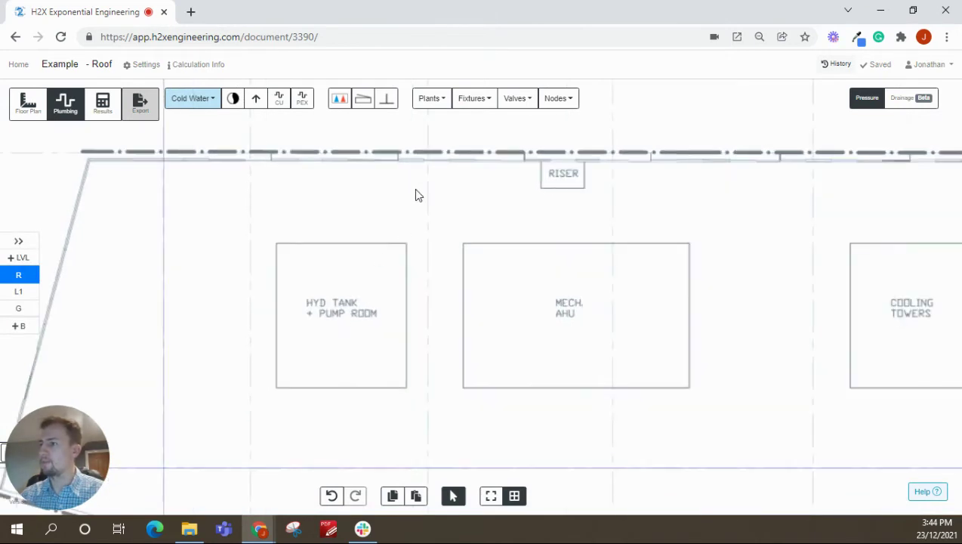
{"action": "left_click", "coordinate": [429, 98]}
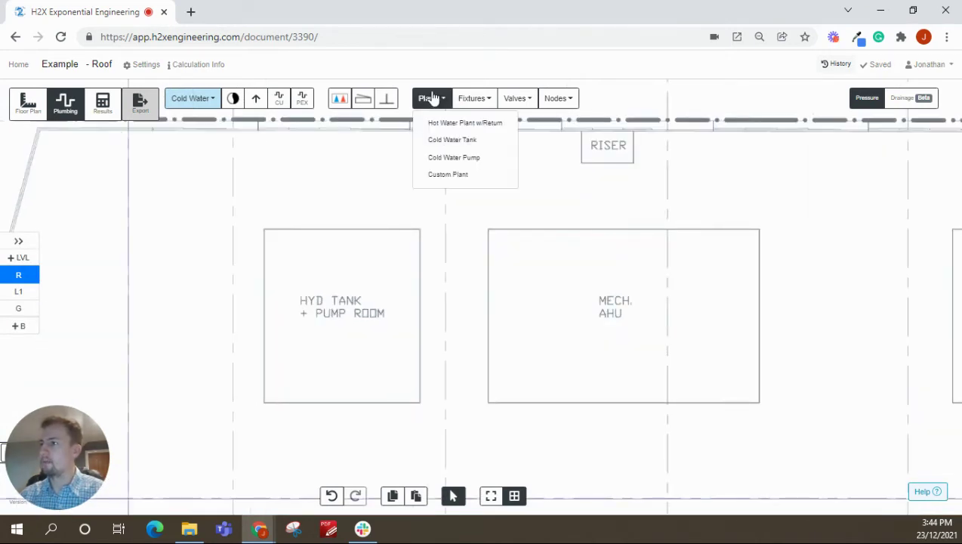
{"action": "left_click", "coordinate": [458, 146]}
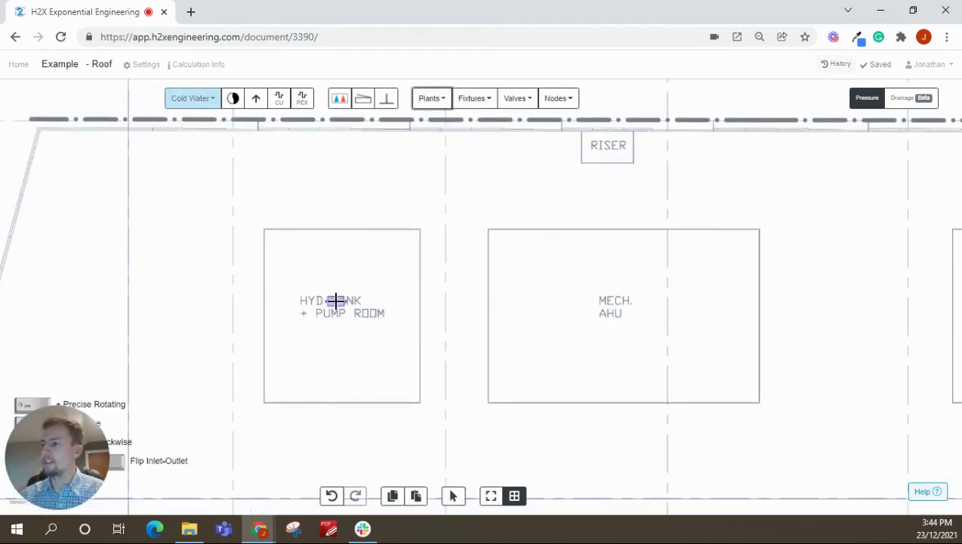
{"action": "scroll", "coordinate": [334, 297], "scroll_direction": "up", "scroll_amount": 2}
{"action": "scroll", "coordinate": [339, 290], "scroll_direction": "down", "scroll_amount": 3, "text": "shift"}
{"action": "left_click", "coordinate": [340, 273]}
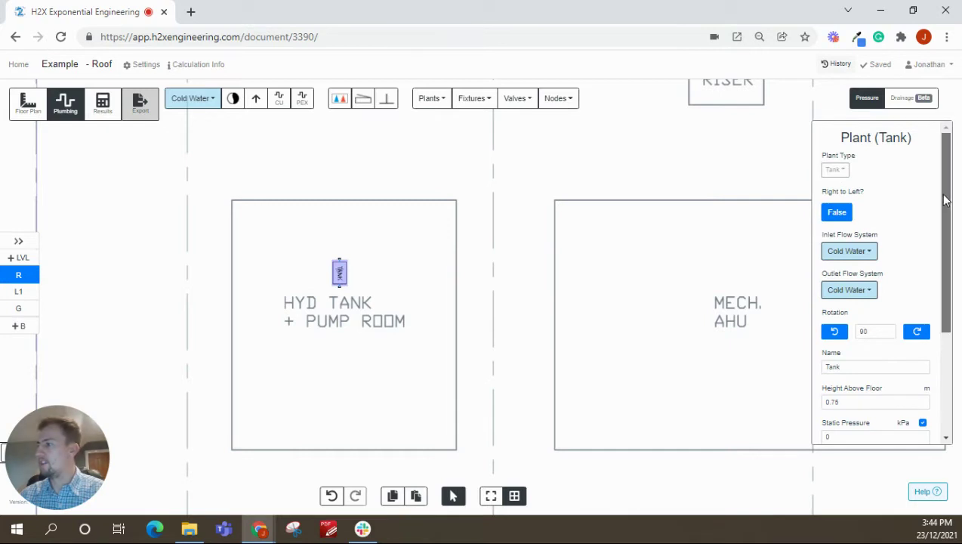
Step: Set the tank's height above floor to 2 m and static pressure to 20 kPa
{"action": "left_click_drag", "start_coordinate": [949, 200], "coordinate": [949, 254]}
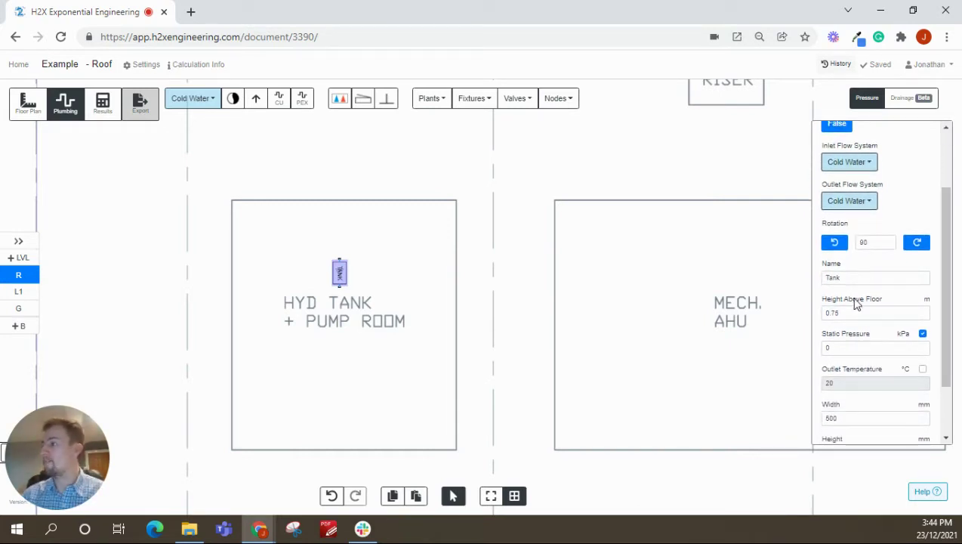
{"action": "left_click_drag", "start_coordinate": [838, 314], "coordinate": [822, 318]}
{"action": "type", "text": "2"}
{"action": "key", "text": "Return"}
{"action": "scroll", "coordinate": [944, 332], "scroll_direction": "down", "scroll_amount": 1}
{"action": "left_click", "coordinate": [825, 285]}
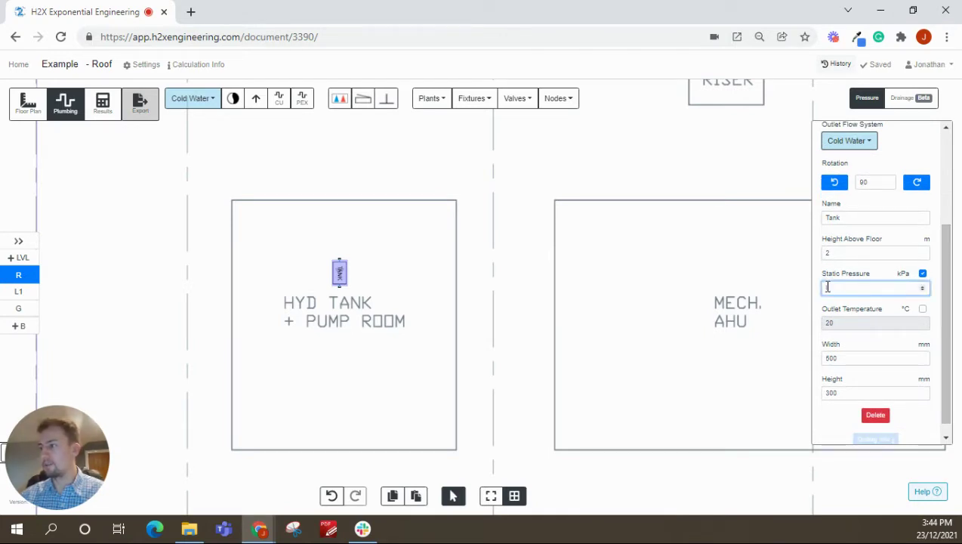
{"action": "type", "text": "20"}
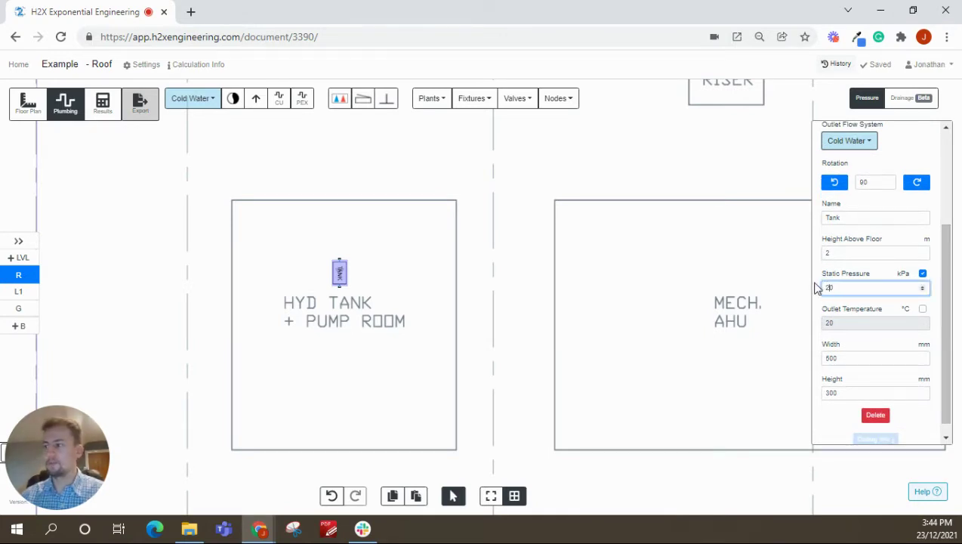
{"action": "key", "text": "Return"}
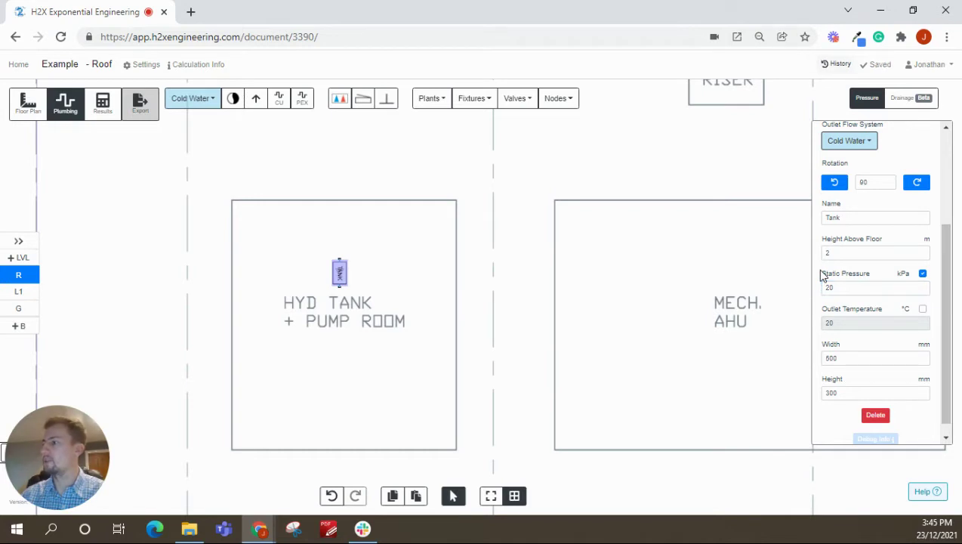
Step: Size the tank to 2500 mm width and height, then nudge it into position
{"action": "left_click", "coordinate": [826, 359]}
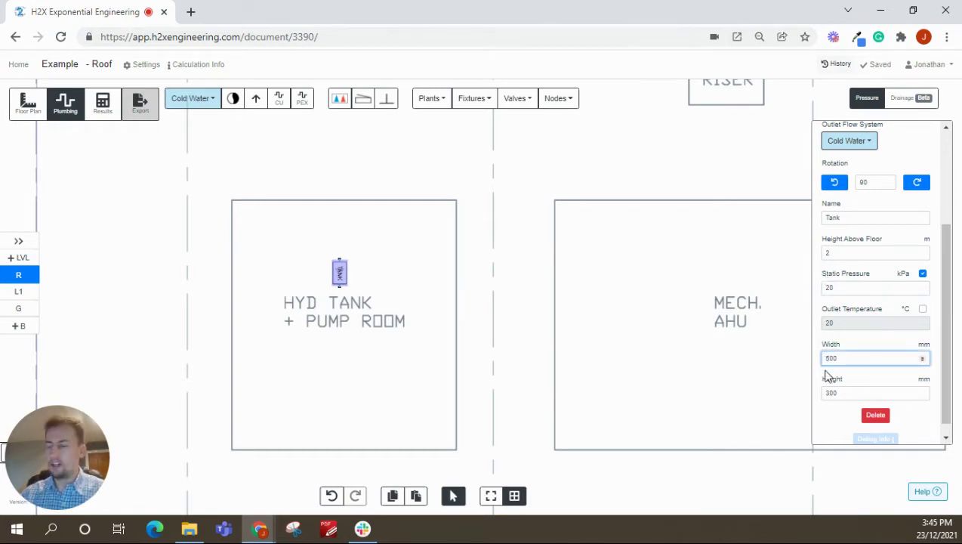
{"action": "type", "text": "2"}
{"action": "left_click", "coordinate": [826, 391]}
{"action": "type", "text": "2"}
{"action": "left_click", "coordinate": [541, 365]}
{"action": "left_click_drag", "start_coordinate": [364, 278], "coordinate": [370, 280]}
{"action": "scroll", "coordinate": [516, 318], "scroll_direction": "down", "scroll_amount": 2}
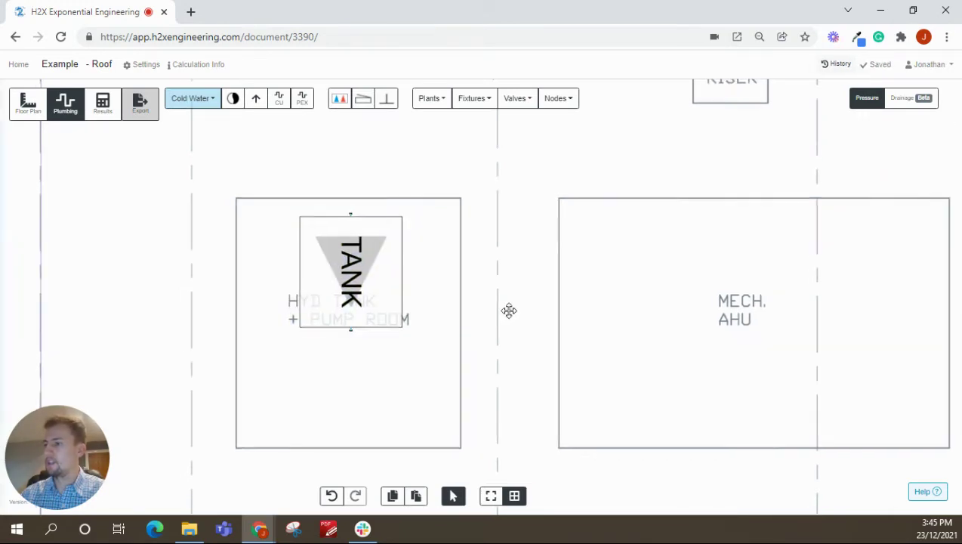
Step: Place a Cold Water Pump in the lower pump room below the tank
{"action": "left_click", "coordinate": [436, 100]}
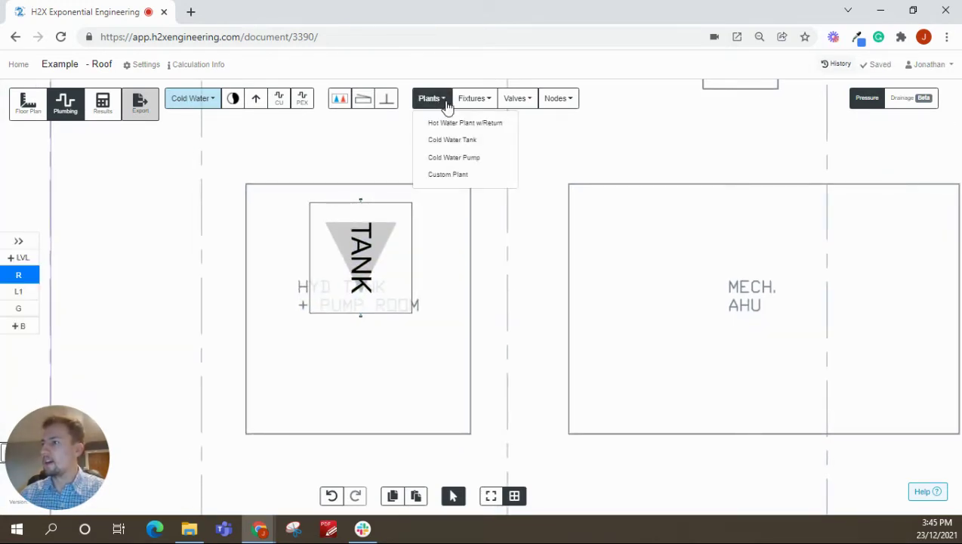
{"action": "left_click", "coordinate": [475, 160]}
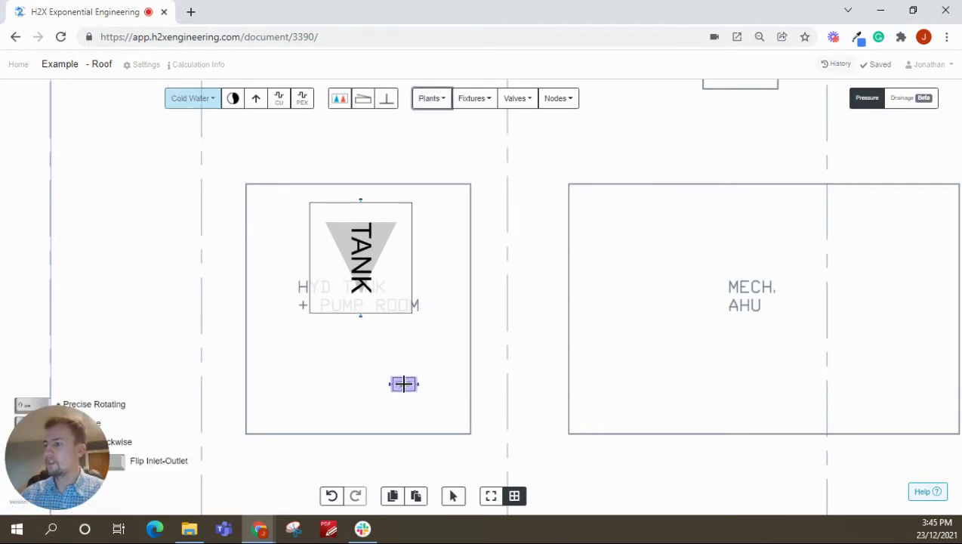
{"action": "left_click", "coordinate": [404, 385]}
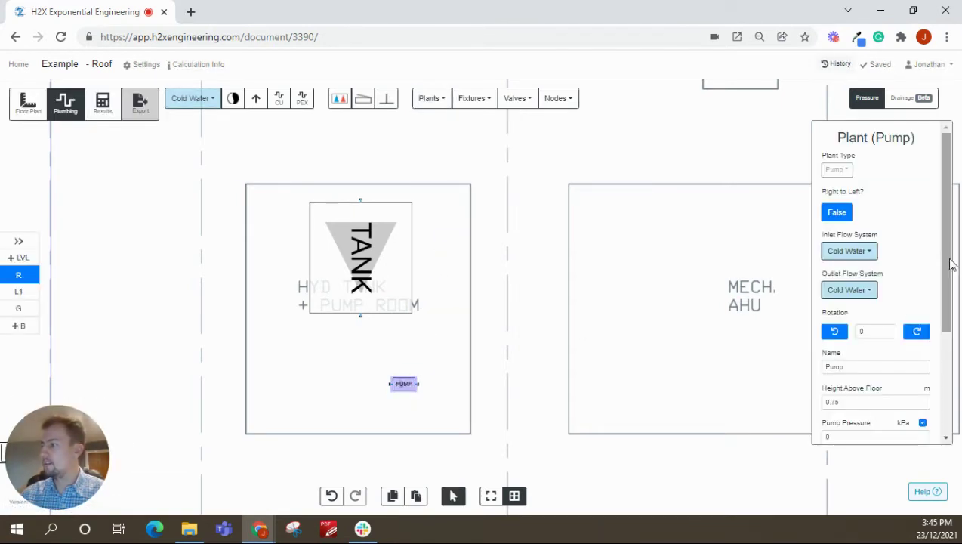
{"action": "left_click_drag", "start_coordinate": [950, 262], "coordinate": [949, 382]}
Step: Give the pump 400 kPa pressure, 1500 mm width and 1300 mm height
{"action": "left_click", "coordinate": [827, 277]}
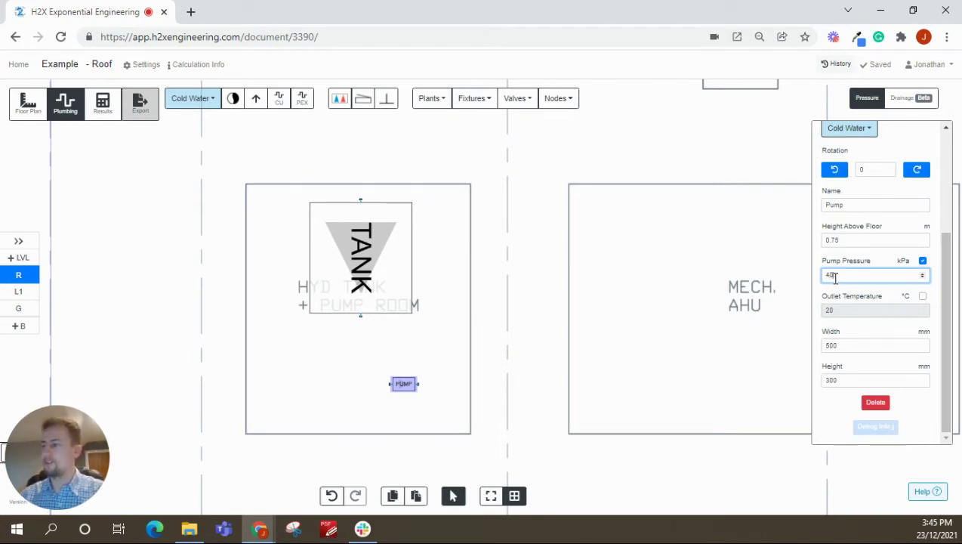
{"action": "left_click", "coordinate": [825, 317]}
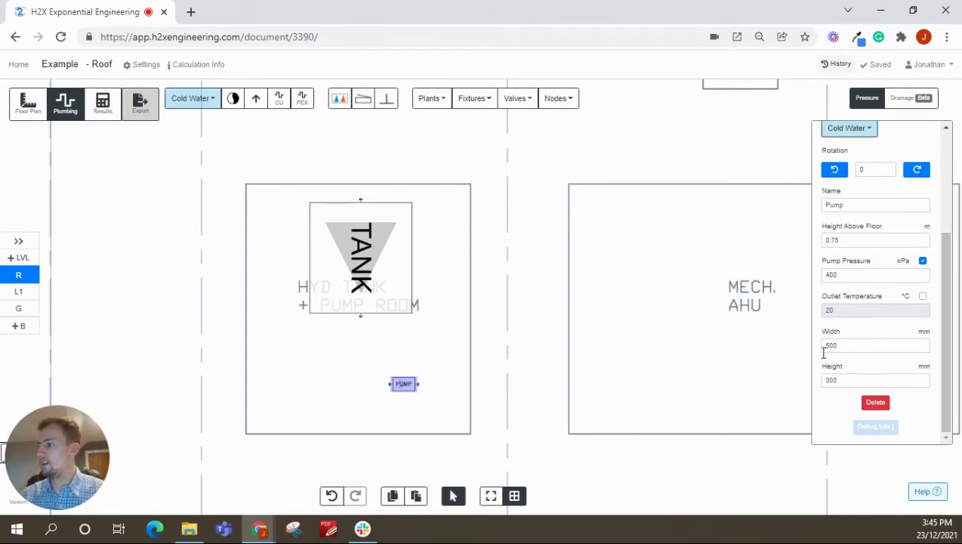
{"action": "left_click", "coordinate": [825, 346]}
{"action": "type", "text": "1"}
{"action": "left_click", "coordinate": [825, 380]}
{"action": "type", "text": "1"}
{"action": "left_click", "coordinate": [646, 377]}
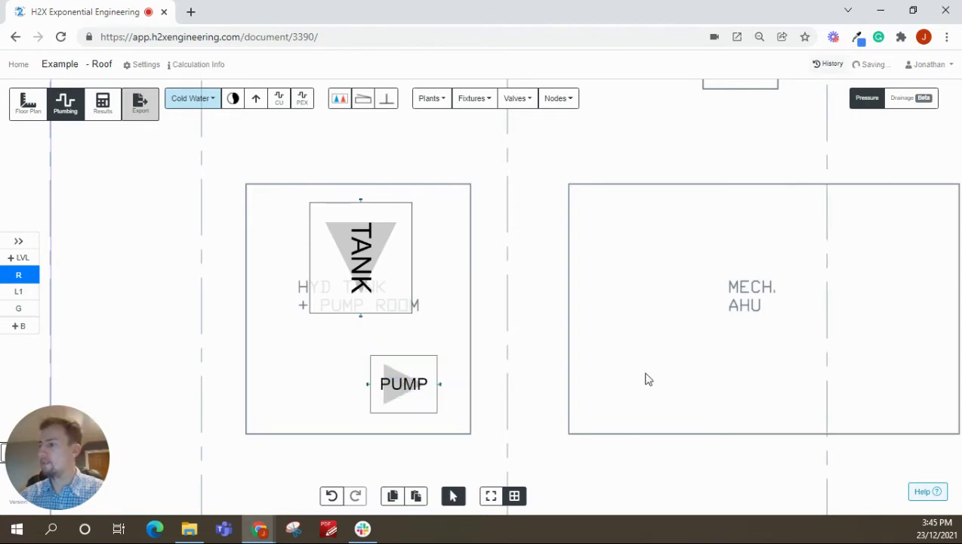
{"action": "left_click", "coordinate": [490, 376]}
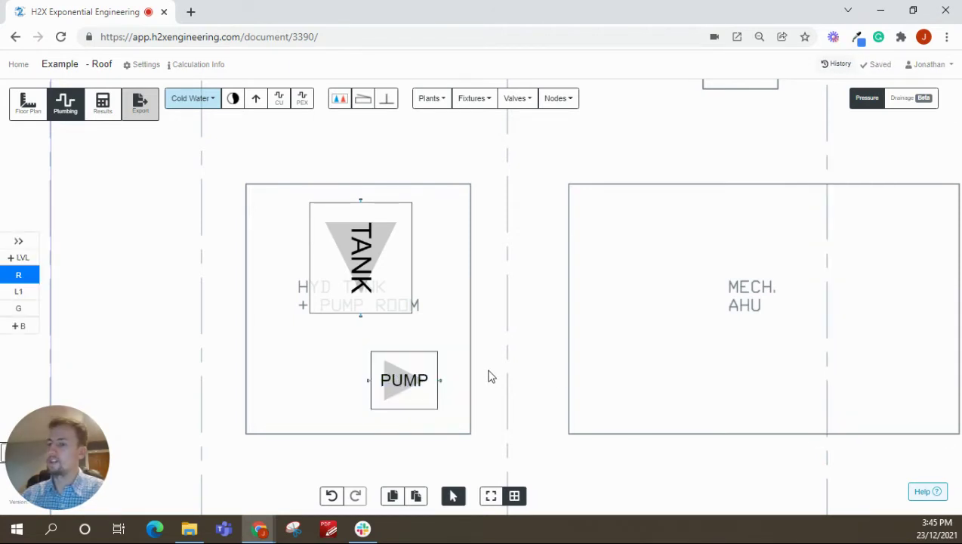
{"action": "left_click", "coordinate": [430, 99]}
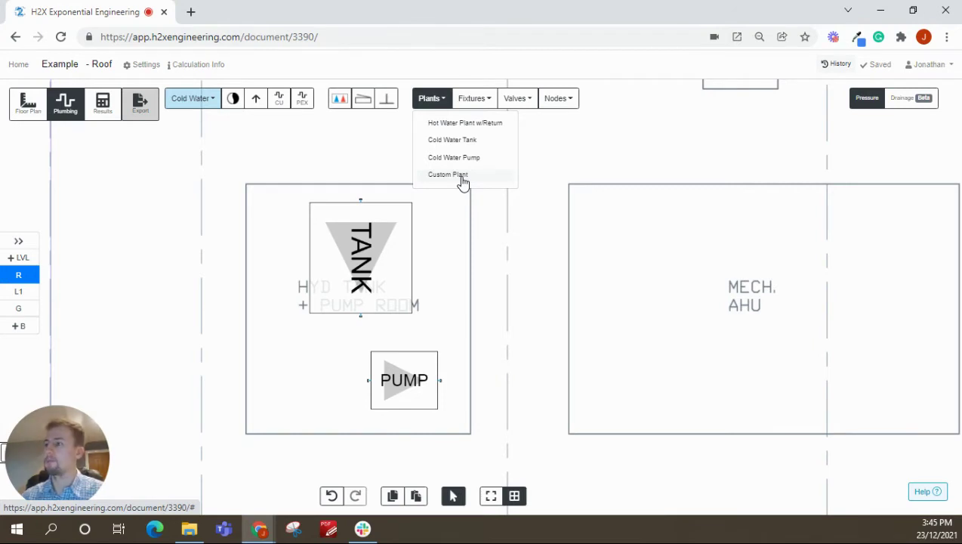
{"action": "left_click", "coordinate": [484, 236]}
{"action": "scroll", "coordinate": [486, 230], "scroll_direction": "down", "scroll_amount": 3}
{"action": "left_click_drag", "start_coordinate": [539, 198], "coordinate": [442, 190]}
Step: On the Ground Floor, place two cold water risers in the RISER room
{"action": "left_click", "coordinate": [18, 308]}
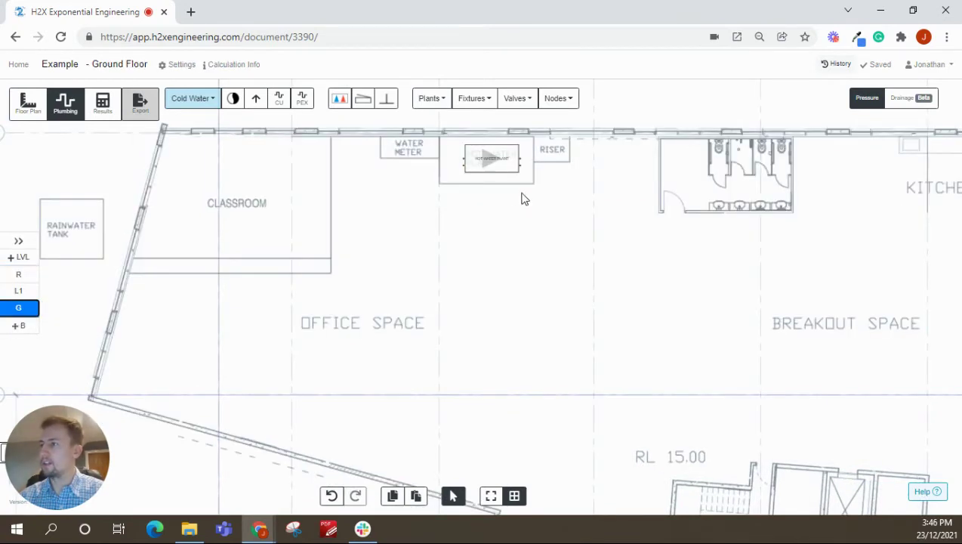
{"action": "scroll", "coordinate": [453, 204], "scroll_direction": "up", "scroll_amount": 2}
{"action": "scroll", "coordinate": [441, 200], "scroll_direction": "up", "scroll_amount": 4}
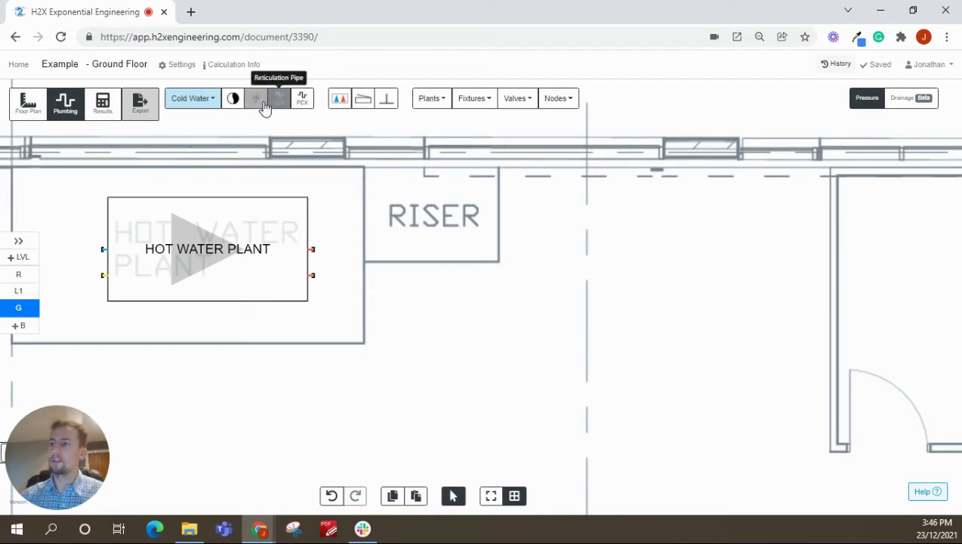
{"action": "left_click", "coordinate": [256, 98]}
{"action": "scroll", "coordinate": [394, 211], "scroll_direction": "up", "scroll_amount": 3}
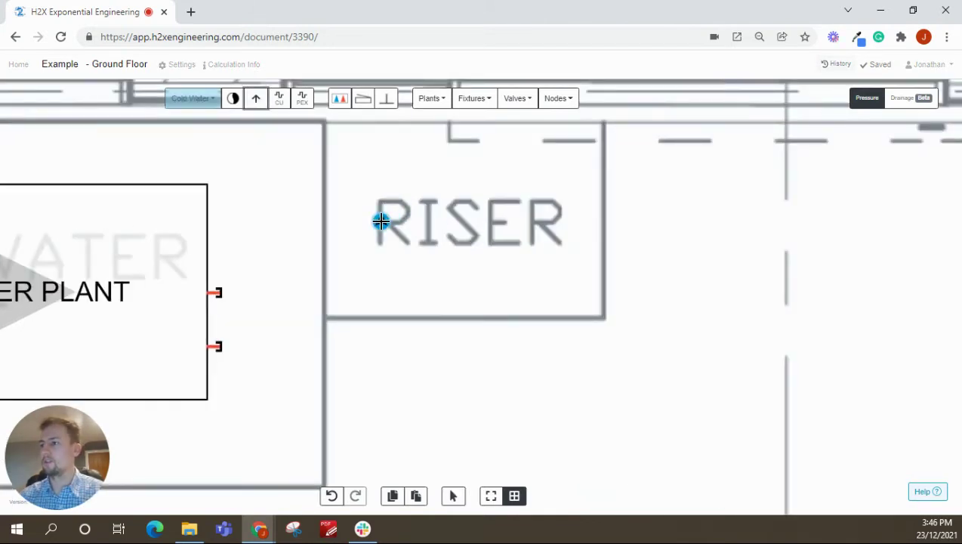
{"action": "left_click", "coordinate": [380, 220]}
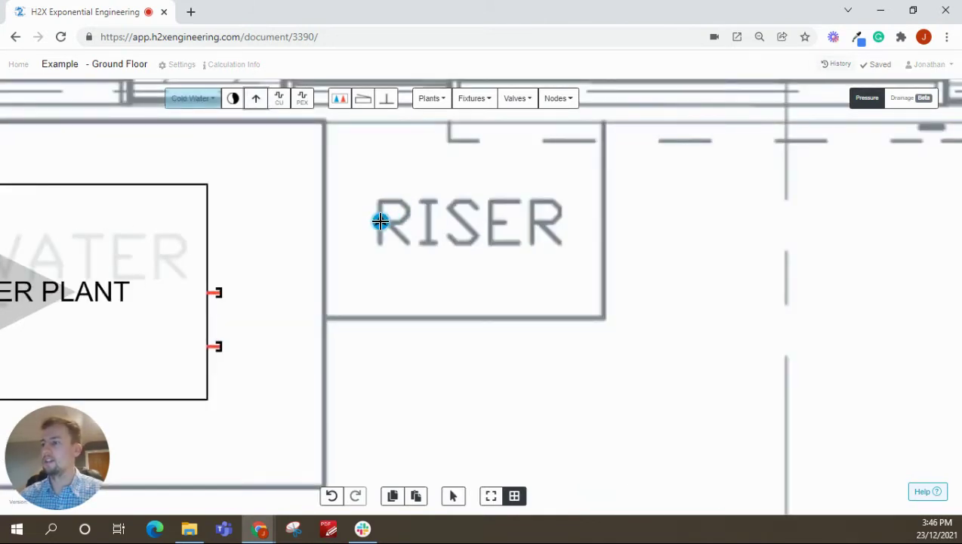
{"action": "left_click", "coordinate": [255, 99]}
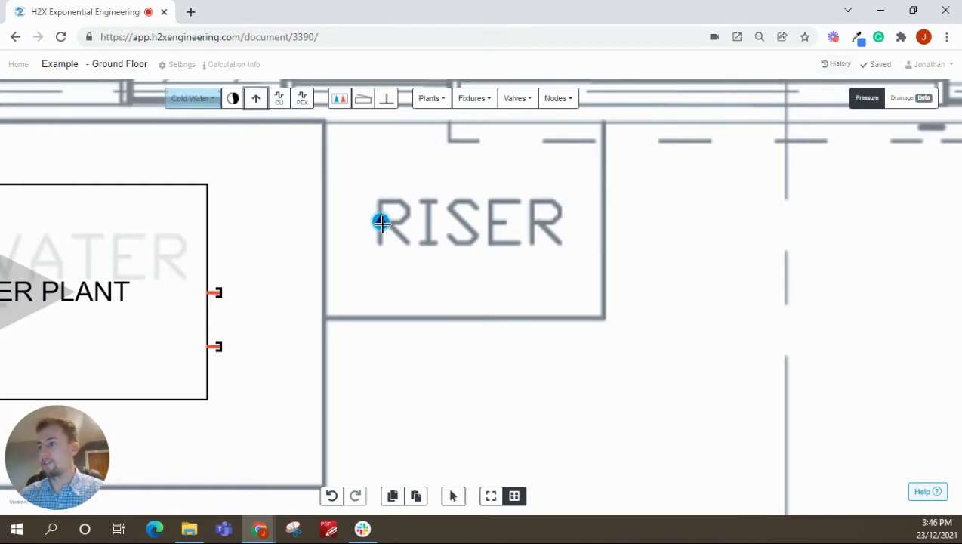
{"action": "left_click", "coordinate": [439, 222]}
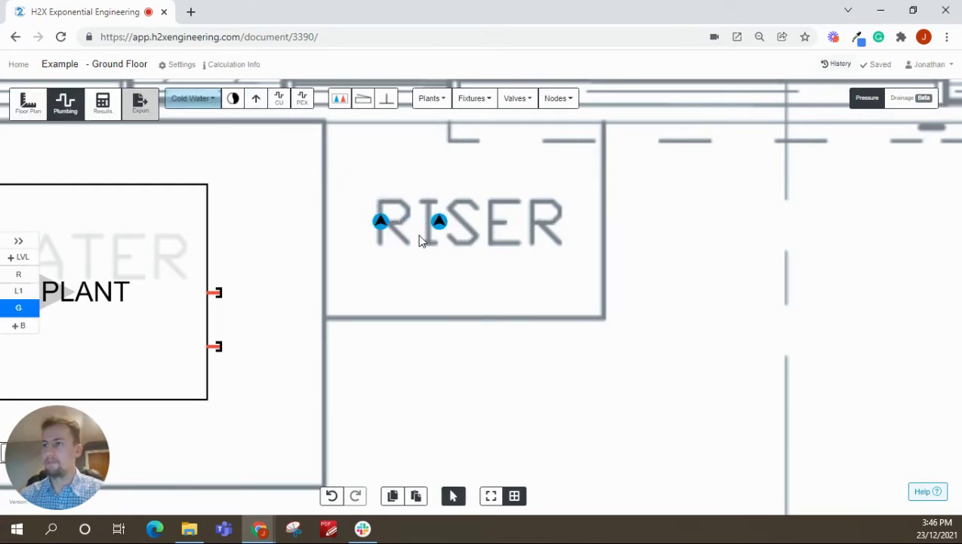
Step: Switch the system to Hot Water and place two hot water risers beside them
{"action": "left_click", "coordinate": [202, 106]}
{"action": "left_click", "coordinate": [207, 139]}
{"action": "left_click", "coordinate": [252, 99]}
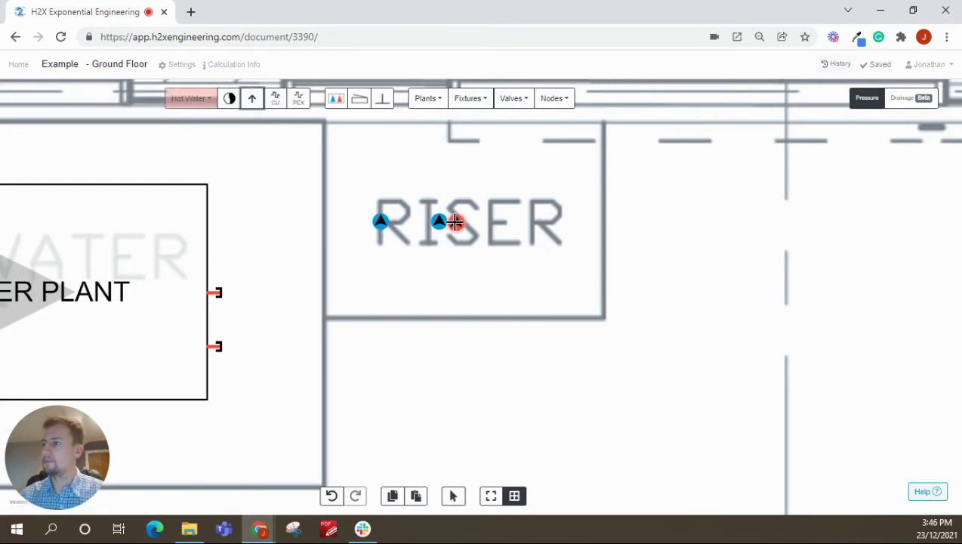
{"action": "left_click", "coordinate": [491, 220]}
{"action": "left_click", "coordinate": [252, 98]}
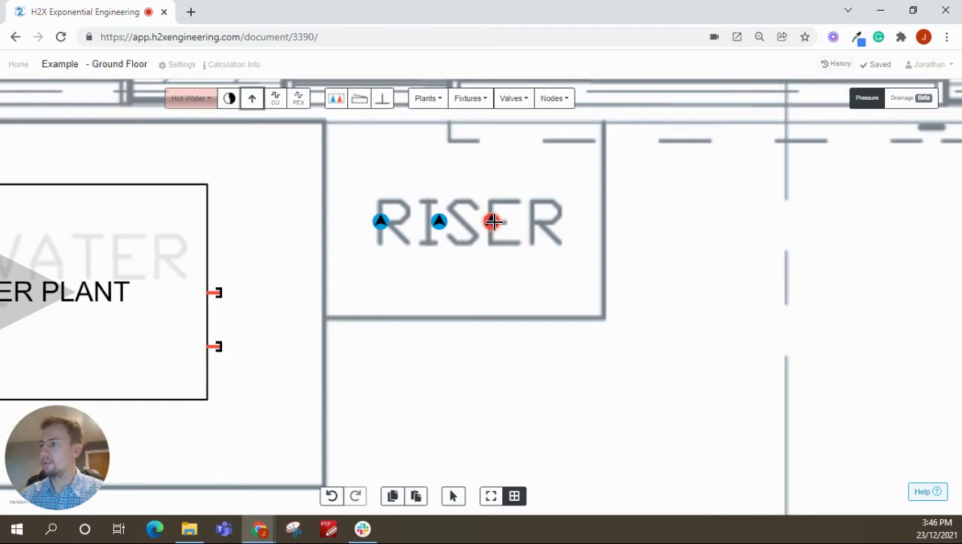
{"action": "left_click", "coordinate": [554, 220]}
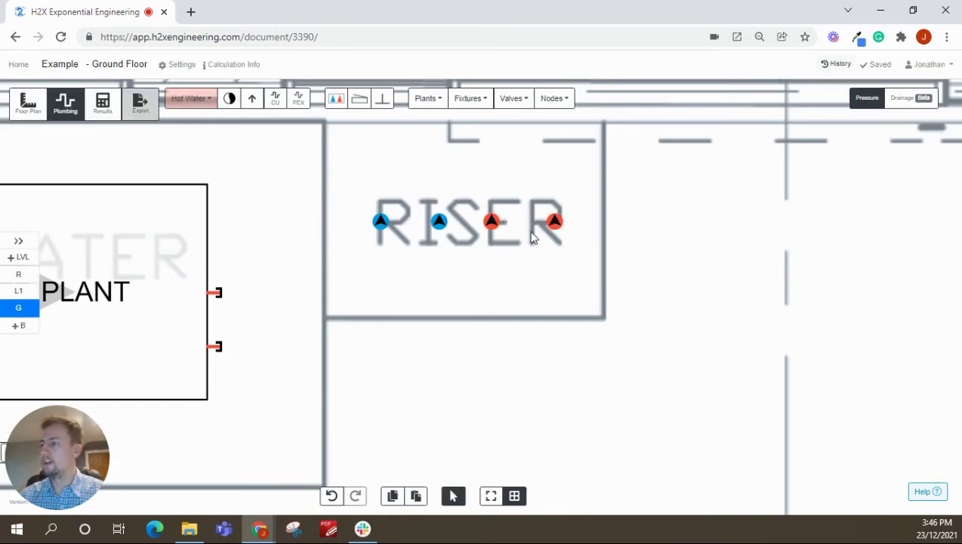
{"action": "scroll", "coordinate": [531, 238], "scroll_direction": "down", "scroll_amount": 1}
{"action": "left_click", "coordinate": [404, 225]}
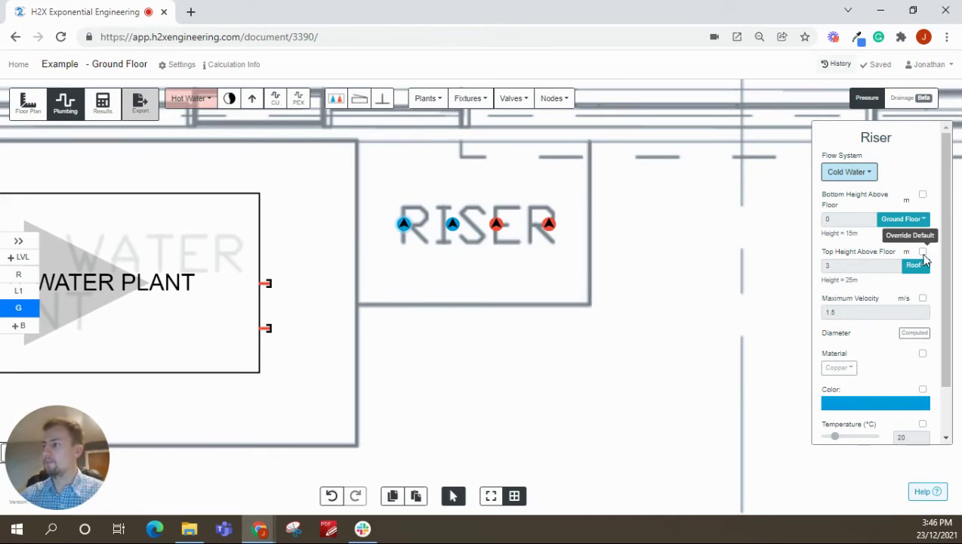
Step: Override the first cold water riser's top height to end at Level 1
{"action": "left_click", "coordinate": [923, 252]}
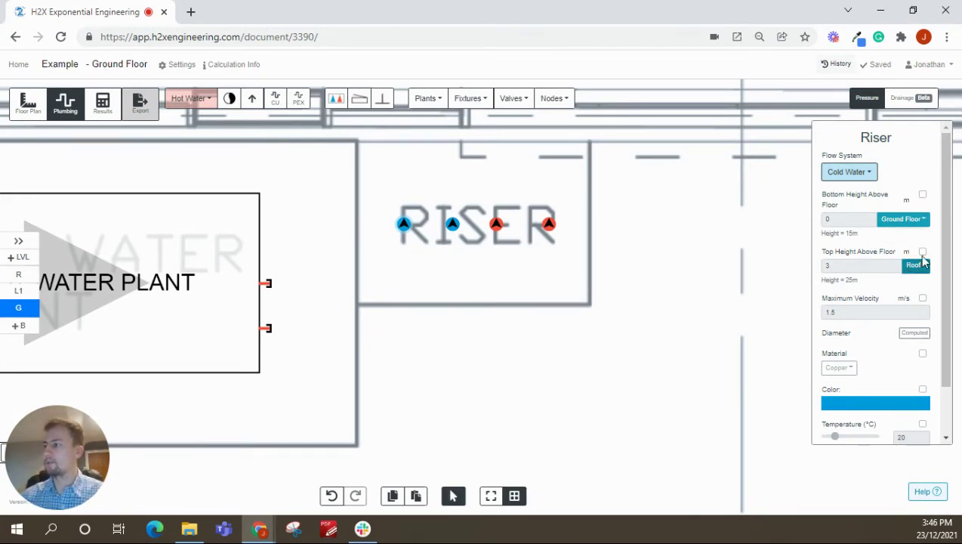
{"action": "left_click", "coordinate": [923, 253]}
{"action": "left_click", "coordinate": [923, 253]}
{"action": "left_click", "coordinate": [914, 266]}
{"action": "left_click", "coordinate": [897, 297]}
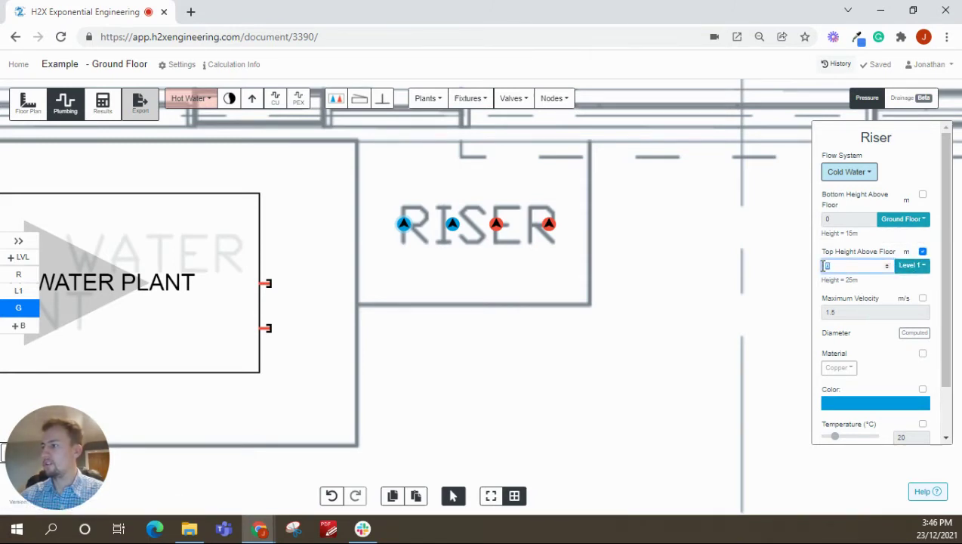
{"action": "left_click", "coordinate": [722, 291]}
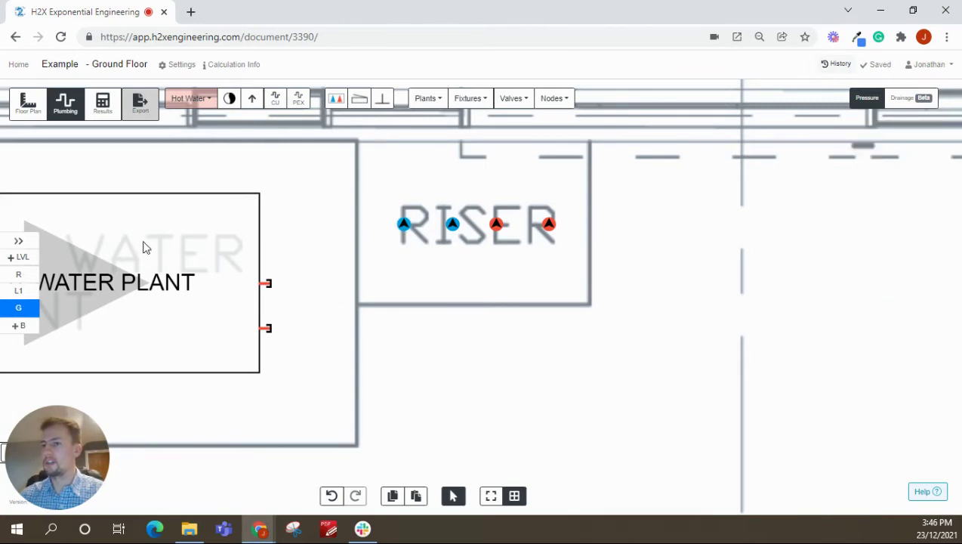
Step: Check Level 1 and Roof plans, then untick the riser's Top Height override
{"action": "left_click", "coordinate": [34, 291]}
{"action": "left_click", "coordinate": [18, 284]}
{"action": "left_click", "coordinate": [20, 294]}
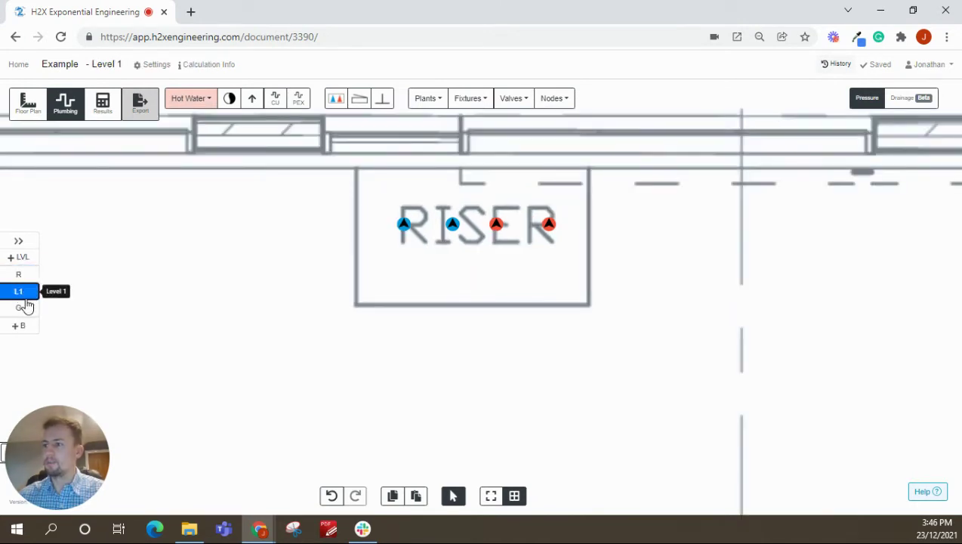
{"action": "left_click", "coordinate": [20, 307]}
{"action": "left_click", "coordinate": [404, 224]}
{"action": "left_click", "coordinate": [923, 253]}
{"action": "left_click", "coordinate": [634, 357]}
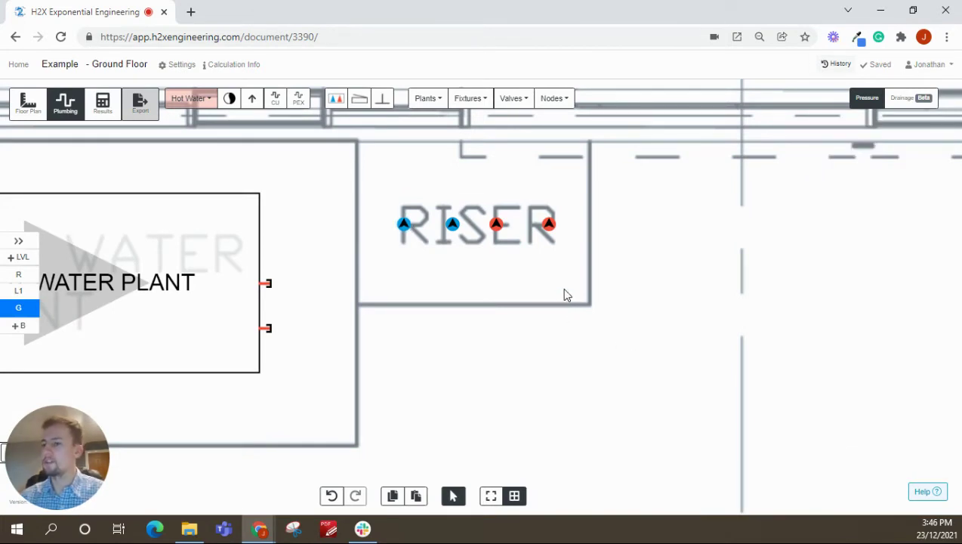
{"action": "scroll", "coordinate": [565, 295], "scroll_direction": "down", "scroll_amount": 3}
{"action": "scroll", "coordinate": [571, 287], "scroll_direction": "down", "scroll_amount": 6}
Step: Place Basin fixtures on each of the four basins along the toilet-block vanity
{"action": "left_click_drag", "start_coordinate": [739, 326], "coordinate": [479, 257]}
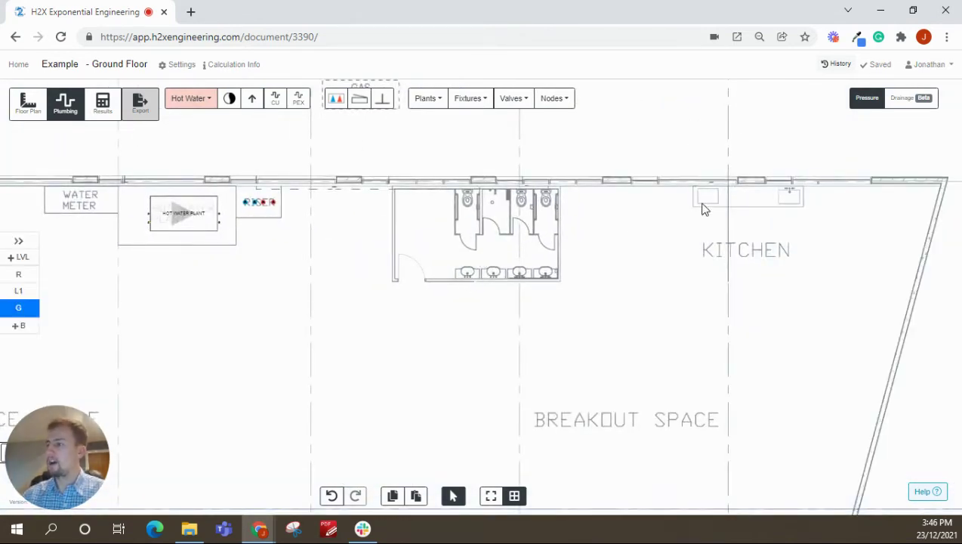
{"action": "scroll", "coordinate": [713, 200], "scroll_direction": "up", "scroll_amount": 2}
{"action": "left_click_drag", "start_coordinate": [718, 198], "coordinate": [656, 190]}
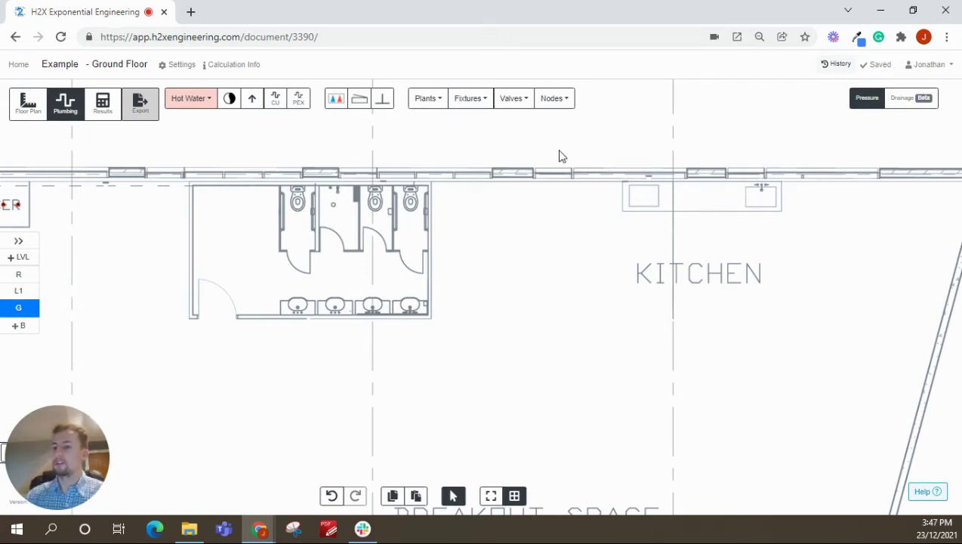
{"action": "left_click", "coordinate": [478, 106]}
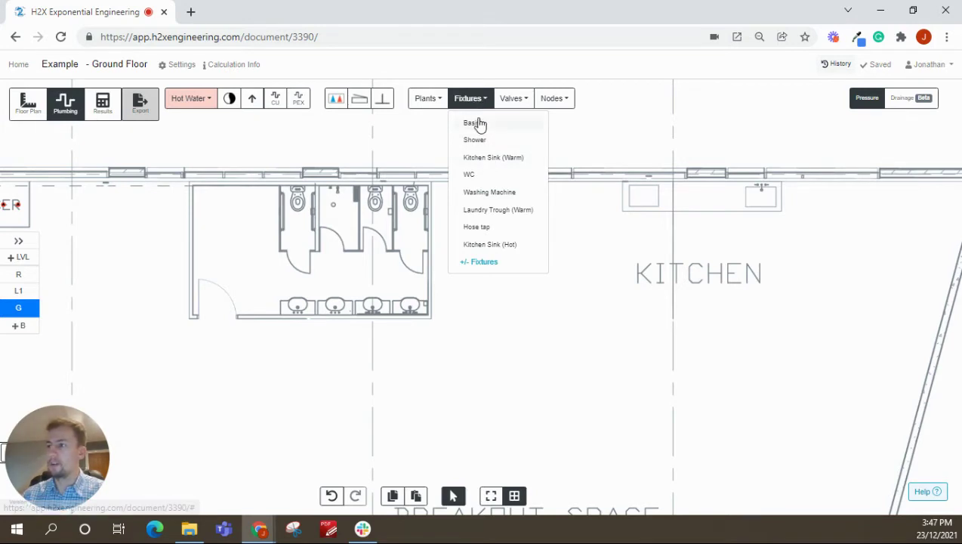
{"action": "left_click", "coordinate": [473, 123]}
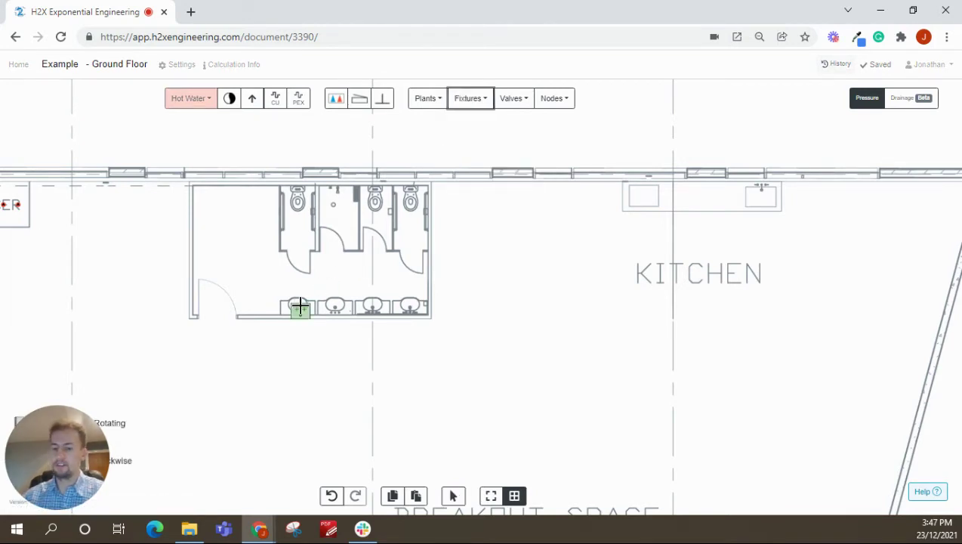
{"action": "scroll", "coordinate": [307, 302], "scroll_direction": "up", "scroll_amount": 3}
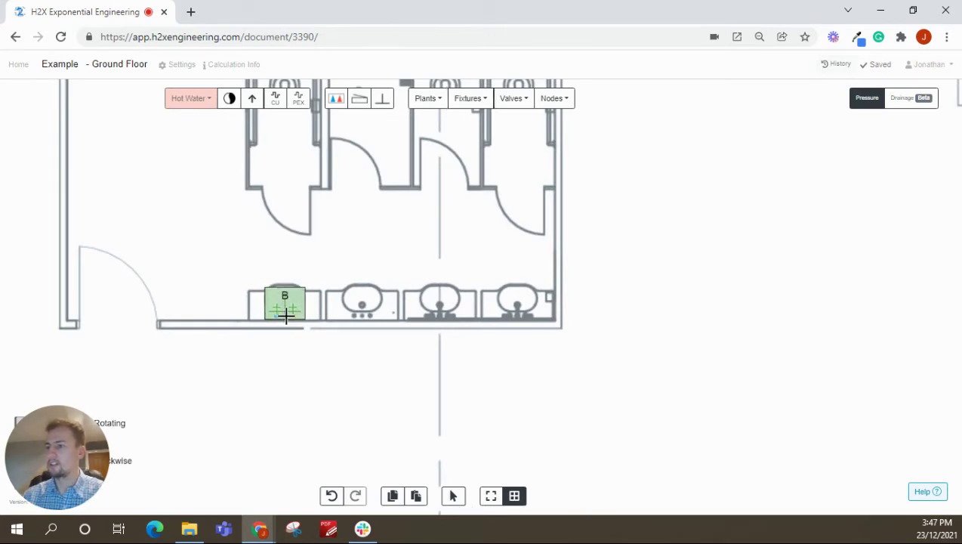
{"action": "left_click", "coordinate": [293, 314]}
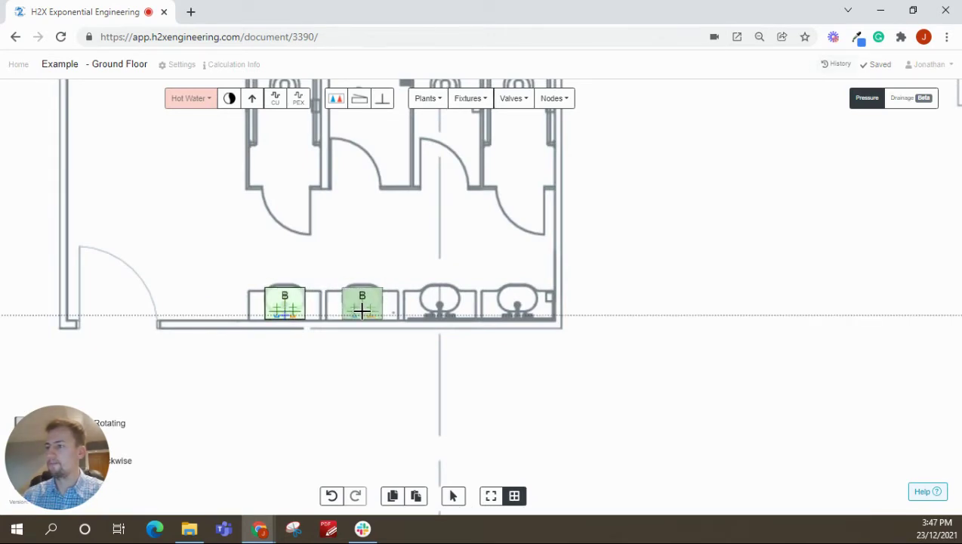
{"action": "left_click", "coordinate": [362, 310]}
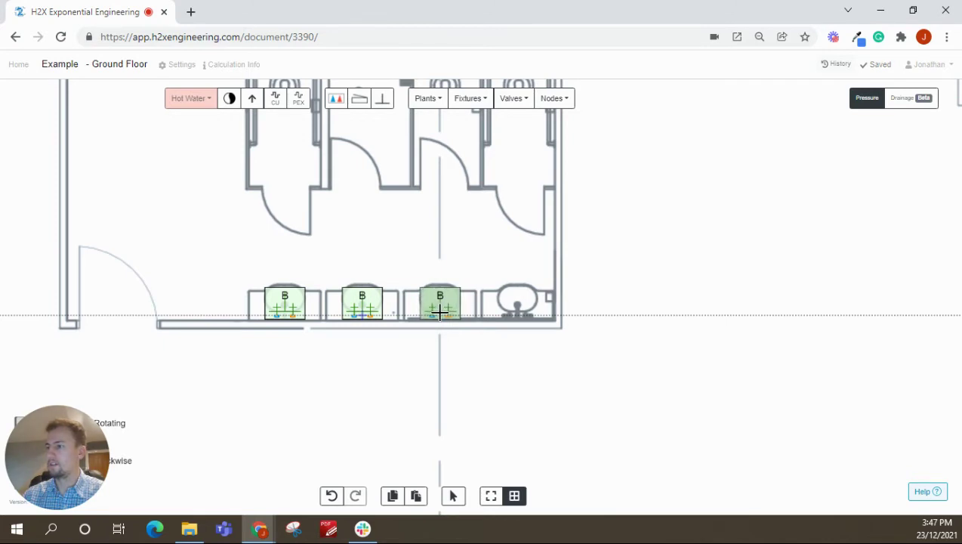
{"action": "left_click", "coordinate": [440, 311]}
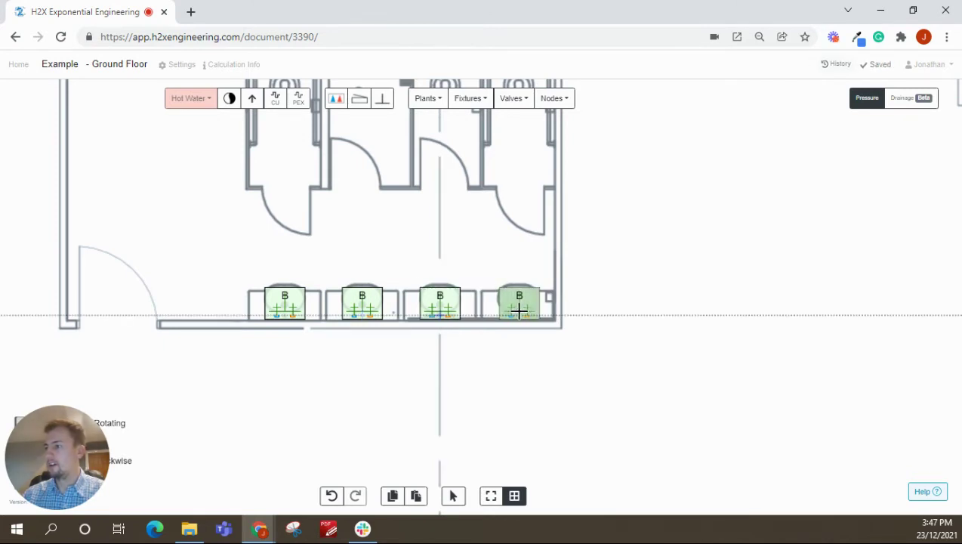
{"action": "left_click", "coordinate": [517, 310]}
{"action": "key", "text": "Escape"}
{"action": "left_click_drag", "start_coordinate": [432, 176], "coordinate": [466, 329]}
Step: Place WC fixtures on three of the toilets
{"action": "left_click", "coordinate": [488, 107]}
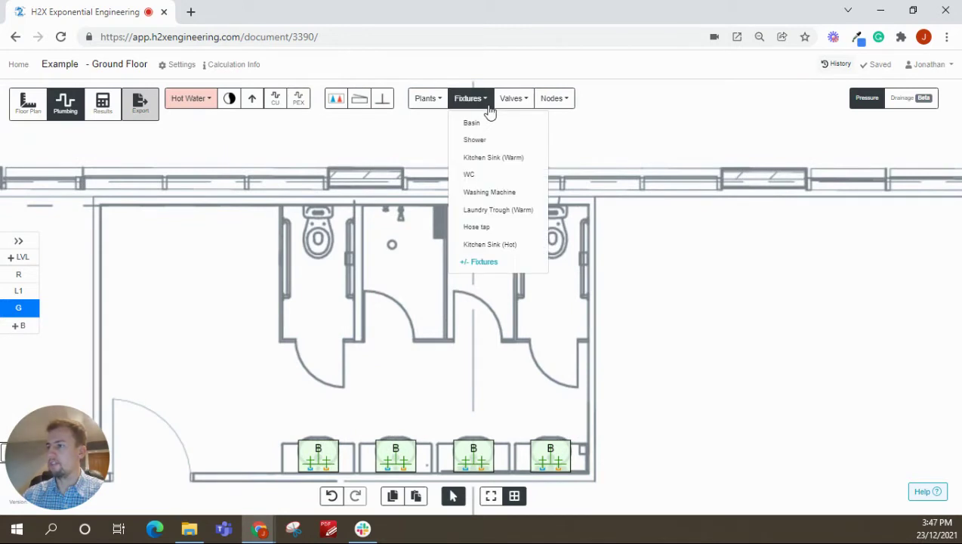
{"action": "left_click", "coordinate": [473, 175]}
{"action": "left_click", "coordinate": [318, 216]}
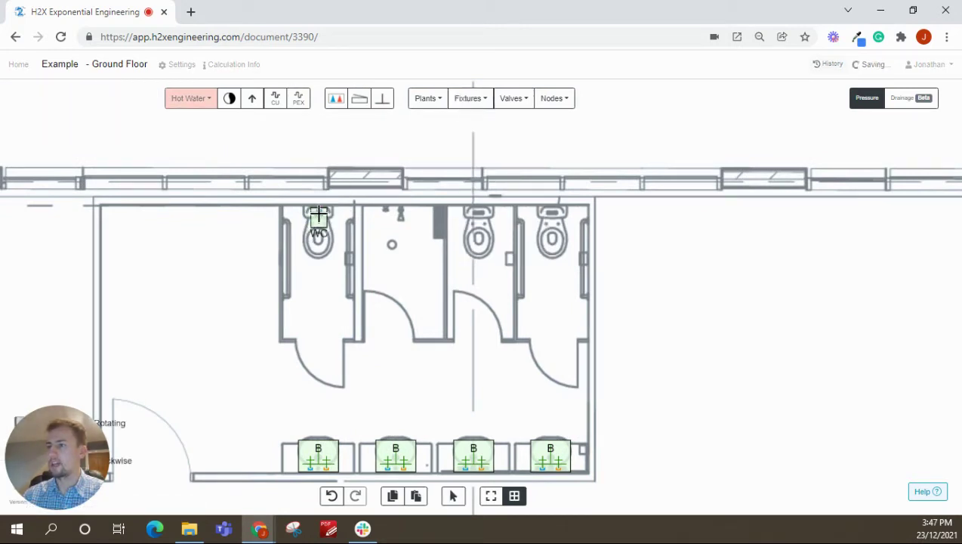
{"action": "left_click", "coordinate": [478, 217]}
{"action": "left_click", "coordinate": [552, 217]}
{"action": "key", "text": "Escape"}
Step: Place a Shower fixture in the shower cubicle
{"action": "left_click", "coordinate": [466, 99]}
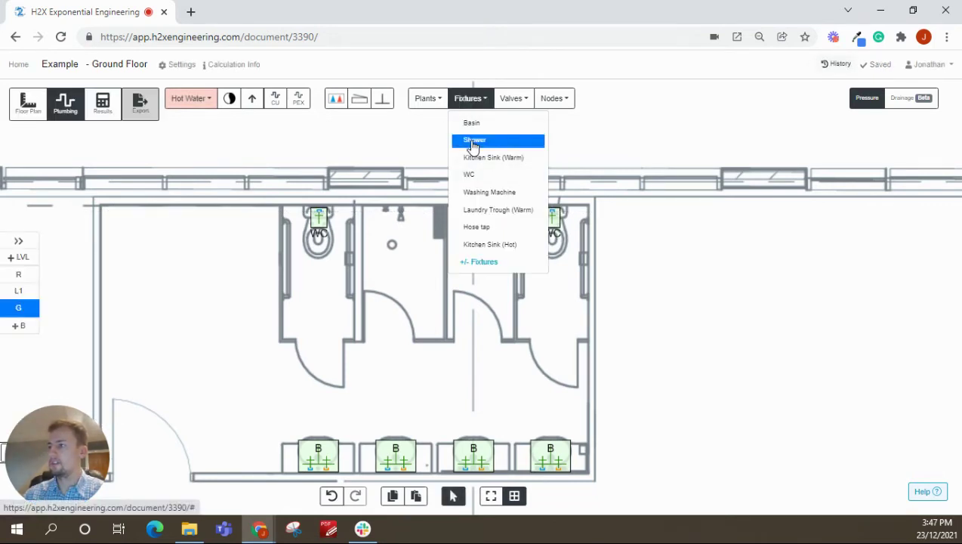
{"action": "left_click", "coordinate": [481, 141]}
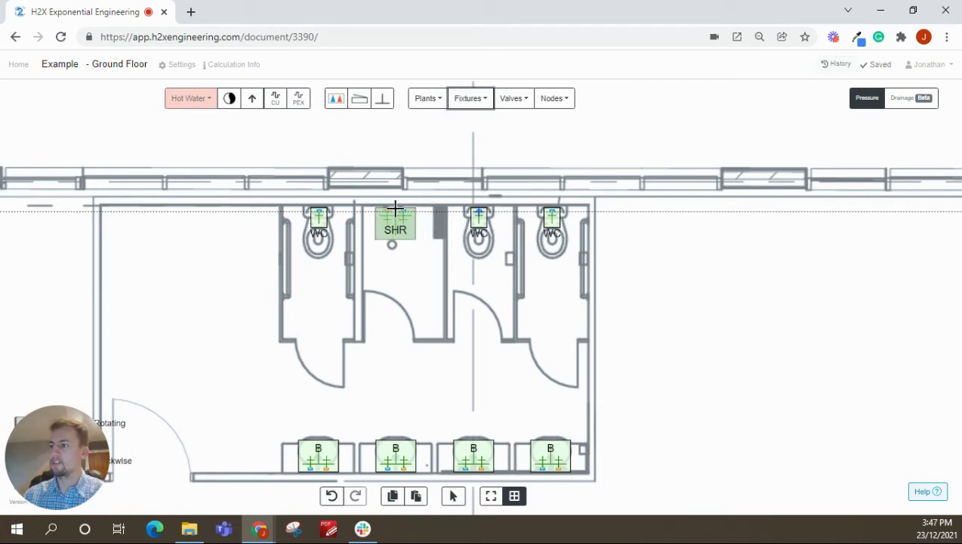
{"action": "left_click", "coordinate": [395, 207]}
{"action": "key", "text": "Escape"}
{"action": "scroll", "coordinate": [436, 303], "scroll_direction": "down", "scroll_amount": 4}
Step: Place a Kitchen Sink (Hot) fixture on the kitchen sink
{"action": "left_click", "coordinate": [466, 99]}
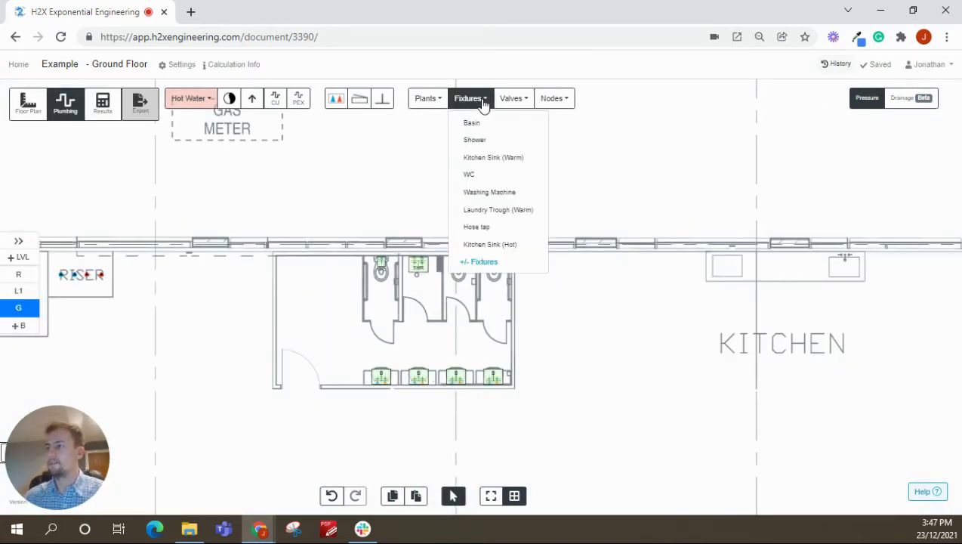
{"action": "left_click", "coordinate": [477, 243]}
{"action": "right_click_drag", "start_coordinate": [661, 266], "coordinate": [451, 259]}
{"action": "scroll", "coordinate": [565, 251], "scroll_direction": "up", "scroll_amount": 5}
{"action": "scroll", "coordinate": [540, 248], "scroll_direction": "up", "scroll_amount": 1}
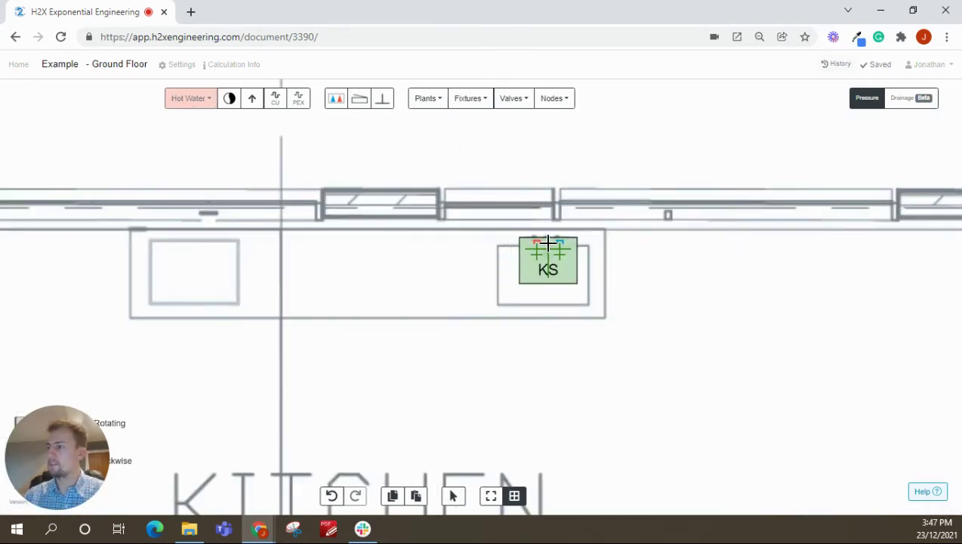
{"action": "left_click", "coordinate": [546, 243]}
{"action": "scroll", "coordinate": [574, 313], "scroll_direction": "down", "scroll_amount": 5}
{"action": "left_click_drag", "start_coordinate": [463, 311], "coordinate": [613, 284]}
{"action": "left_click_drag", "start_coordinate": [398, 224], "coordinate": [443, 282]}
Step: Change the active flow system from Hot Water to Cold Water
{"action": "left_click", "coordinate": [189, 98]}
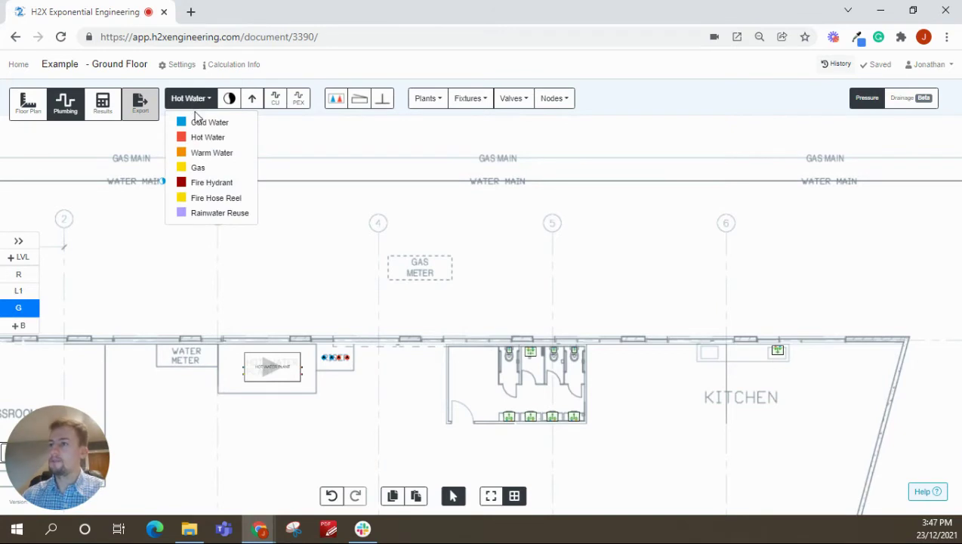
{"action": "left_click", "coordinate": [198, 122]}
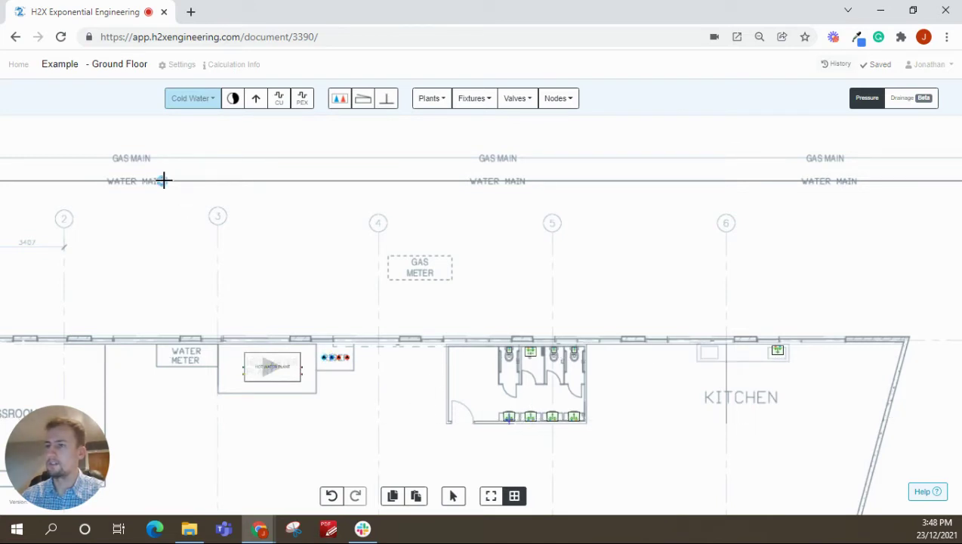
Step: Draw a cold water pipe from the water main down to a corner inside the Water Meter room
{"action": "left_click", "coordinate": [163, 180]}
{"action": "scroll", "coordinate": [172, 355], "scroll_direction": "up", "scroll_amount": 2}
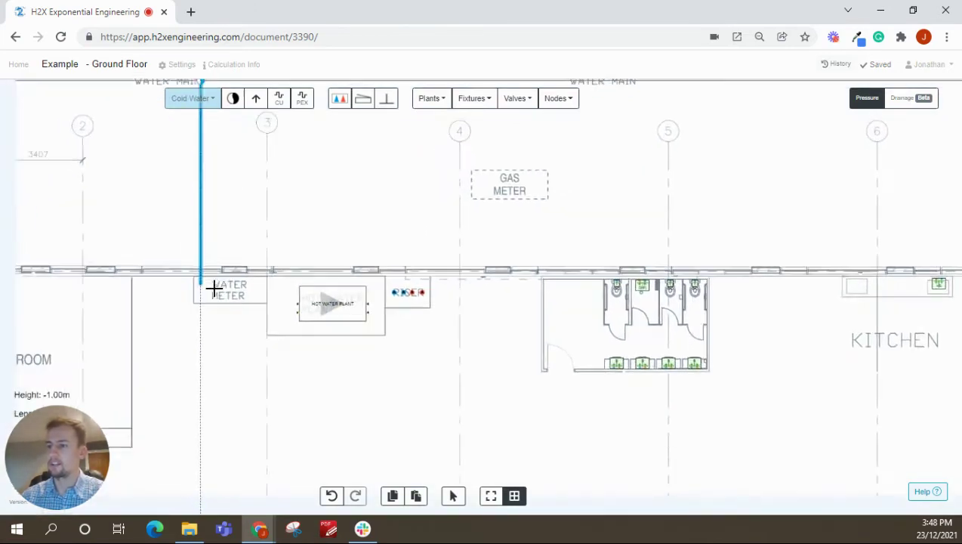
{"action": "scroll", "coordinate": [215, 289], "scroll_direction": "up", "scroll_amount": 3}
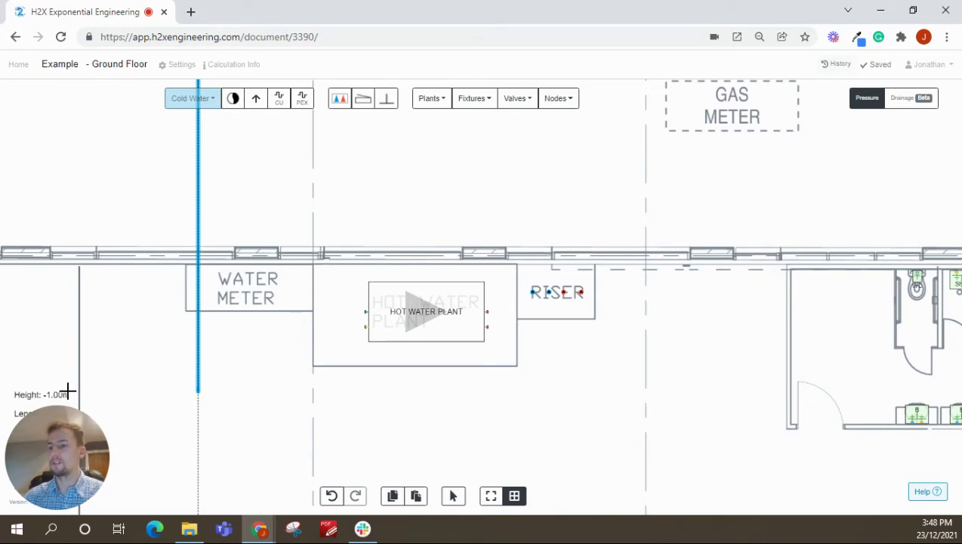
{"action": "left_click", "coordinate": [201, 288]}
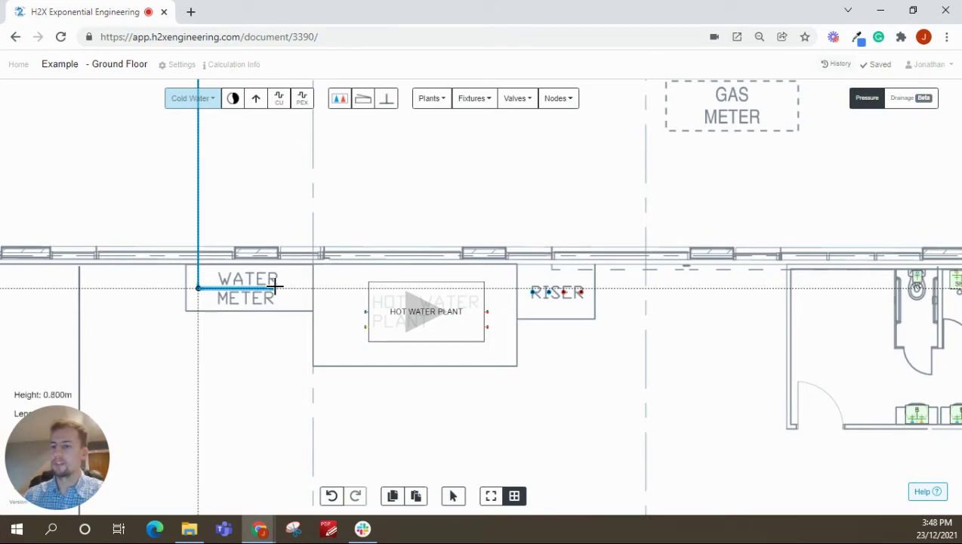
{"action": "scroll", "coordinate": [285, 287], "scroll_direction": "up", "scroll_amount": 3}
Step: Route the cold water pipe above the hot water plant and into the riser's cold inlet
{"action": "left_click", "coordinate": [369, 289]}
{"action": "left_click", "coordinate": [370, 257]}
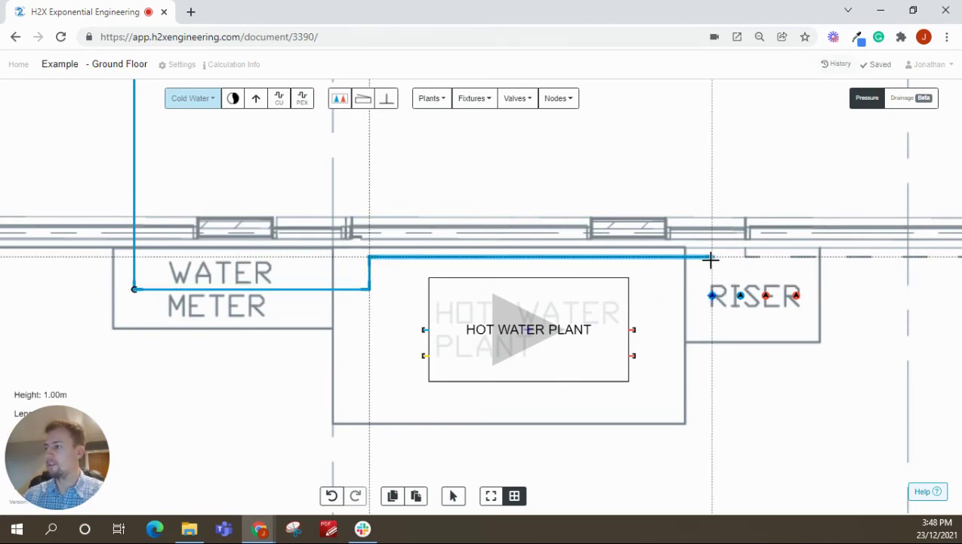
{"action": "left_click", "coordinate": [712, 257]}
{"action": "left_click", "coordinate": [712, 293]}
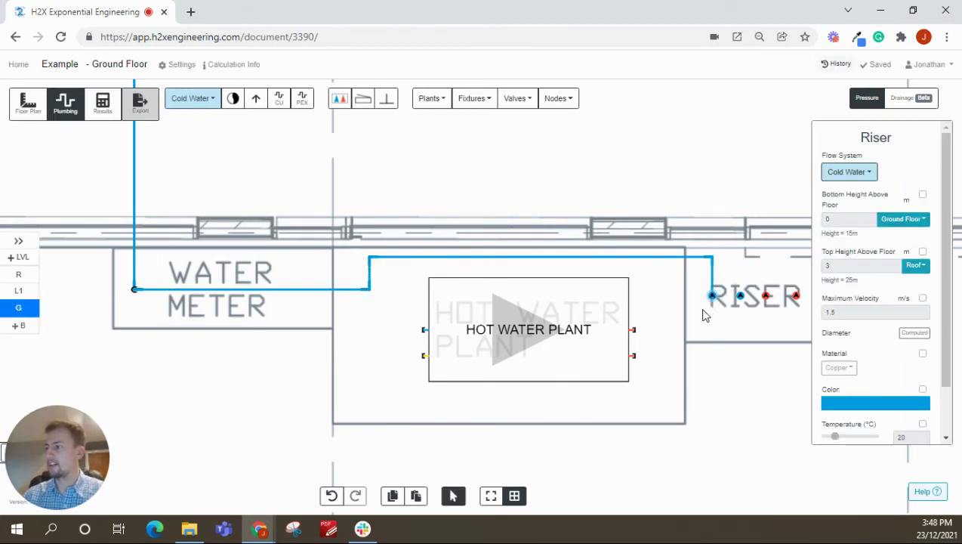
Step: Inspect the riser's properties and the water meter pipe's Height Above Floor value
{"action": "scroll", "coordinate": [699, 314], "scroll_direction": "down", "scroll_amount": 4}
{"action": "left_click", "coordinate": [445, 360]}
{"action": "left_click_drag", "start_coordinate": [446, 360], "coordinate": [359, 348]}
{"action": "scroll", "coordinate": [393, 310], "scroll_direction": "up", "scroll_amount": 2}
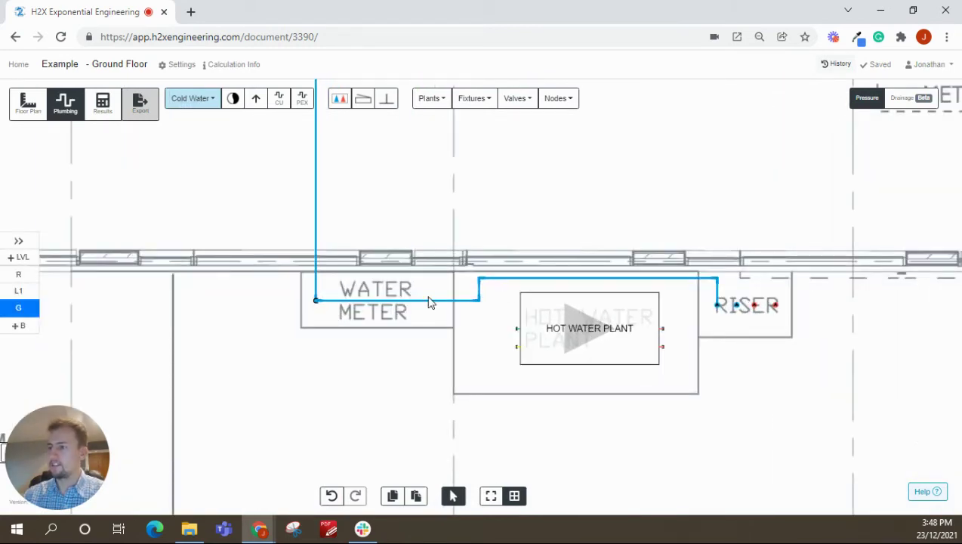
{"action": "left_click", "coordinate": [429, 301]}
{"action": "left_click_drag", "start_coordinate": [835, 404], "coordinate": [817, 408]}
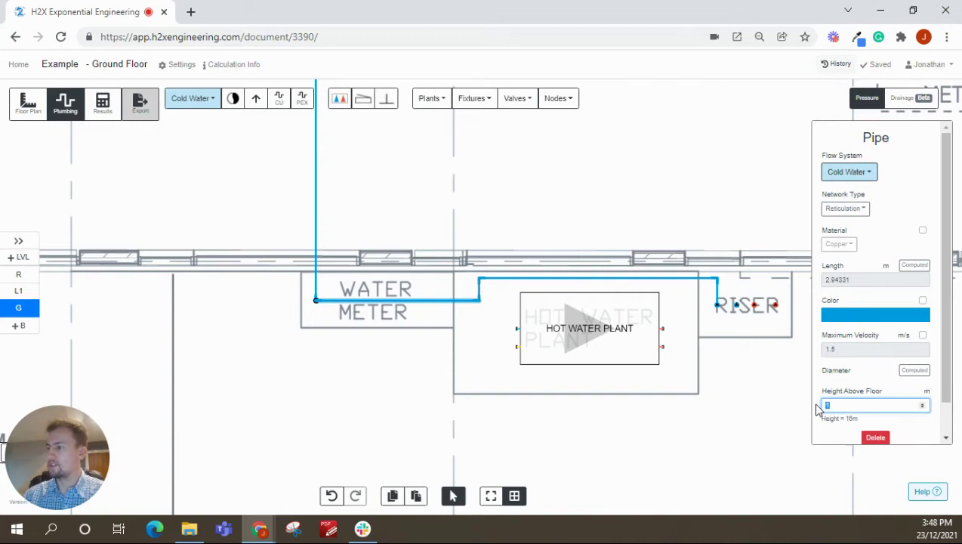
{"action": "left_click", "coordinate": [610, 424]}
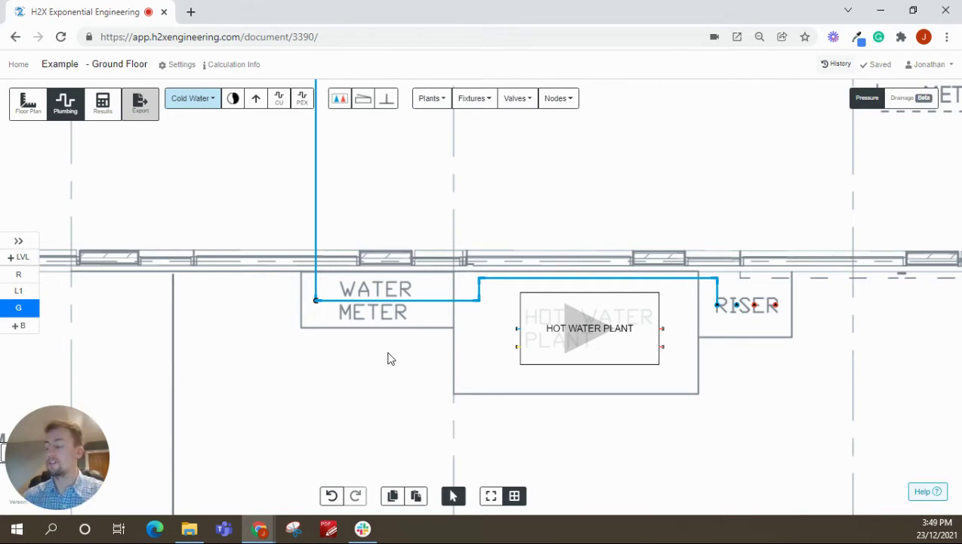
Step: Switch the plan view to the Roof level
{"action": "scroll", "coordinate": [389, 357], "scroll_direction": "down", "scroll_amount": 2}
{"action": "scroll", "coordinate": [401, 358], "scroll_direction": "down", "scroll_amount": 1}
{"action": "scroll", "coordinate": [521, 305], "scroll_direction": "right", "scroll_amount": 2}
{"action": "scroll", "coordinate": [518, 302], "scroll_direction": "up", "scroll_amount": 4}
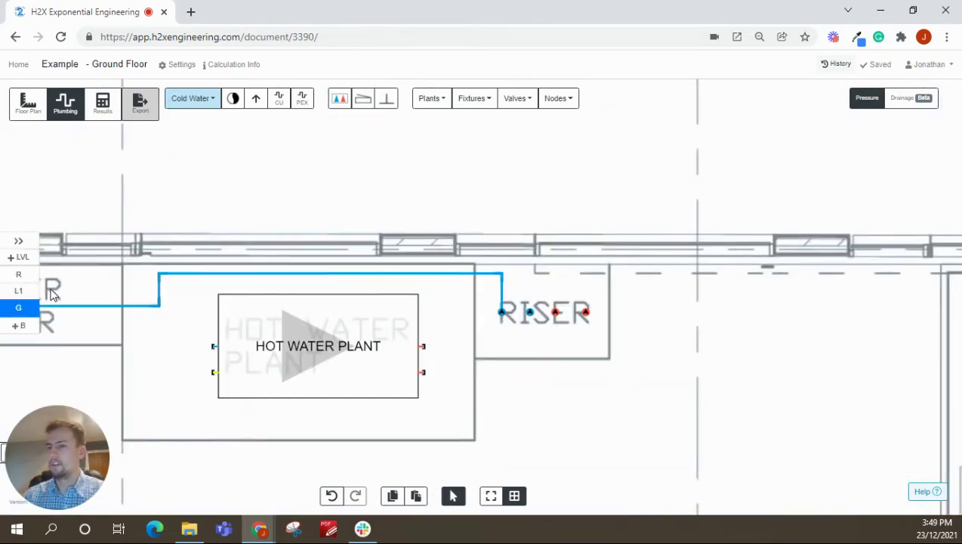
{"action": "left_click", "coordinate": [28, 282]}
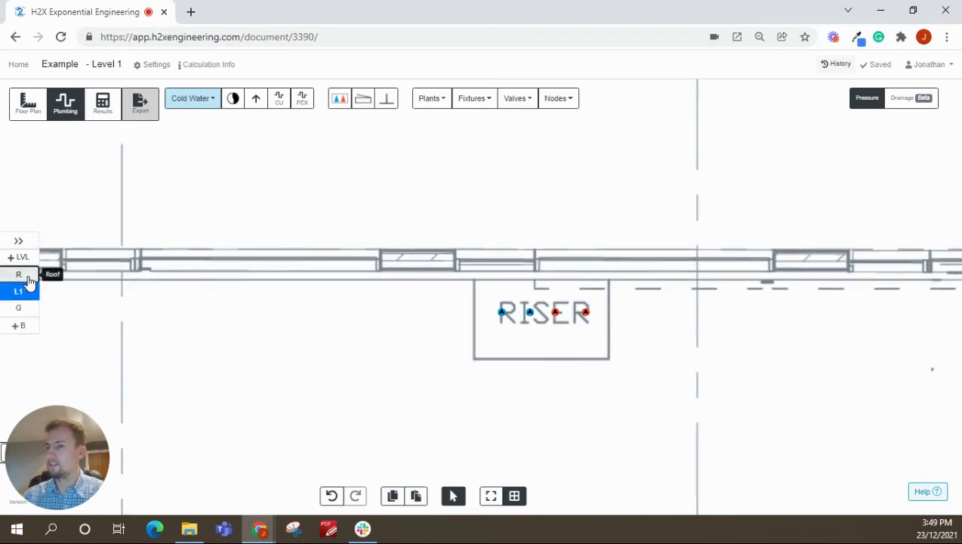
{"action": "left_click", "coordinate": [28, 275]}
{"action": "scroll", "coordinate": [380, 270], "scroll_direction": "down", "scroll_amount": 4}
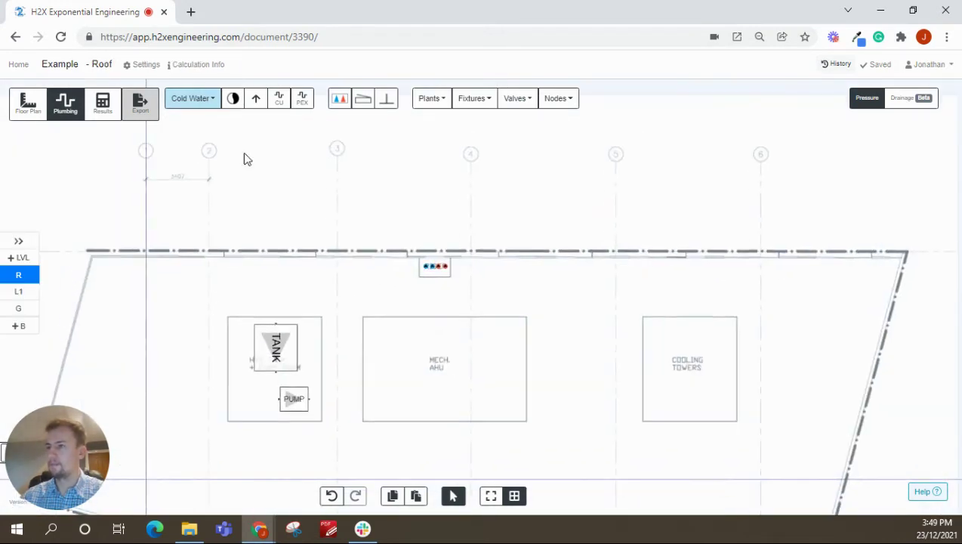
Step: Draw a copper cold-water pipe from the roof riser around and down into the tank
{"action": "left_click", "coordinate": [278, 98]}
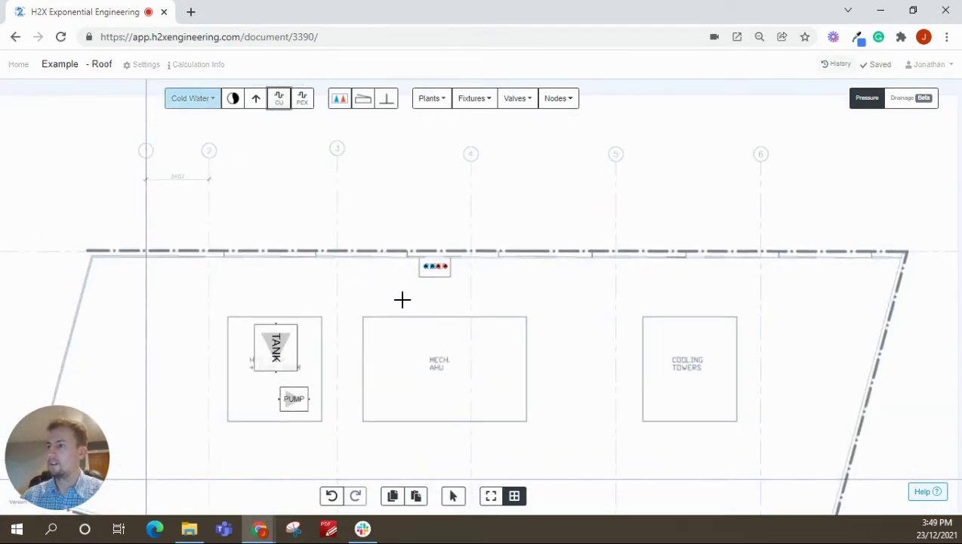
{"action": "scroll", "coordinate": [436, 251], "scroll_direction": "up", "scroll_amount": 3}
{"action": "left_click", "coordinate": [437, 243]}
{"action": "middle_click_drag", "start_coordinate": [305, 296], "coordinate": [395, 247]}
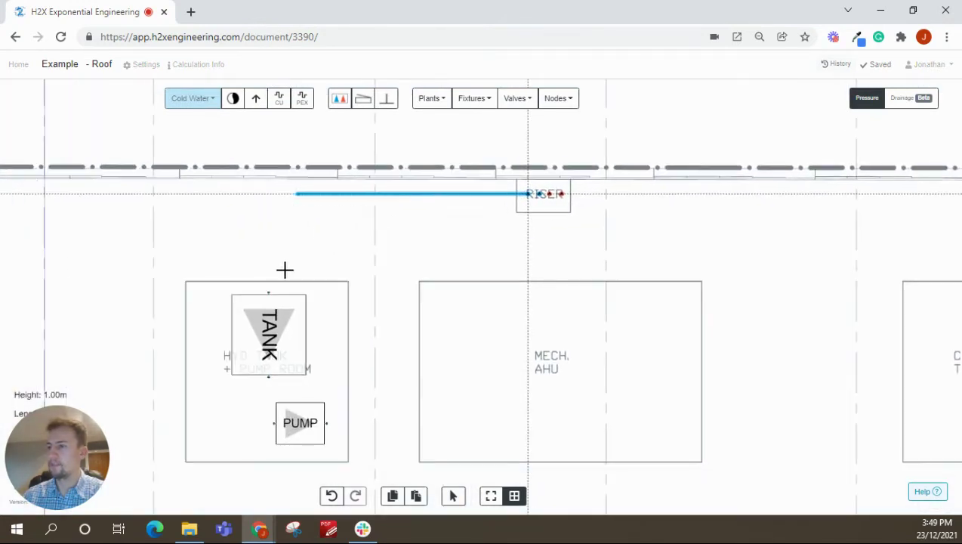
{"action": "left_click", "coordinate": [269, 193]}
{"action": "left_click", "coordinate": [270, 301]}
{"action": "middle_click_drag", "start_coordinate": [271, 301], "coordinate": [290, 240]}
Step: Pipe the tank's outlet into the pump's inlet
{"action": "left_click", "coordinate": [290, 240]}
{"action": "scroll", "coordinate": [296, 300], "scroll_direction": "up", "scroll_amount": 3}
{"action": "left_click", "coordinate": [320, 302]}
{"action": "scroll", "coordinate": [288, 300], "scroll_direction": "up", "scroll_amount": 3}
{"action": "left_click", "coordinate": [315, 303]}
Step: Run a pipe from the pump's outlet to the riser's cold-water connection
{"action": "left_click", "coordinate": [458, 304]}
{"action": "scroll", "coordinate": [491, 261], "scroll_direction": "down", "scroll_amount": 3}
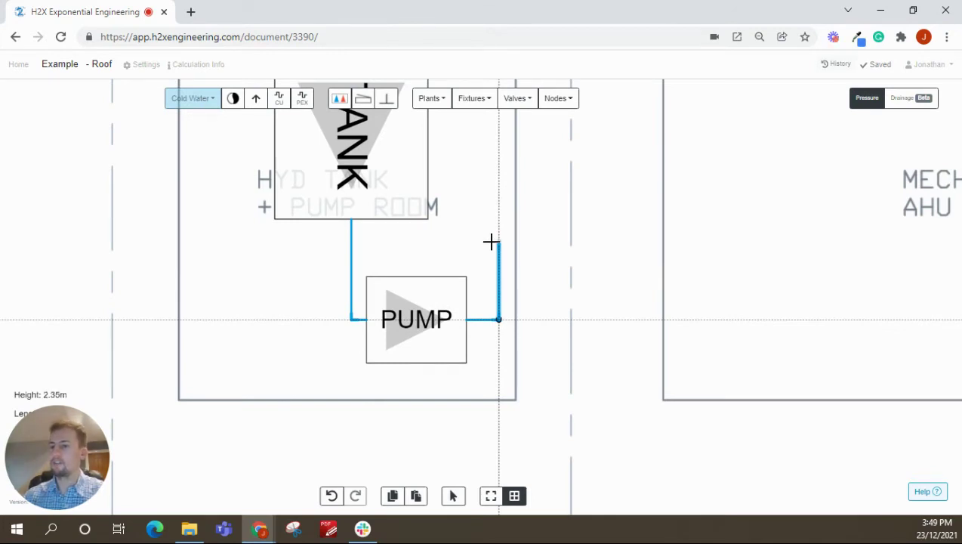
{"action": "scroll", "coordinate": [495, 215], "scroll_direction": "down", "scroll_amount": 4}
{"action": "middle_click_drag", "start_coordinate": [499, 189], "coordinate": [453, 331]}
{"action": "scroll", "coordinate": [441, 272], "scroll_direction": "up", "scroll_amount": 3}
{"action": "left_click", "coordinate": [432, 224]}
{"action": "middle_click_drag", "start_coordinate": [683, 240], "coordinate": [511, 240]}
{"action": "scroll", "coordinate": [509, 236], "scroll_direction": "up", "scroll_amount": 4}
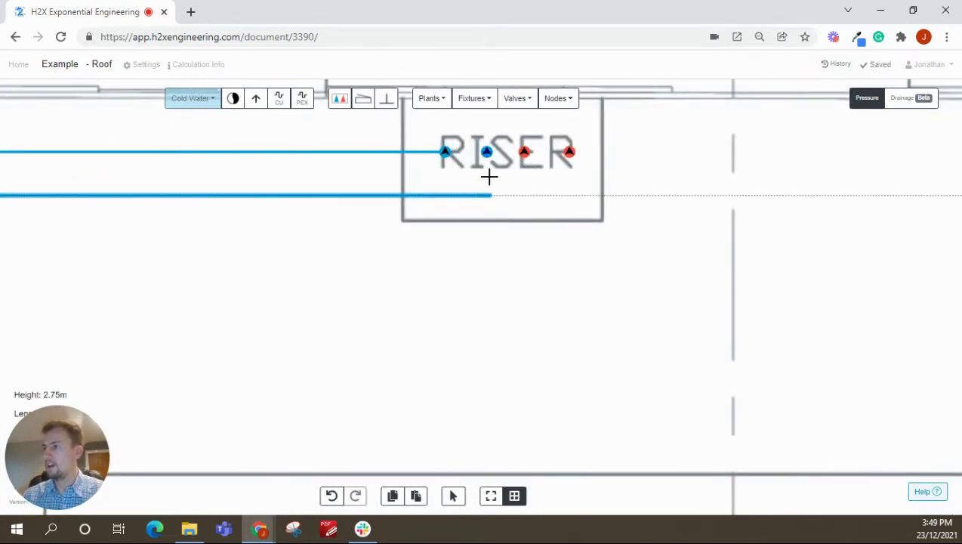
{"action": "left_click", "coordinate": [488, 155]}
Step: Stop pipe drawing and check the riser's properties
{"action": "scroll", "coordinate": [545, 243], "scroll_direction": "down", "scroll_amount": 5}
{"action": "key", "text": "Escape"}
{"action": "left_click", "coordinate": [451, 311]}
{"action": "scroll", "coordinate": [451, 311], "scroll_direction": "up", "scroll_amount": 3}
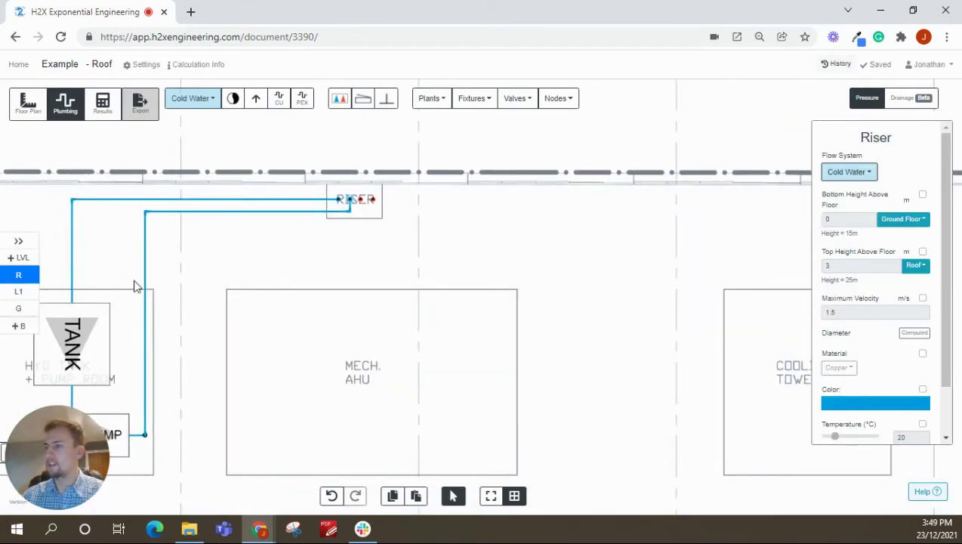
Step: Switch to the Ground Floor and draw a cold-water pipe down from the riser
{"action": "left_click", "coordinate": [20, 291]}
{"action": "left_click", "coordinate": [22, 308]}
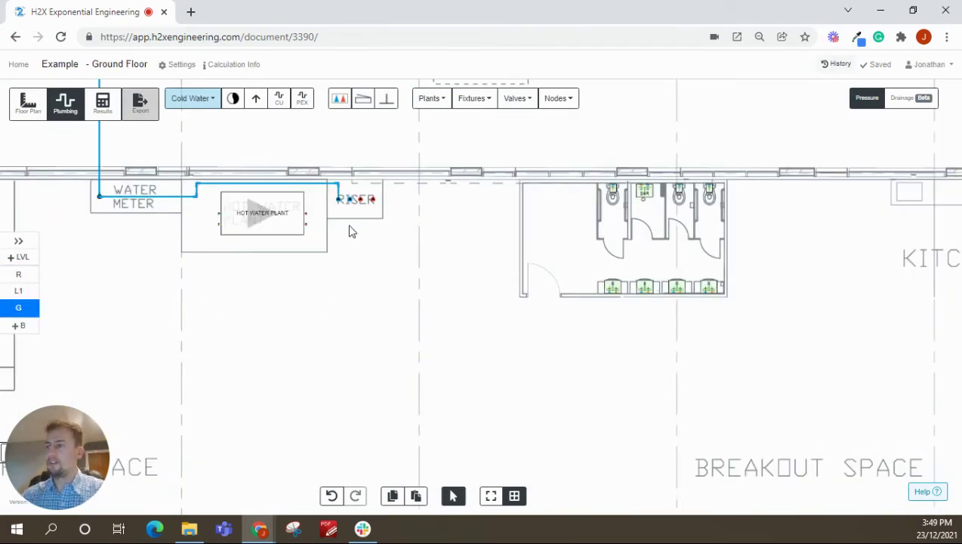
{"action": "scroll", "coordinate": [348, 222], "scroll_direction": "up", "scroll_amount": 2}
{"action": "mouse_move", "coordinate": [354, 194]}
{"action": "left_mouse_down"}
{"action": "mouse_move", "coordinate": [363, 361]}
{"action": "mouse_move", "coordinate": [714, 352]}
{"action": "left_mouse_up"}
Step: Branch a cold-water pipe across and up into the hot water plant
{"action": "scroll", "coordinate": [361, 294], "scroll_direction": "down", "scroll_amount": 2}
{"action": "scroll", "coordinate": [374, 353], "scroll_direction": "down", "scroll_amount": 2}
{"action": "scroll", "coordinate": [339, 294], "scroll_direction": "up", "scroll_amount": 5}
{"action": "left_click_drag", "start_coordinate": [410, 307], "coordinate": [152, 308]}
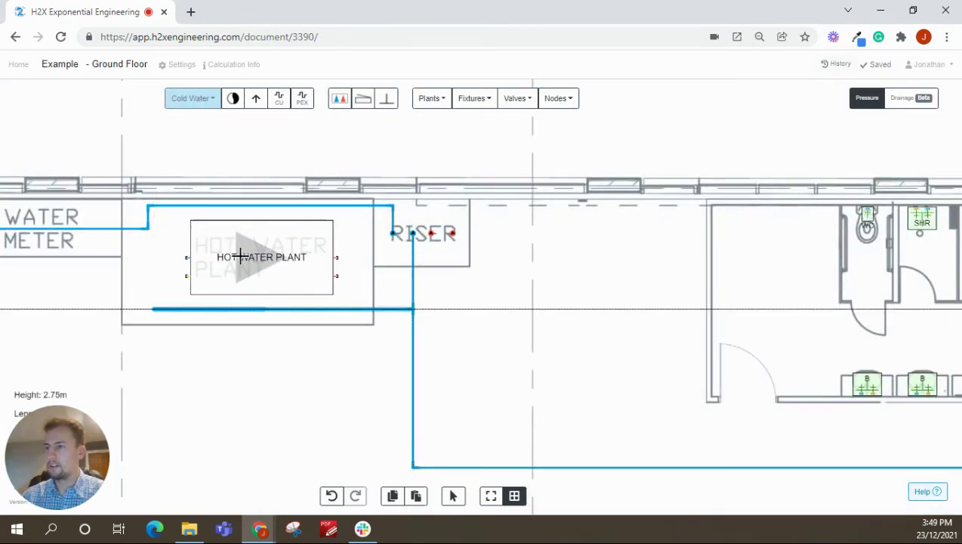
{"action": "left_click_drag", "start_coordinate": [236, 256], "coordinate": [208, 255]}
{"action": "scroll", "coordinate": [431, 289], "scroll_direction": "down", "scroll_amount": 2}
{"action": "left_click_drag", "start_coordinate": [455, 290], "coordinate": [307, 296]}
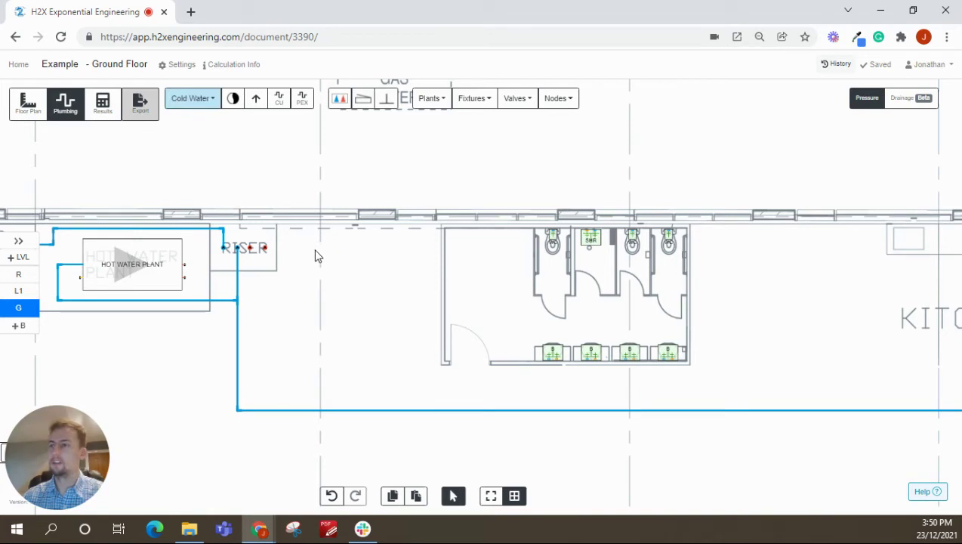
Step: Switch to Hot Water and pipe the plant's outlet to the riser's hot node
{"action": "key", "text": "Tab"}
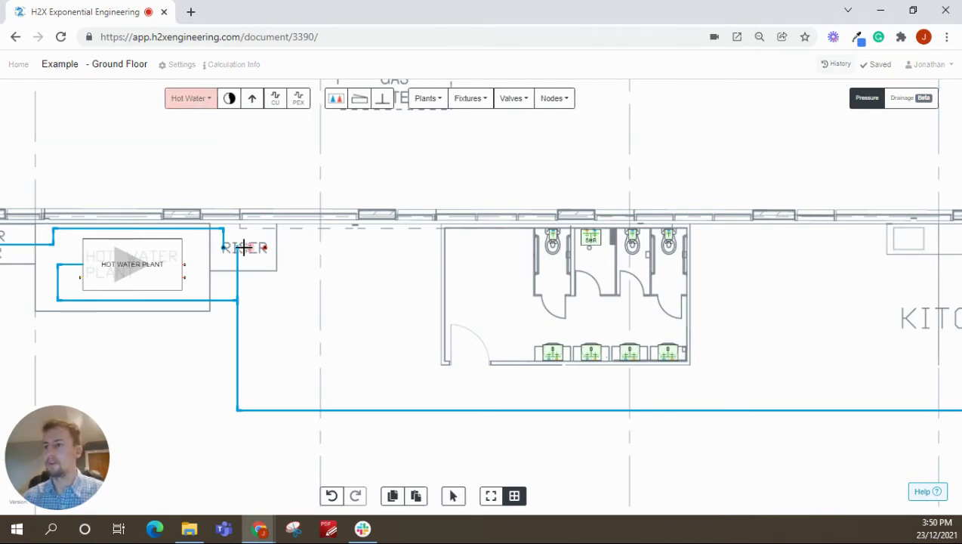
{"action": "scroll", "coordinate": [170, 257], "scroll_direction": "up", "scroll_amount": 2}
{"action": "left_click", "coordinate": [178, 263]}
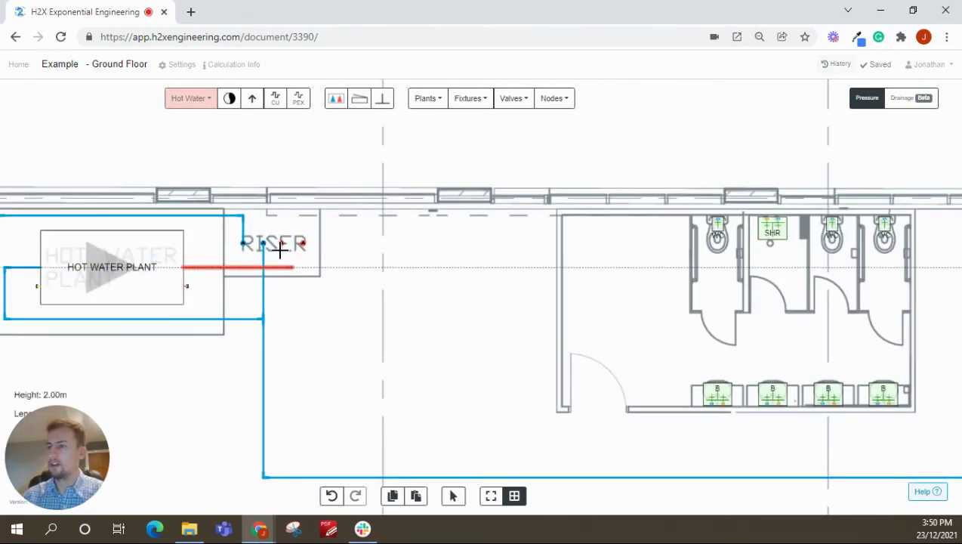
{"action": "left_click", "coordinate": [281, 244]}
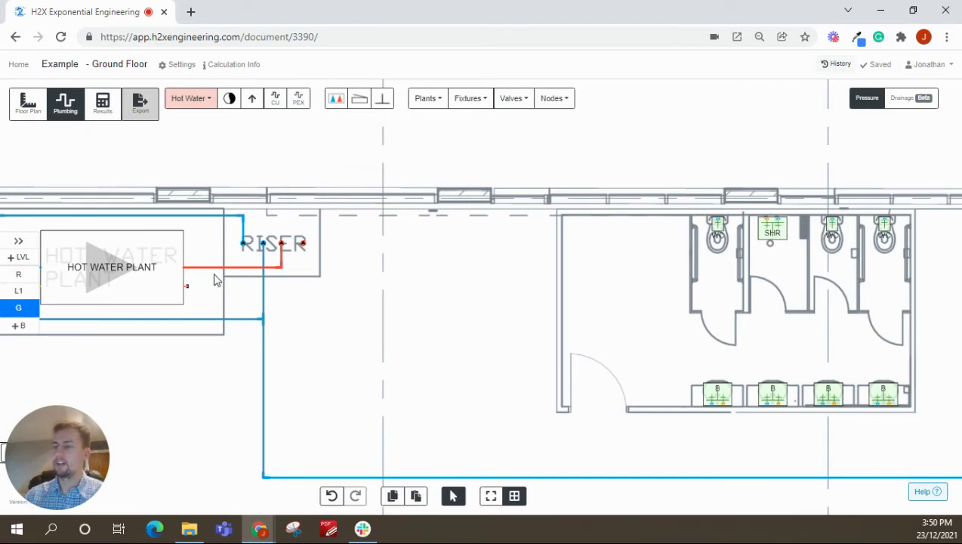
Step: Draw a hot-water flow pipe from the riser down and across toward the kitchen
{"action": "scroll", "coordinate": [172, 272], "scroll_direction": "up", "scroll_amount": 4}
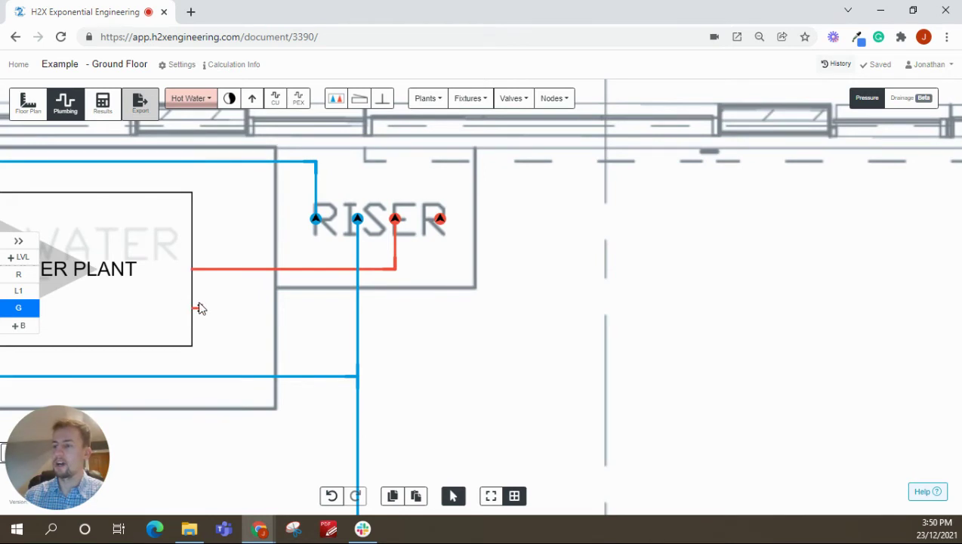
{"action": "scroll", "coordinate": [200, 298], "scroll_direction": "down", "scroll_amount": 3}
{"action": "scroll", "coordinate": [317, 287], "scroll_direction": "up", "scroll_amount": 3}
{"action": "left_click", "coordinate": [317, 279]}
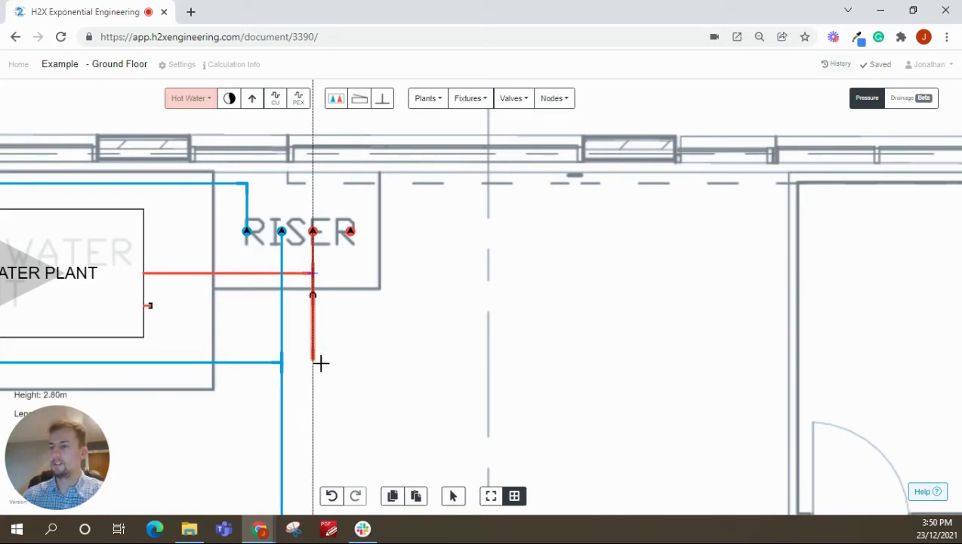
{"action": "scroll", "coordinate": [321, 363], "scroll_direction": "down", "scroll_amount": 3}
{"action": "scroll", "coordinate": [256, 295], "scroll_direction": "down", "scroll_amount": 5}
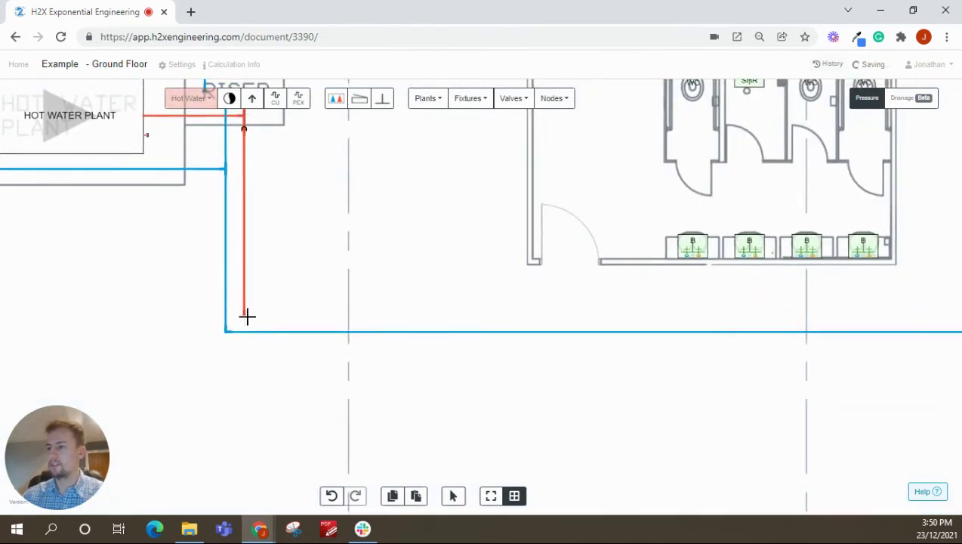
{"action": "scroll", "coordinate": [250, 314], "scroll_direction": "down", "scroll_amount": 5}
{"action": "left_click", "coordinate": [278, 316]}
{"action": "scroll", "coordinate": [655, 322], "scroll_direction": "up", "scroll_amount": 5}
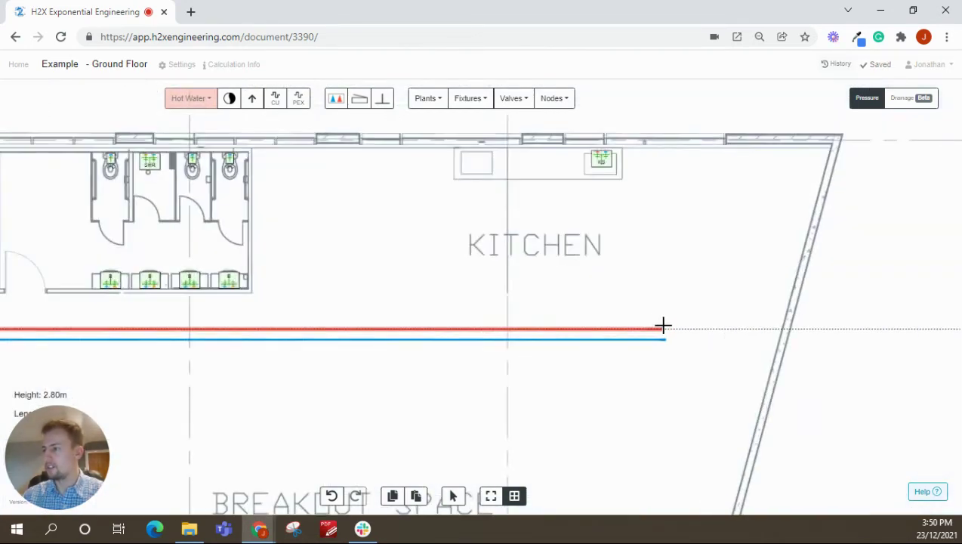
{"action": "scroll", "coordinate": [663, 326], "scroll_direction": "up", "scroll_amount": 2}
{"action": "left_click", "coordinate": [680, 329]}
Step: Bring the return run back below the riser, join the plant's second outlet, and connect the return into the riser
{"action": "scroll", "coordinate": [683, 365], "scroll_direction": "down", "scroll_amount": 2}
{"action": "scroll", "coordinate": [576, 377], "scroll_direction": "down", "scroll_amount": 2}
{"action": "right_click_drag", "start_coordinate": [352, 389], "coordinate": [634, 389]}
{"action": "scroll", "coordinate": [298, 363], "scroll_direction": "up", "scroll_amount": 2}
{"action": "left_click", "coordinate": [303, 355]}
{"action": "right_click_drag", "start_coordinate": [290, 288], "coordinate": [273, 405]}
{"action": "scroll", "coordinate": [275, 318], "scroll_direction": "up", "scroll_amount": 2}
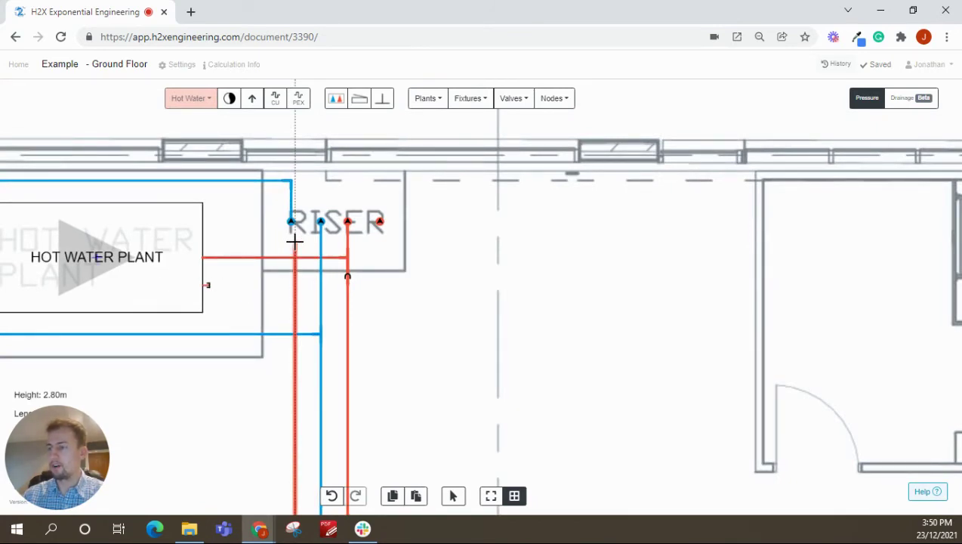
{"action": "left_click", "coordinate": [184, 286]}
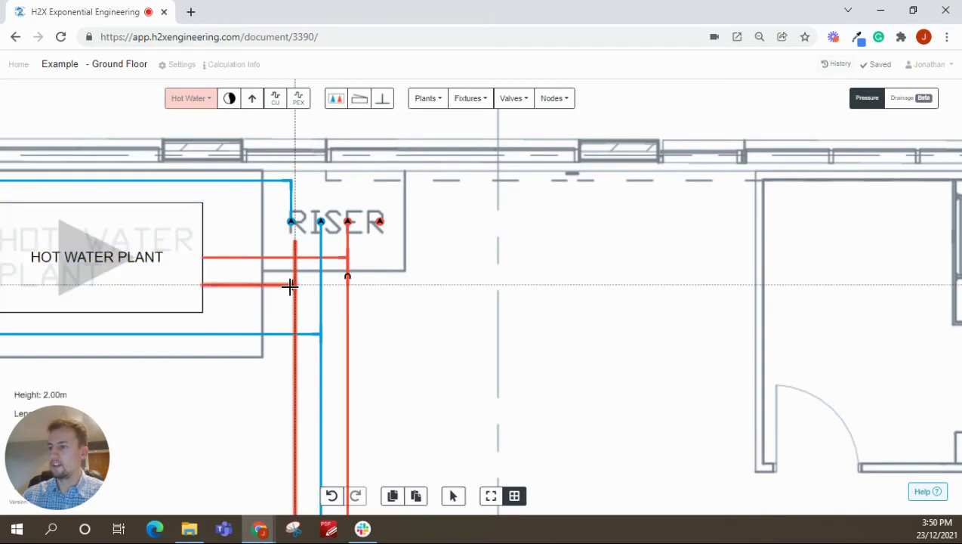
{"action": "left_click", "coordinate": [294, 286]}
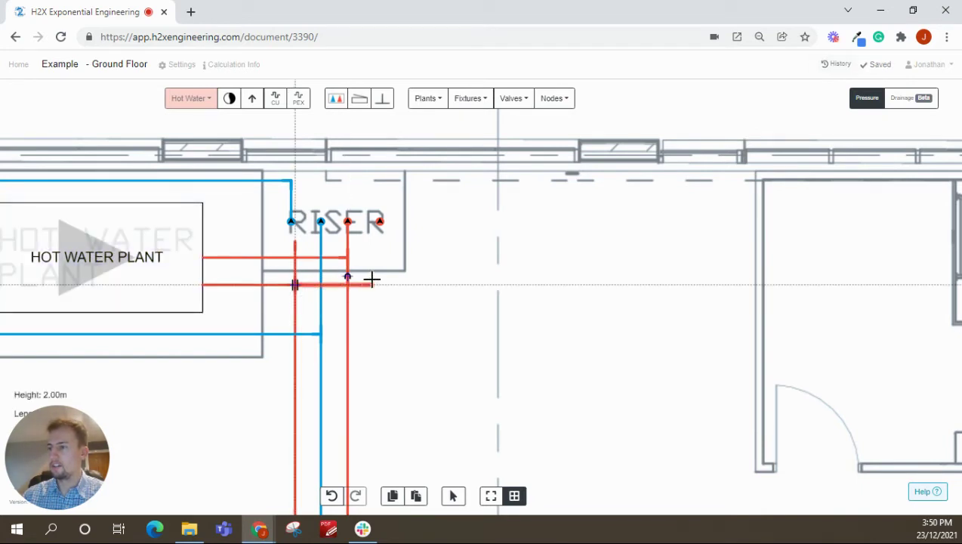
{"action": "left_click", "coordinate": [381, 223]}
{"action": "key", "text": "Escape"}
Step: Delete the leftover hot-water pipe stub
{"action": "left_click", "coordinate": [296, 266]}
{"action": "key", "text": "Delete"}
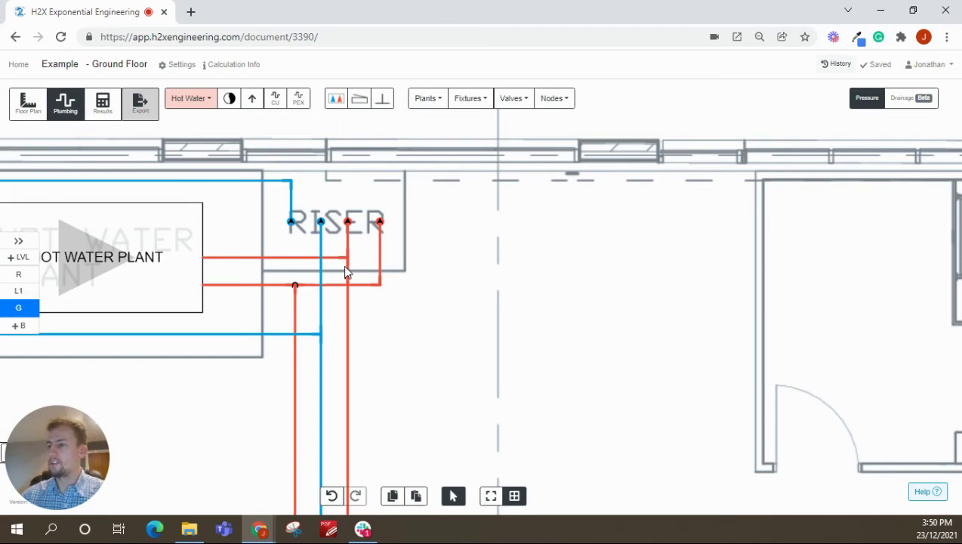
{"action": "scroll", "coordinate": [332, 283], "scroll_direction": "down", "scroll_amount": 5}
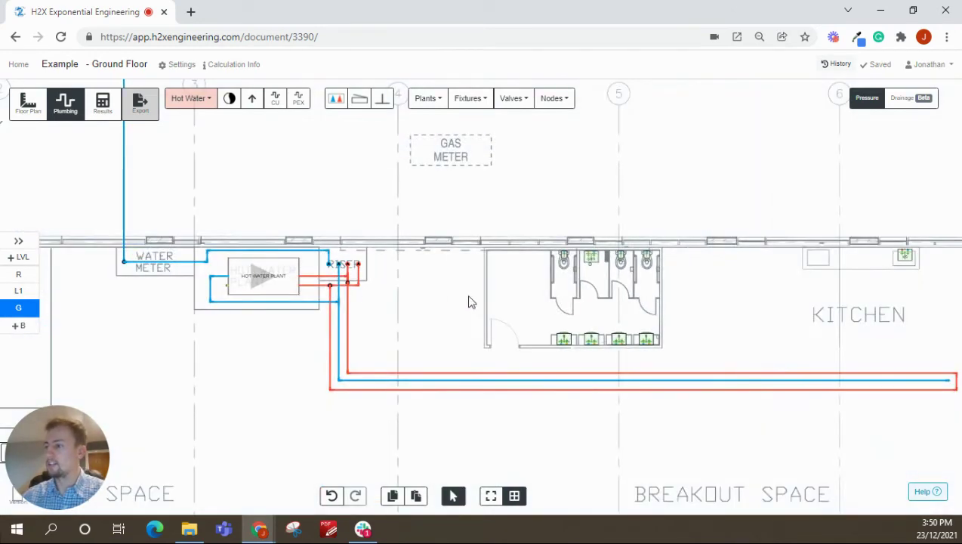
{"action": "left_click_drag", "start_coordinate": [443, 284], "coordinate": [333, 237]}
{"action": "scroll", "coordinate": [571, 311], "scroll_direction": "up", "scroll_amount": 3}
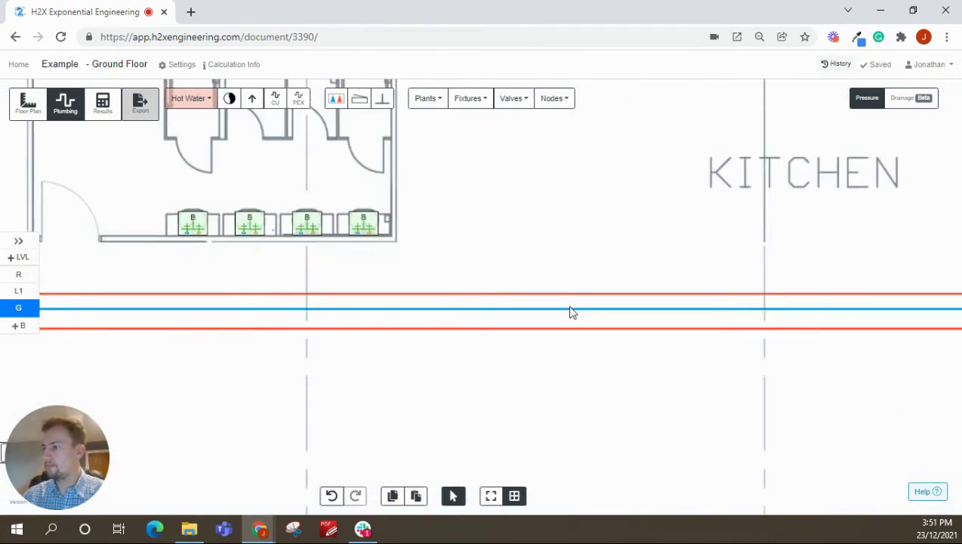
Step: Extend a pipe end near the kitchen and nudge the three pipes up to align them
{"action": "left_click", "coordinate": [571, 309]}
{"action": "left_click", "coordinate": [568, 273]}
{"action": "scroll", "coordinate": [572, 279], "scroll_direction": "down", "scroll_amount": 3}
{"action": "scroll", "coordinate": [803, 300], "scroll_direction": "up", "scroll_amount": 3}
{"action": "left_click_drag", "start_coordinate": [784, 293], "coordinate": [796, 290]}
{"action": "scroll", "coordinate": [761, 331], "scroll_direction": "down", "scroll_amount": 5}
{"action": "mouse_move", "coordinate": [429, 300]}
{"action": "left_mouse_down"}
{"action": "mouse_move", "coordinate": [421, 311]}
{"action": "mouse_move", "coordinate": [436, 314]}
{"action": "mouse_move", "coordinate": [439, 300]}
{"action": "left_mouse_up"}
{"action": "left_click", "coordinate": [421, 338]}
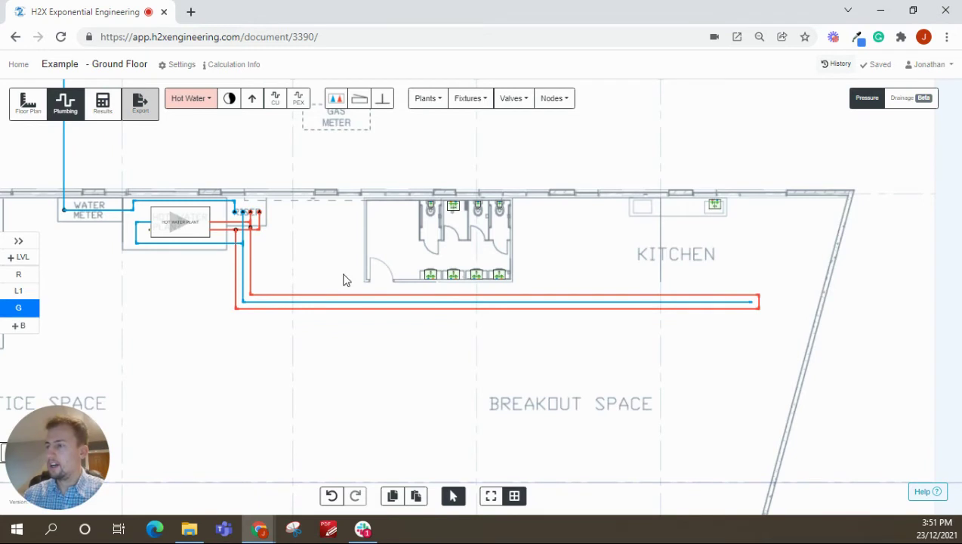
Step: On Level 1, draw a cold-water pipe from the riser down and across to the kitchen
{"action": "left_click", "coordinate": [20, 292]}
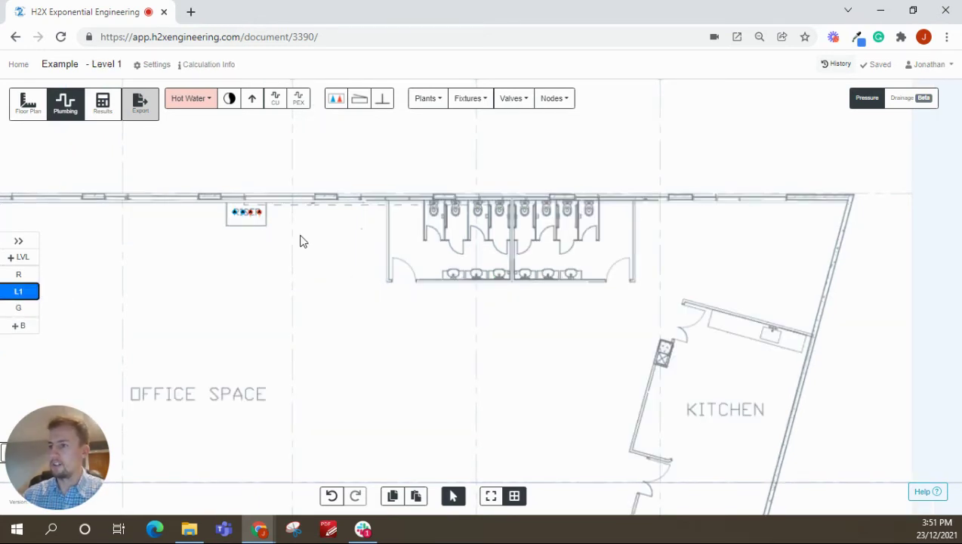
{"action": "scroll", "coordinate": [219, 210], "scroll_direction": "up", "scroll_amount": 5}
{"action": "left_click", "coordinate": [227, 198]}
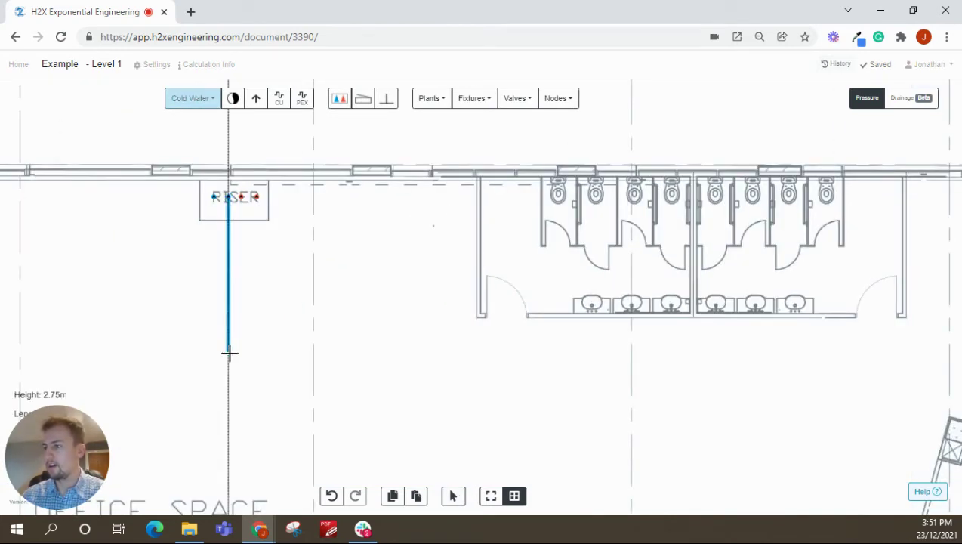
{"action": "left_click", "coordinate": [264, 364]}
{"action": "scroll", "coordinate": [265, 365], "scroll_direction": "down", "scroll_amount": 5}
{"action": "scroll", "coordinate": [584, 380], "scroll_direction": "up", "scroll_amount": 3}
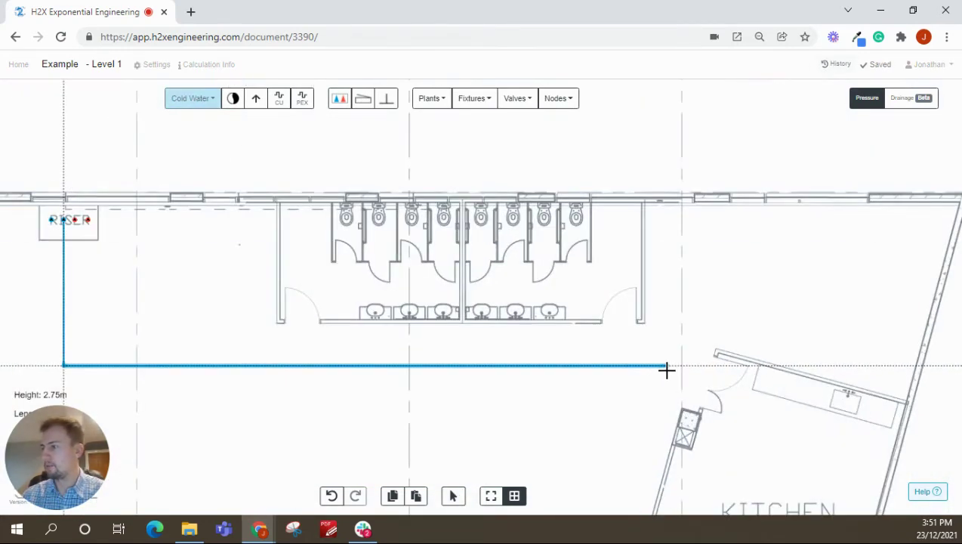
{"action": "double_click", "coordinate": [666, 369]}
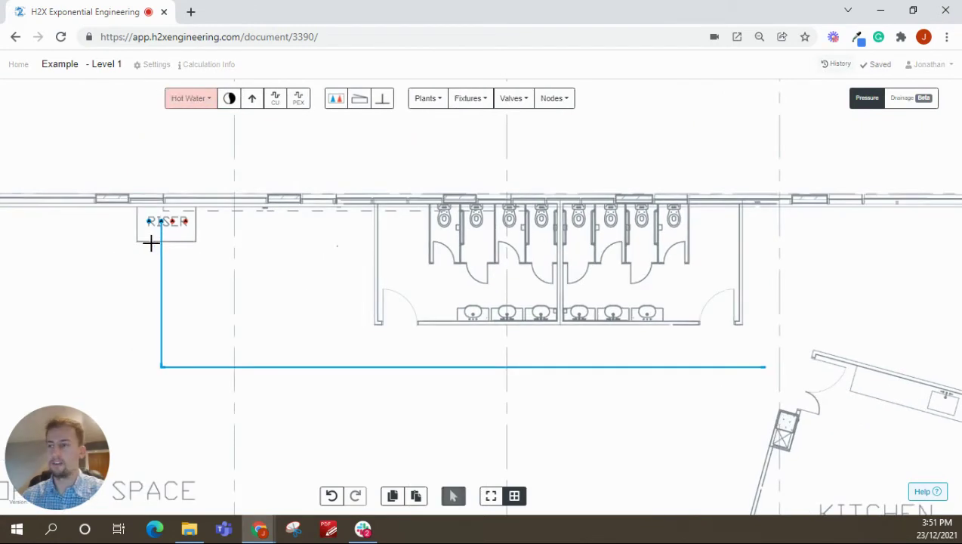
Step: Draw the hot-water flow pipe from the riser down and along toward the kitchen
{"action": "scroll", "coordinate": [150, 243], "scroll_direction": "up", "scroll_amount": 3}
{"action": "left_click", "coordinate": [175, 207]}
{"action": "scroll", "coordinate": [196, 306], "scroll_direction": "down", "scroll_amount": 2}
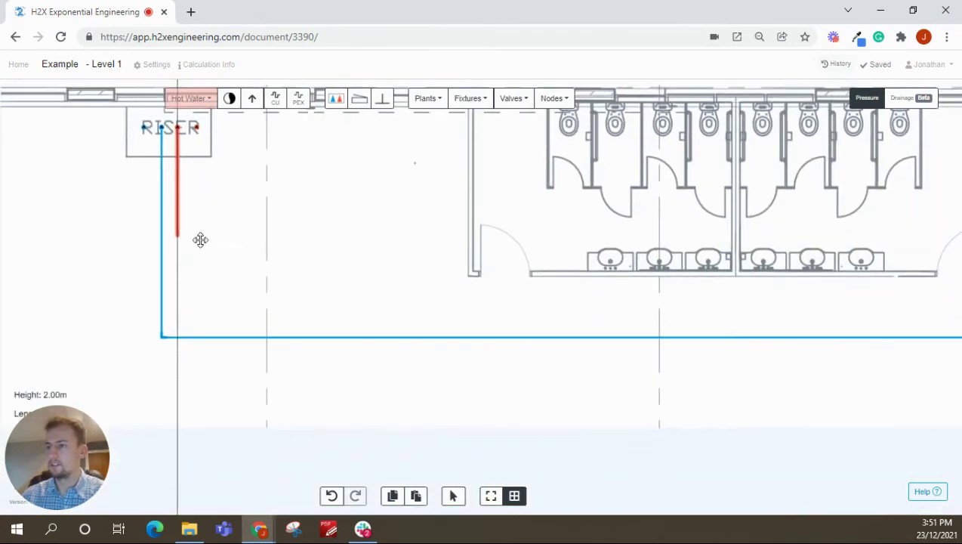
{"action": "scroll", "coordinate": [178, 327], "scroll_direction": "up", "scroll_amount": 1}
{"action": "left_click", "coordinate": [179, 326]}
{"action": "scroll", "coordinate": [235, 327], "scroll_direction": "down", "scroll_amount": 2}
{"action": "scroll", "coordinate": [690, 324], "scroll_direction": "up", "scroll_amount": 2}
{"action": "left_click", "coordinate": [691, 320]}
Step: Bring the hot-water return back below the riser and connect it into the riser
{"action": "scroll", "coordinate": [427, 293], "scroll_direction": "down", "scroll_amount": 2}
{"action": "scroll", "coordinate": [532, 282], "scroll_direction": "up", "scroll_amount": 2}
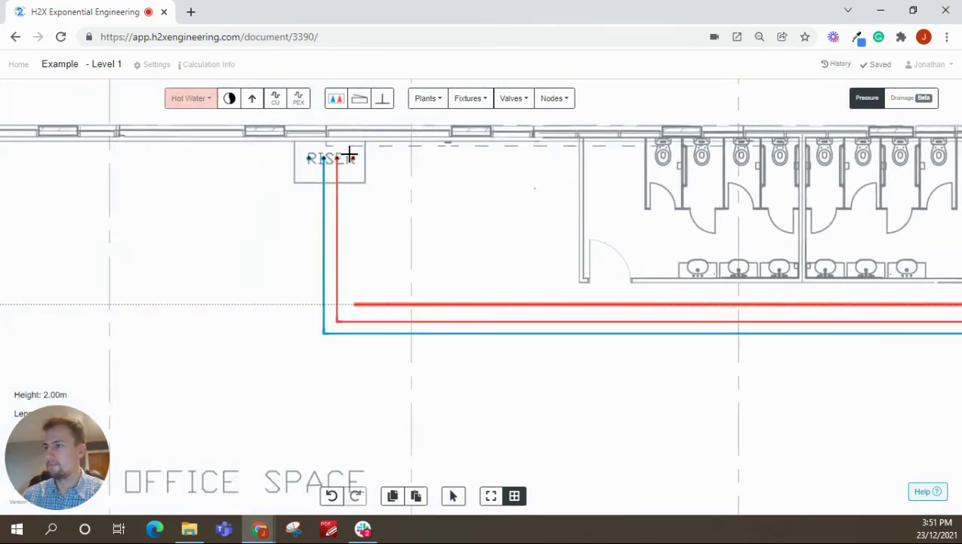
{"action": "left_click", "coordinate": [350, 303]}
{"action": "left_click", "coordinate": [353, 158]}
{"action": "scroll", "coordinate": [436, 221], "scroll_direction": "down", "scroll_amount": 3}
{"action": "left_click", "coordinate": [580, 323]}
{"action": "scroll", "coordinate": [644, 262], "scroll_direction": "up", "scroll_amount": 3}
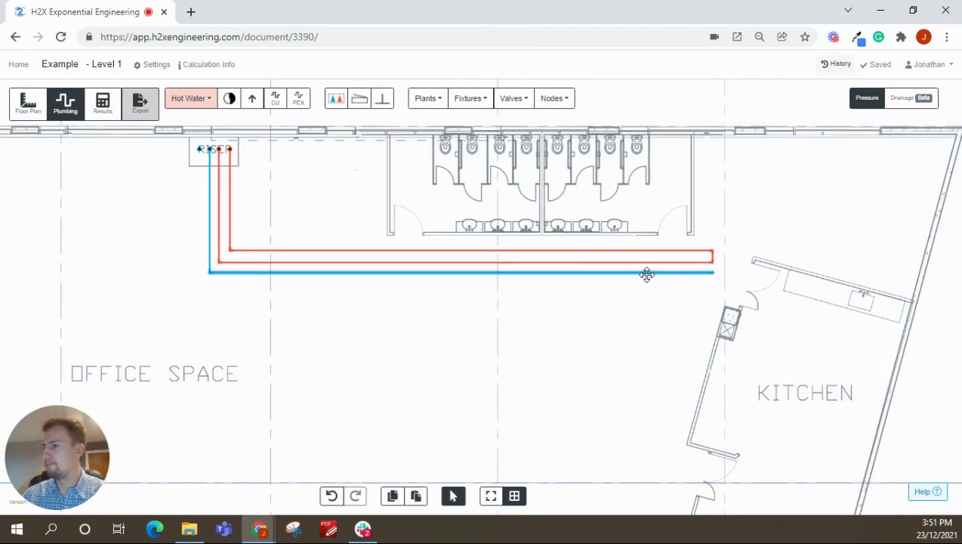
{"action": "left_click", "coordinate": [647, 273]}
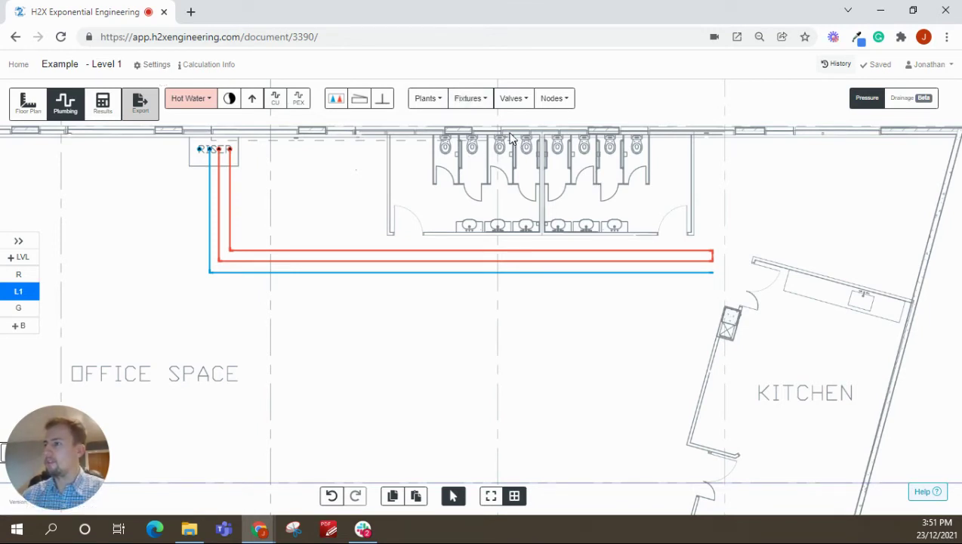
Step: Create a Bathroom fixture group containing 3 basins and 4 WCs
{"action": "left_click", "coordinate": [157, 68]}
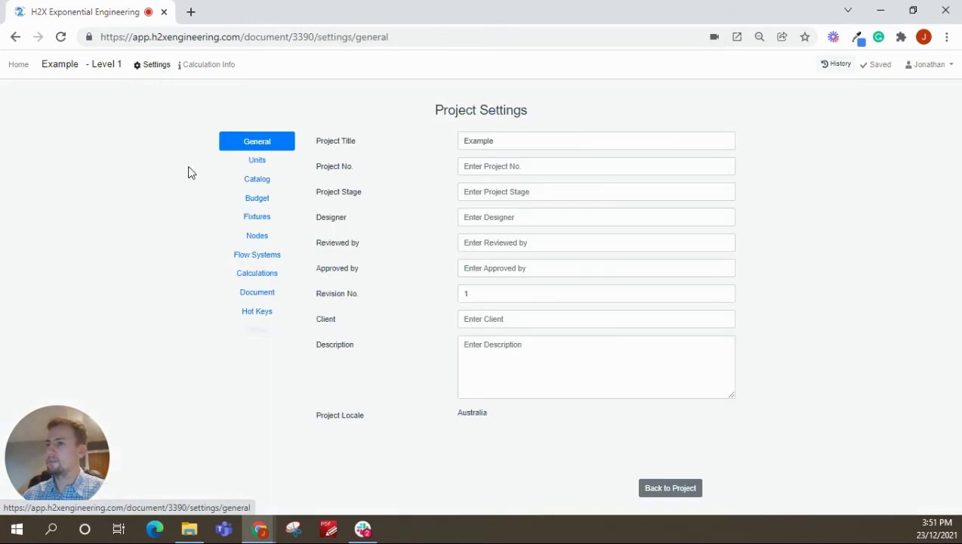
{"action": "left_click", "coordinate": [257, 236]}
{"action": "left_click", "coordinate": [542, 225]}
{"action": "left_click", "coordinate": [494, 81]}
{"action": "left_click", "coordinate": [466, 136]}
{"action": "left_click", "coordinate": [461, 106]}
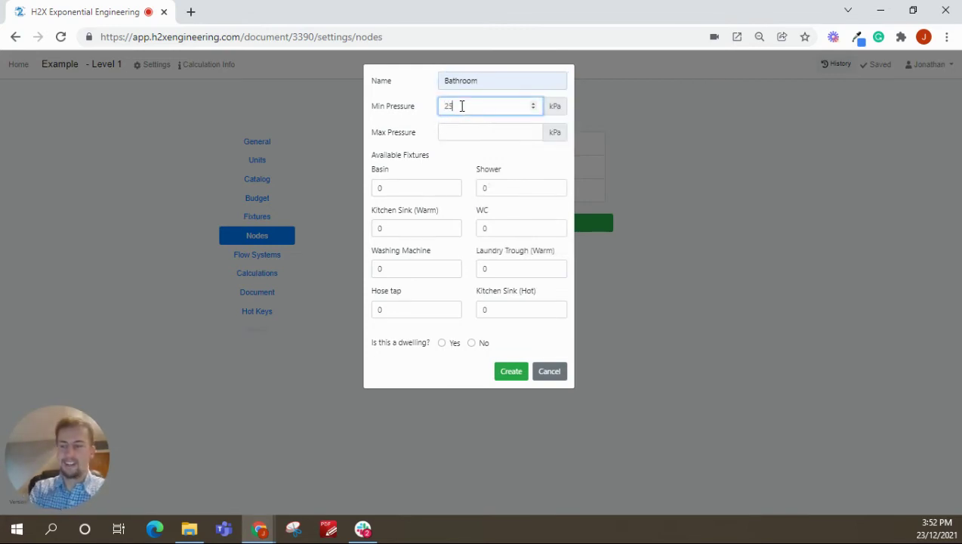
{"action": "key", "text": "Tab"}
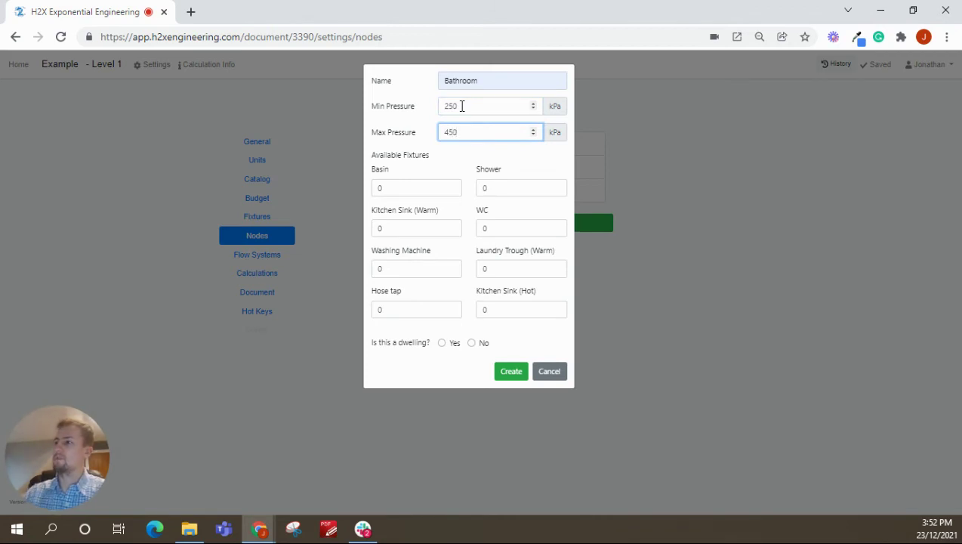
{"action": "left_click", "coordinate": [449, 157]}
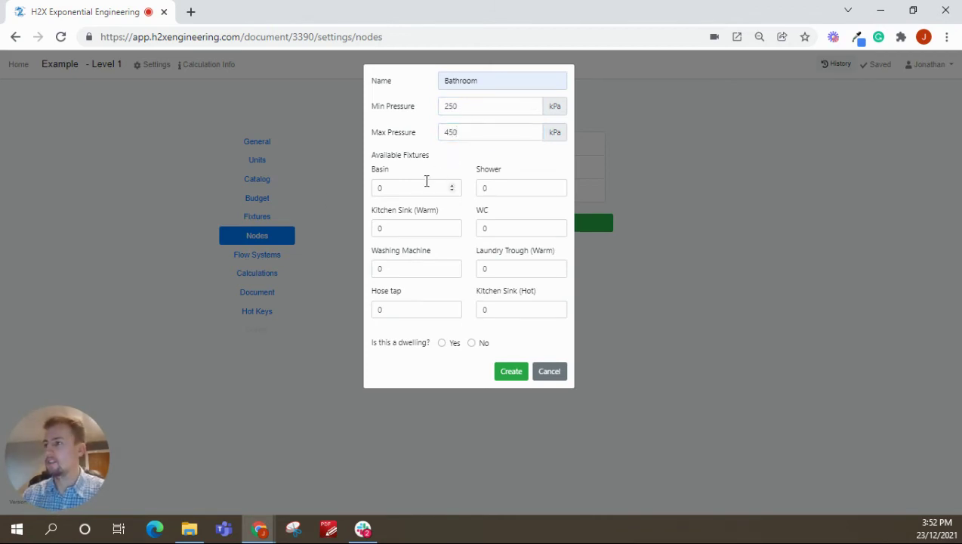
{"action": "left_click", "coordinate": [379, 186]}
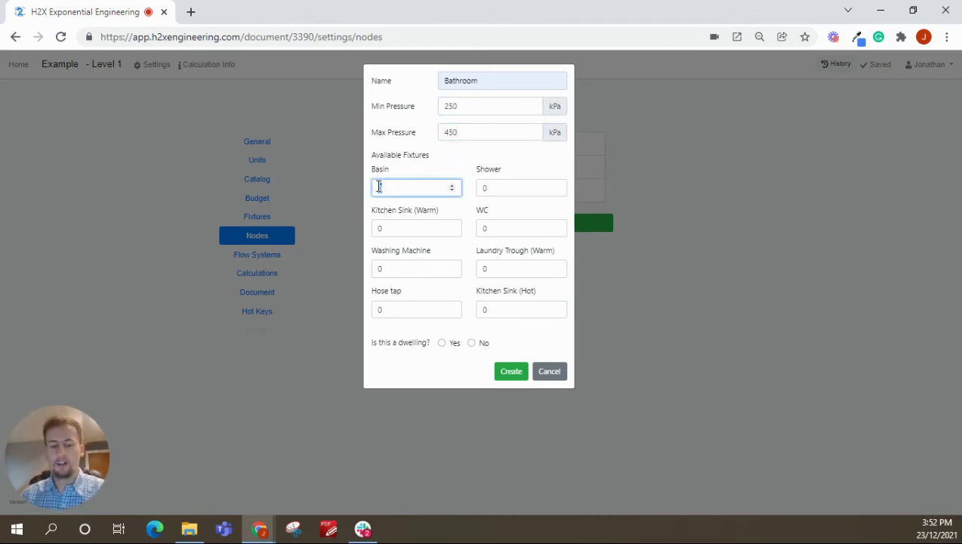
{"action": "left_click_drag", "start_coordinate": [392, 188], "coordinate": [371, 195]}
{"action": "type", "text": "3"}
{"action": "left_click", "coordinate": [486, 229]}
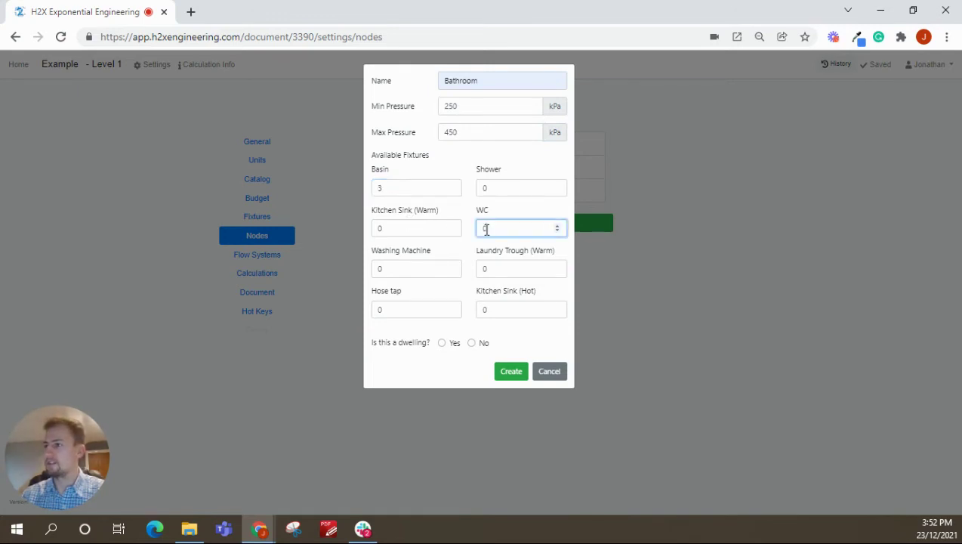
{"action": "left_click", "coordinate": [512, 372]}
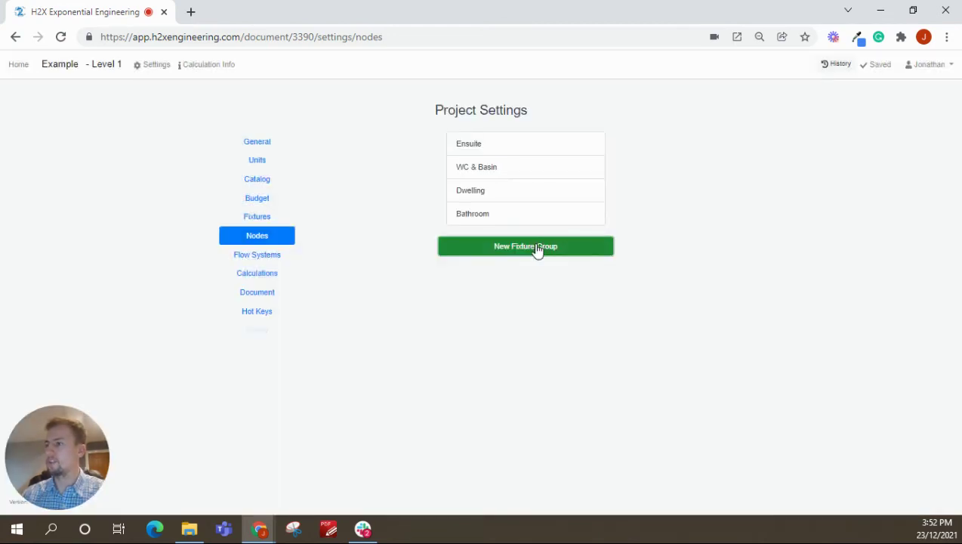
Step: Add a Sink fixture group with a 250–450 kPa pressure range
{"action": "left_click", "coordinate": [537, 246]}
{"action": "left_click", "coordinate": [485, 78]}
{"action": "left_click", "coordinate": [466, 110]}
{"action": "left_click", "coordinate": [469, 111]}
{"action": "type", "text": "250"}
{"action": "left_click", "coordinate": [470, 132]}
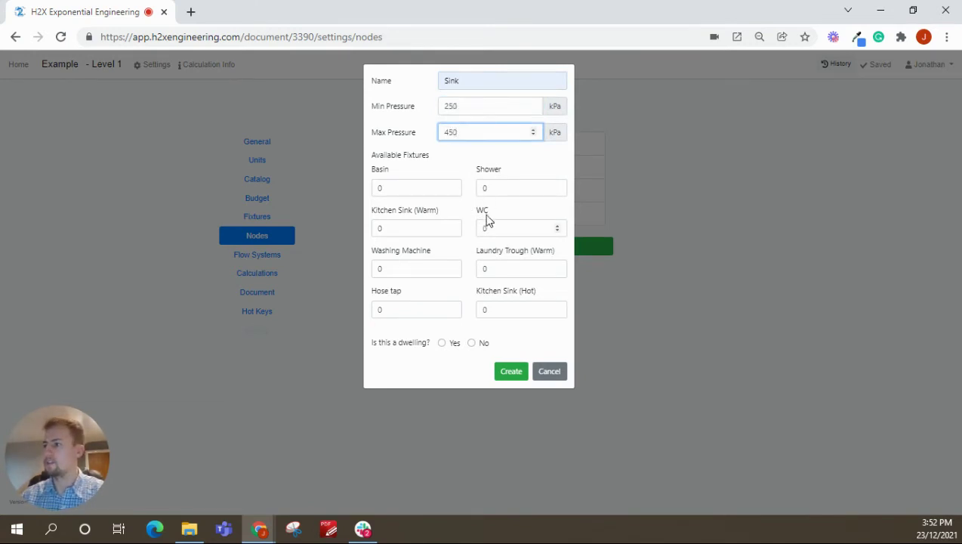
{"action": "double_click", "coordinate": [485, 314]}
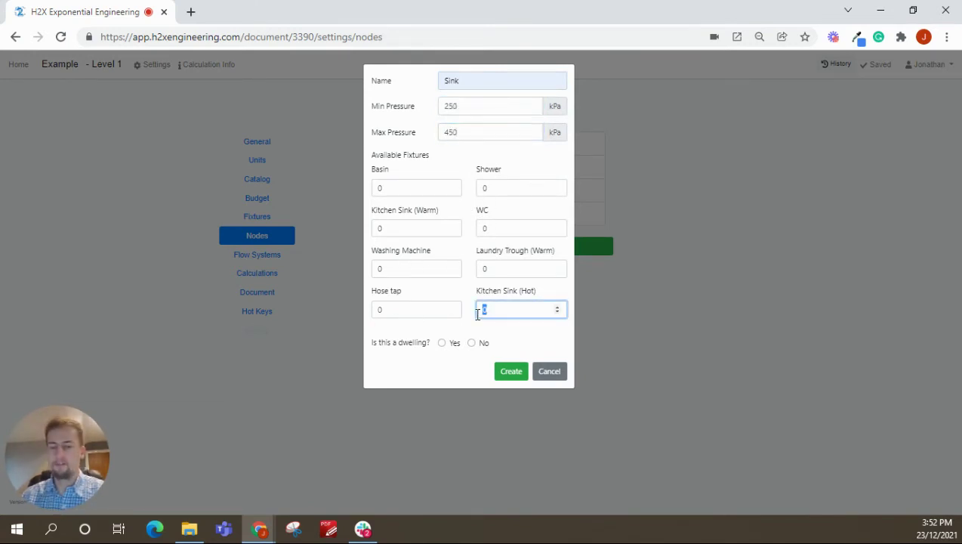
{"action": "left_click", "coordinate": [511, 371]}
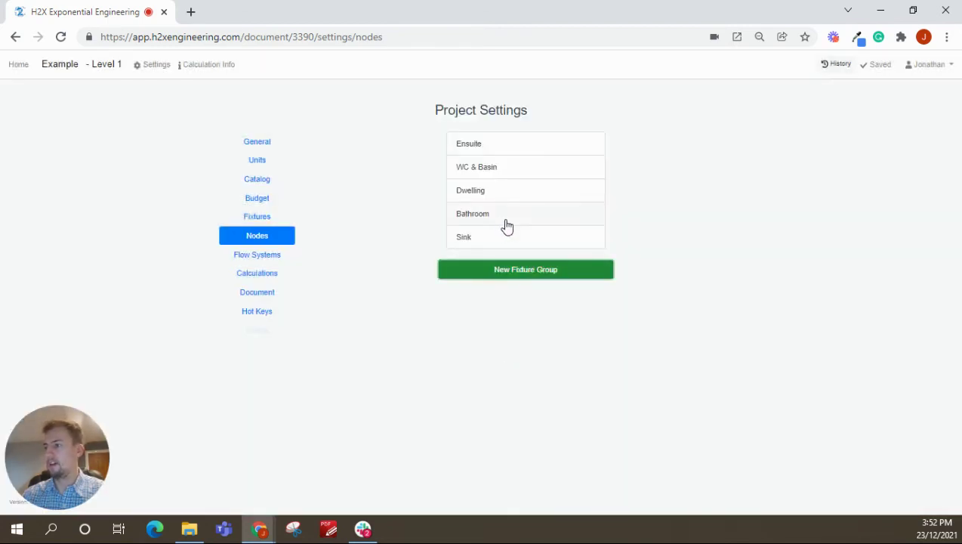
Step: Place Bathroom nodes on the left and right Level 1 toilet blocks
{"action": "left_click", "coordinate": [86, 68]}
{"action": "left_click", "coordinate": [563, 100]}
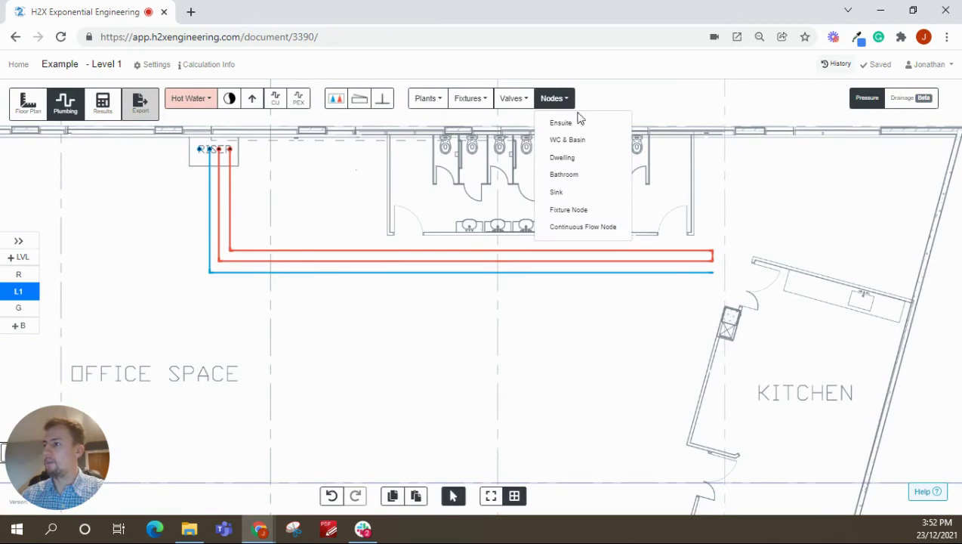
{"action": "left_click", "coordinate": [579, 175]}
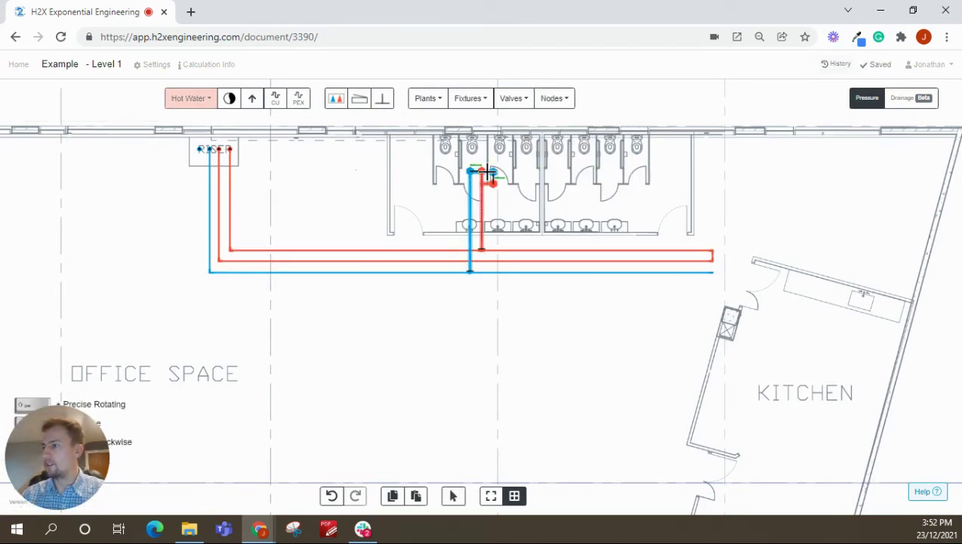
{"action": "left_click", "coordinate": [485, 170]}
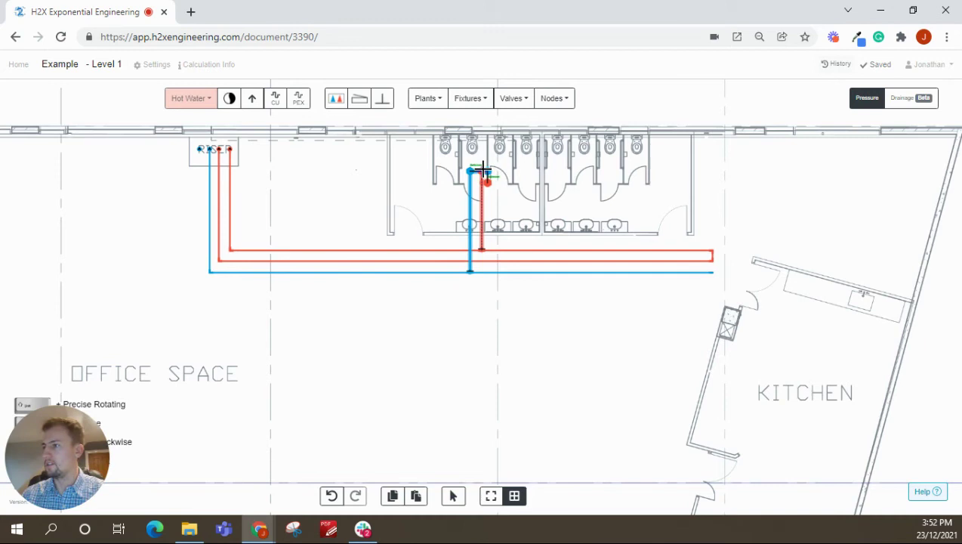
{"action": "left_click", "coordinate": [598, 166]}
{"action": "key", "text": "Escape"}
{"action": "scroll", "coordinate": [605, 173], "scroll_direction": "up", "scroll_amount": 1}
{"action": "left_click", "coordinate": [604, 173]}
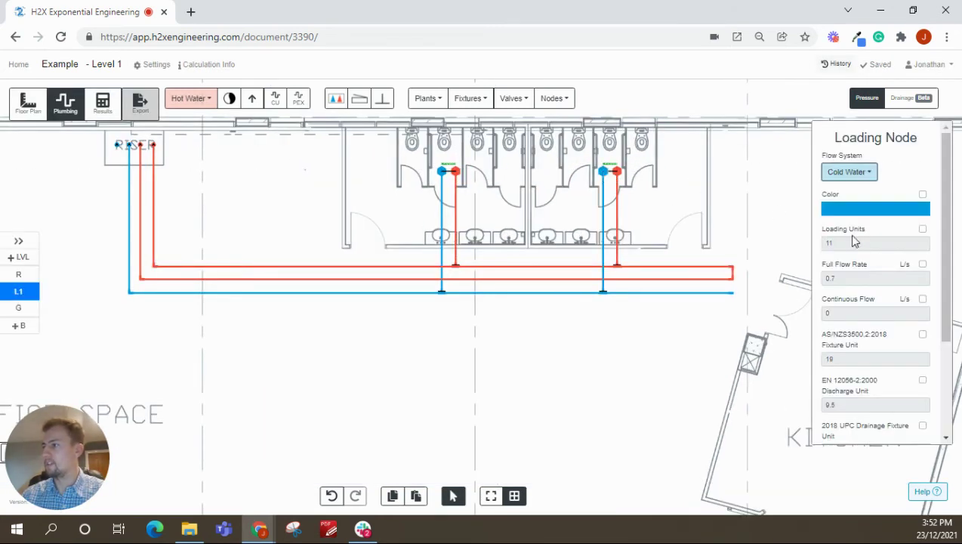
{"action": "left_click", "coordinate": [682, 213]}
Step: Place a Sink node on the kitchen bench and adjust its position
{"action": "left_click_drag", "start_coordinate": [690, 209], "coordinate": [484, 147]}
{"action": "left_click", "coordinate": [553, 98]}
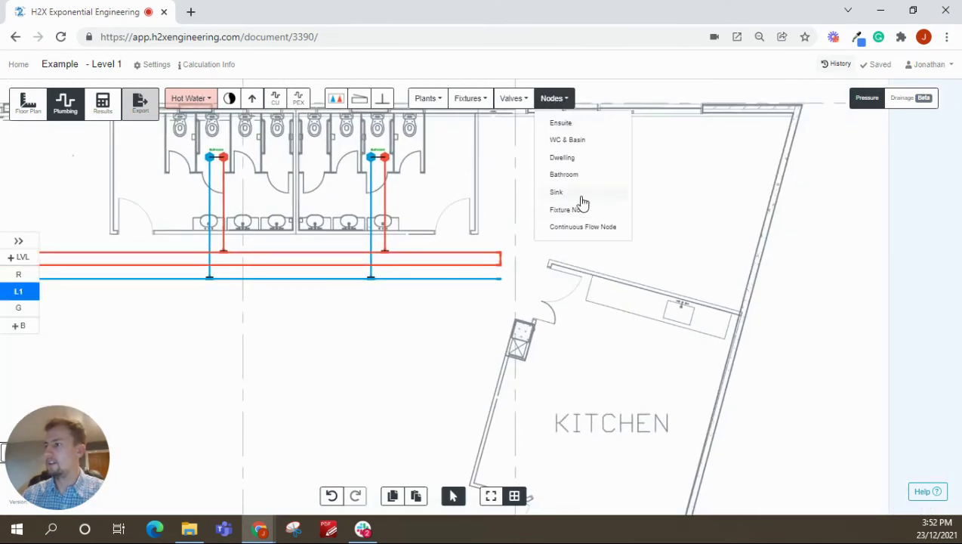
{"action": "left_click", "coordinate": [581, 195]}
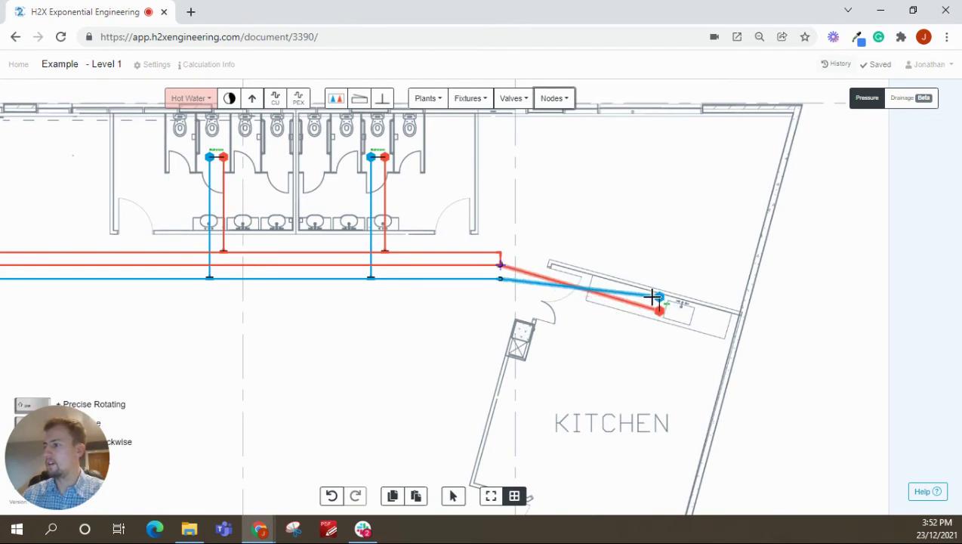
{"action": "left_click", "coordinate": [654, 298]}
{"action": "scroll", "coordinate": [655, 296], "scroll_direction": "up", "scroll_amount": 3}
{"action": "left_click_drag", "start_coordinate": [657, 294], "coordinate": [664, 326]}
{"action": "left_click", "coordinate": [654, 341]}
{"action": "left_click", "coordinate": [642, 346]}
{"action": "scroll", "coordinate": [625, 348], "scroll_direction": "down", "scroll_amount": 5}
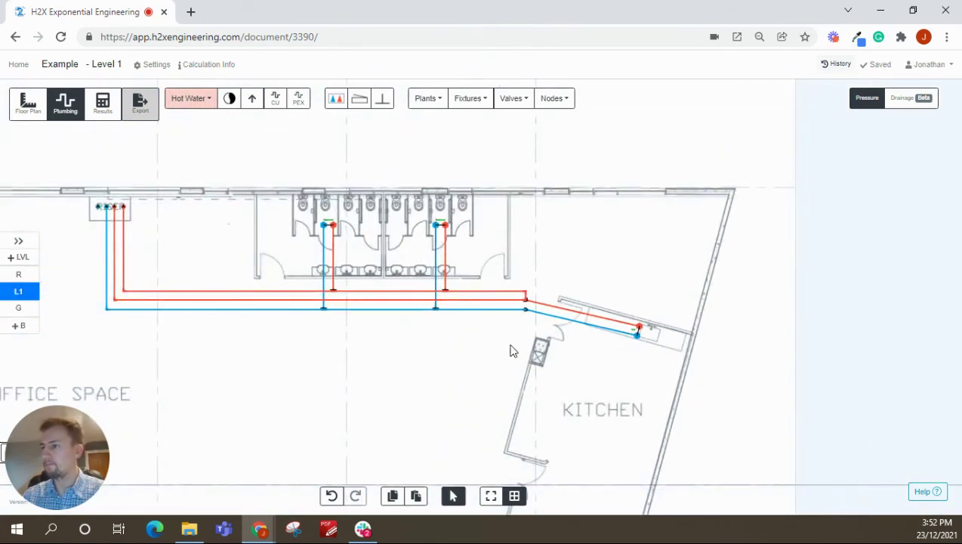
{"action": "left_click_drag", "start_coordinate": [278, 214], "coordinate": [344, 211]}
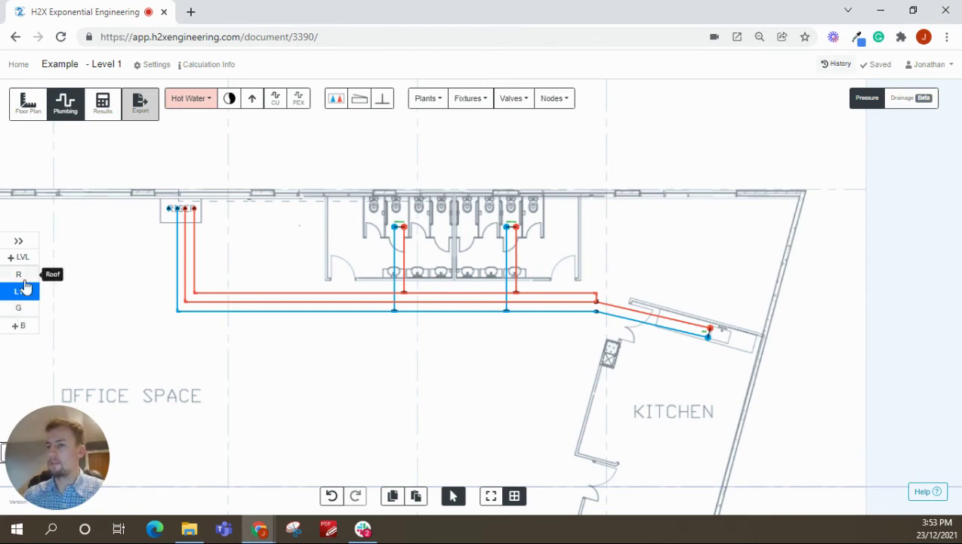
Step: On the Roof, draw copper cold-water pipes into the cooling towers and MECH. AHU
{"action": "left_click", "coordinate": [18, 275]}
{"action": "left_click_drag", "start_coordinate": [183, 293], "coordinate": [416, 273]}
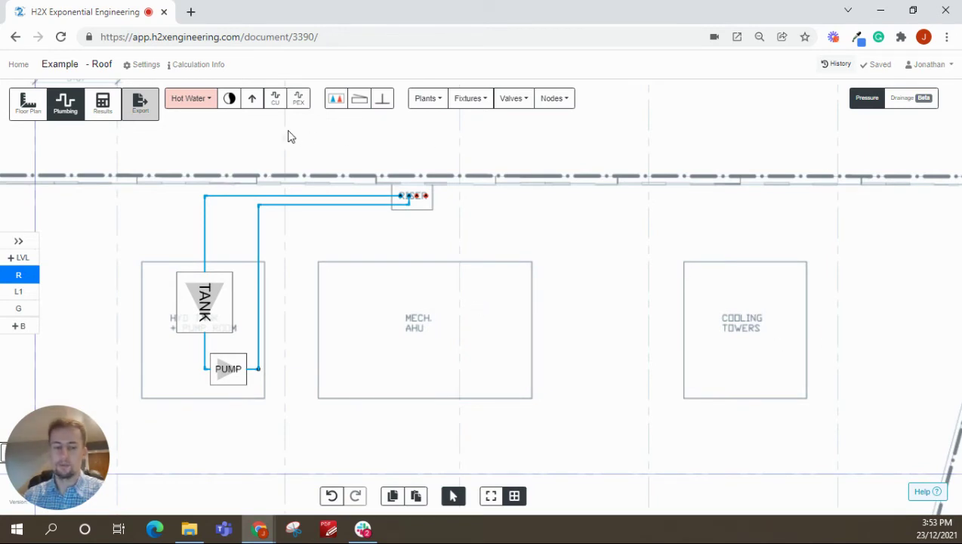
{"action": "left_click", "coordinate": [277, 98]}
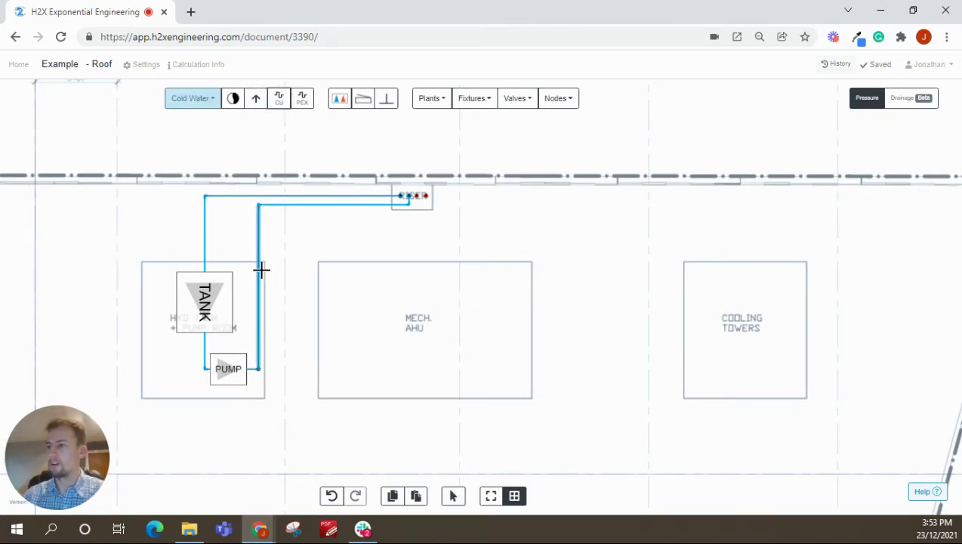
{"action": "left_click", "coordinate": [261, 269]}
{"action": "scroll", "coordinate": [692, 270], "scroll_direction": "up", "scroll_amount": 3}
{"action": "left_click", "coordinate": [690, 270]}
{"action": "left_click", "coordinate": [690, 332]}
{"action": "left_click", "coordinate": [408, 269]}
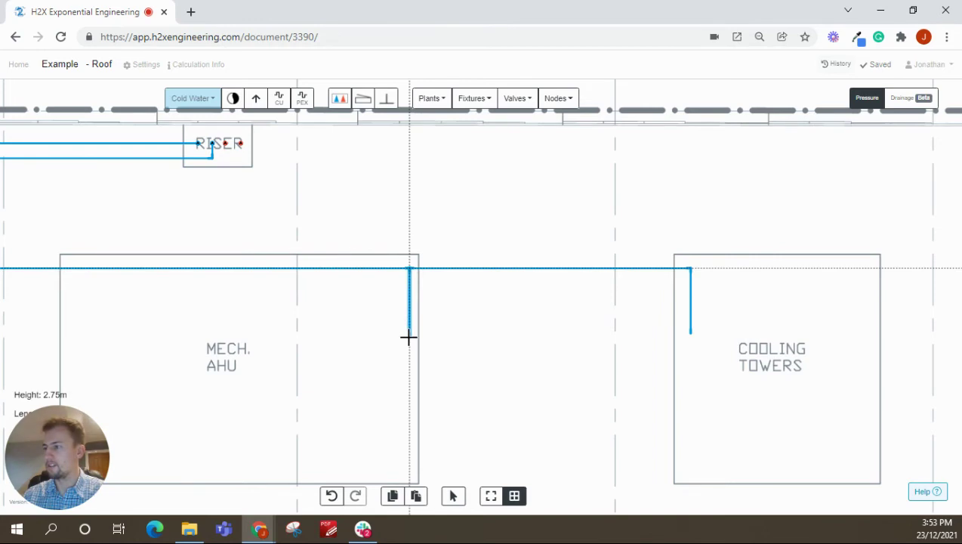
{"action": "left_click", "coordinate": [409, 338]}
{"action": "key", "text": "Escape"}
{"action": "left_click_drag", "start_coordinate": [639, 341], "coordinate": [493, 337]}
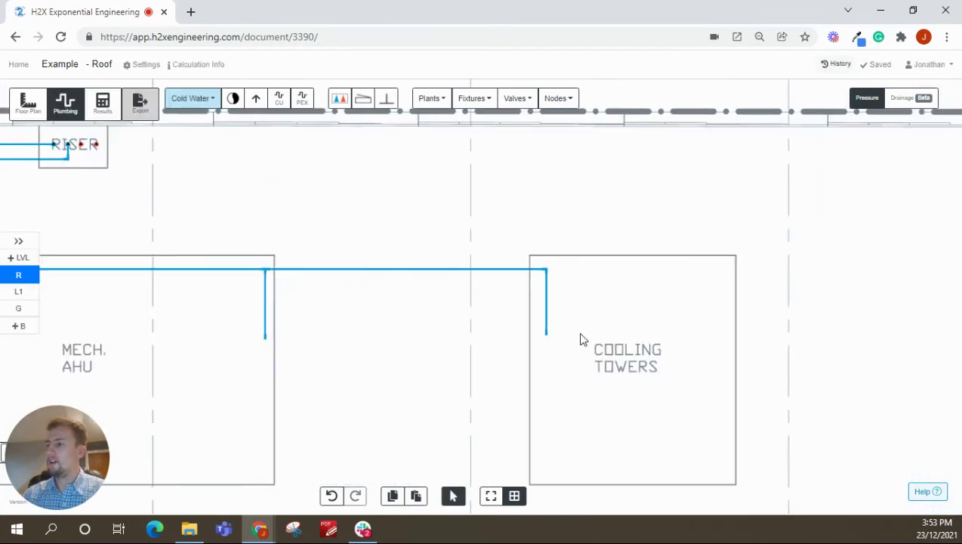
Step: Add a continuous flow node named 'Cooling Tower' at the cooling tower pipe end
{"action": "left_click", "coordinate": [559, 100]}
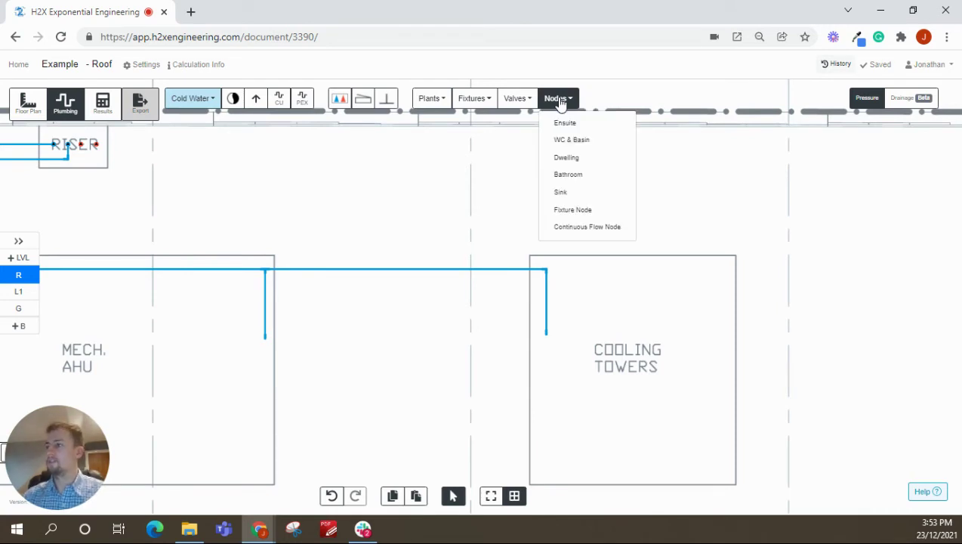
{"action": "left_click", "coordinate": [617, 228]}
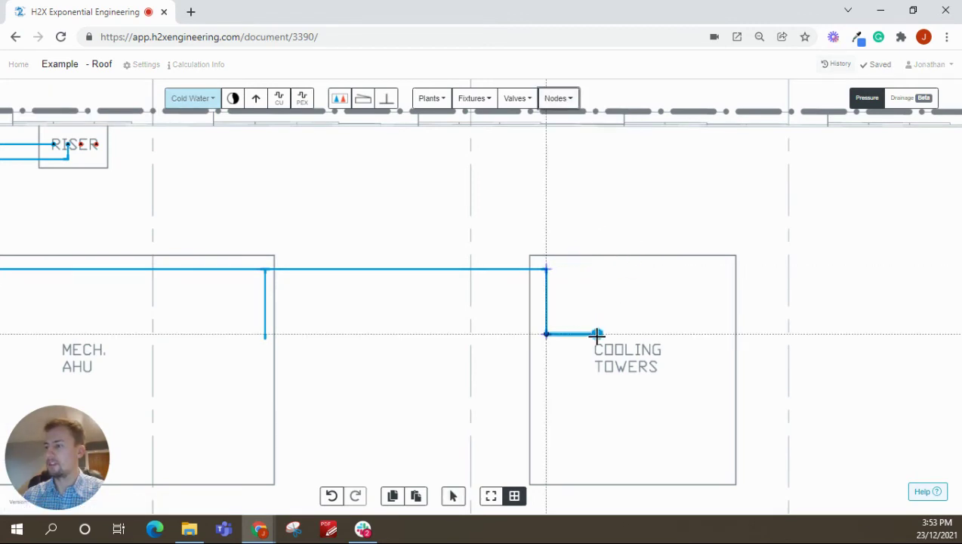
{"action": "left_click", "coordinate": [573, 333]}
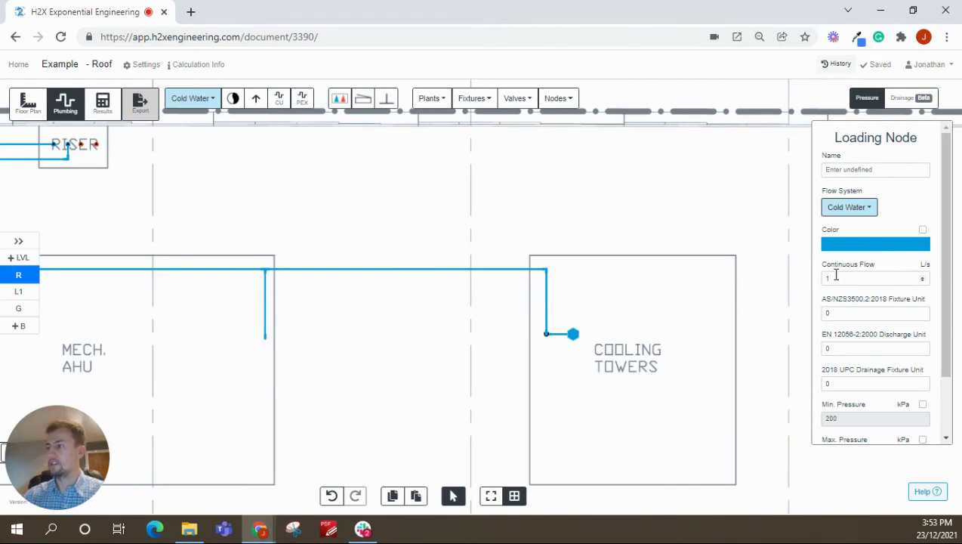
{"action": "left_click", "coordinate": [876, 170]}
{"action": "type", "text": "Cooling Tower"}
{"action": "left_click", "coordinate": [838, 297]}
{"action": "left_click", "coordinate": [707, 335]}
{"action": "left_click_drag", "start_coordinate": [317, 366], "coordinate": [555, 303]}
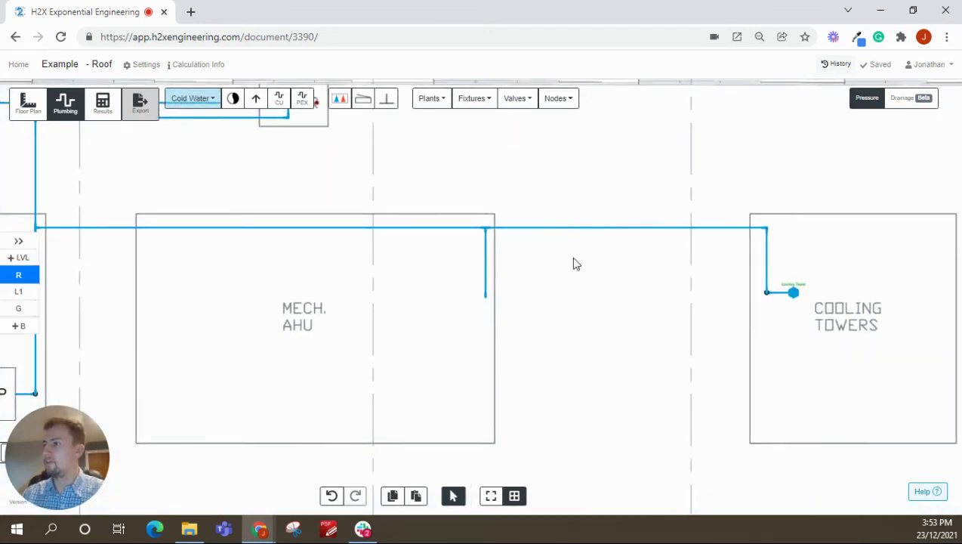
Step: Place a fixture node named 'AHU' with 10 loading units at the AHU pipe end
{"action": "left_click", "coordinate": [565, 107]}
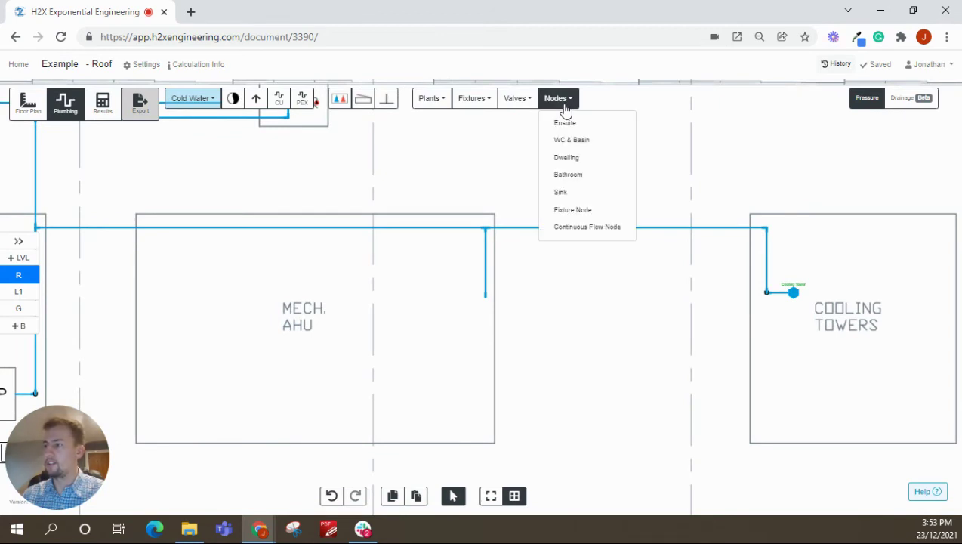
{"action": "left_click", "coordinate": [578, 214]}
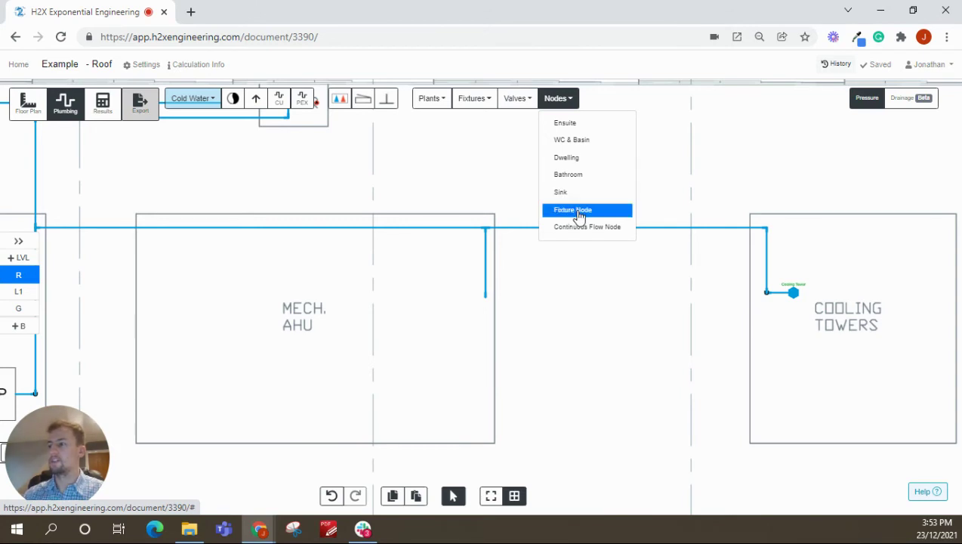
{"action": "left_click", "coordinate": [462, 297]}
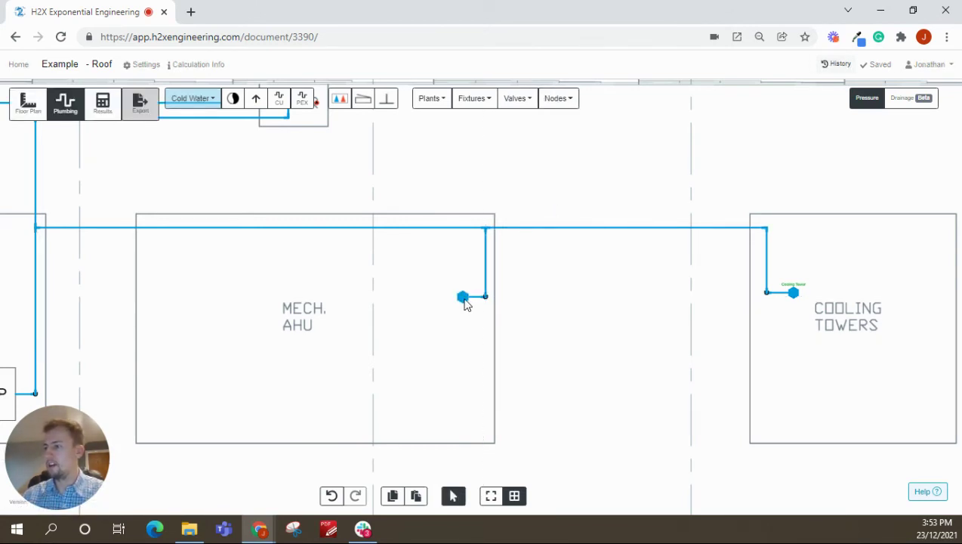
{"action": "left_click", "coordinate": [848, 168]}
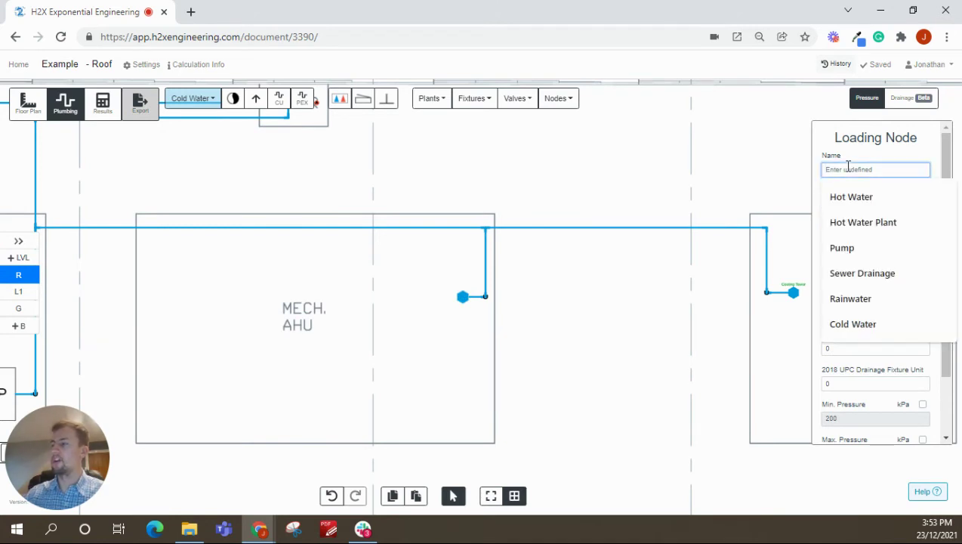
{"action": "type", "text": "AHU"}
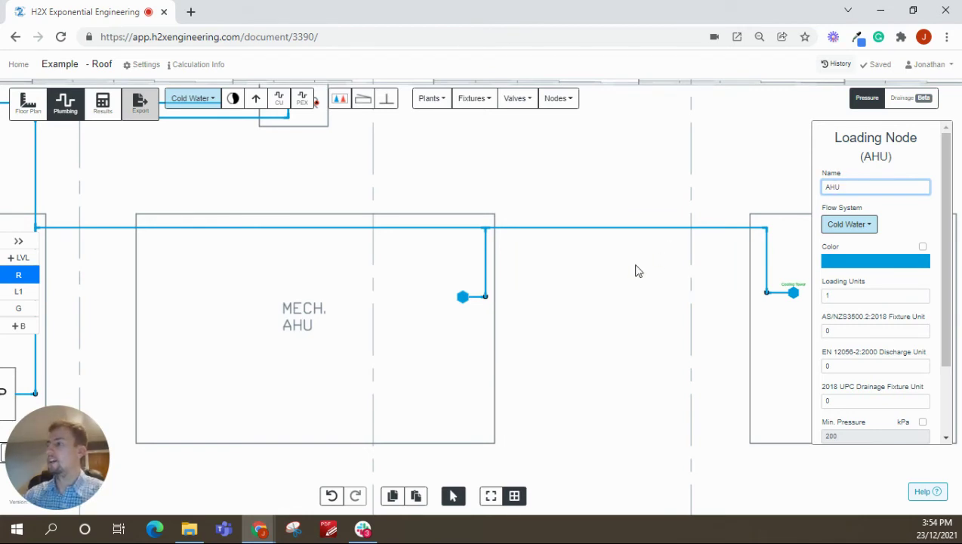
{"action": "left_click", "coordinate": [853, 296]}
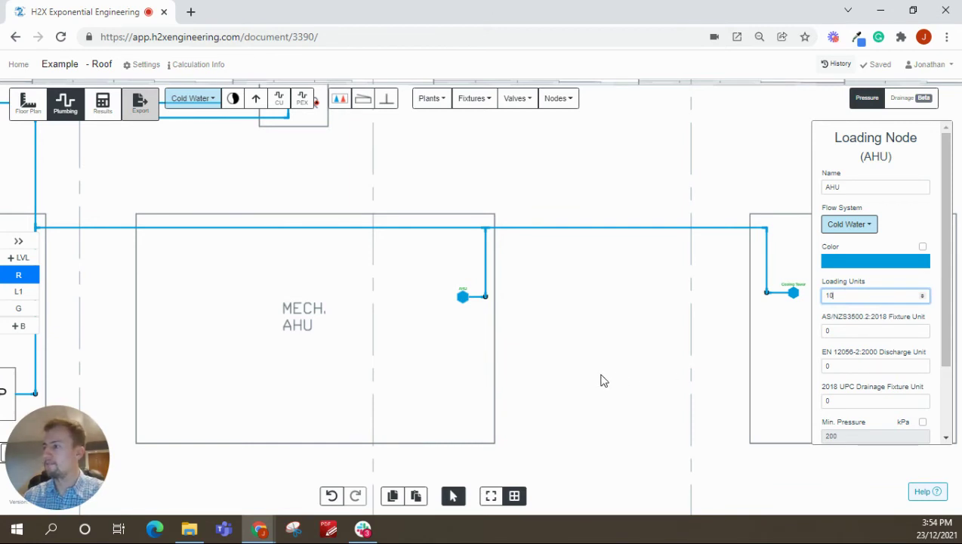
{"action": "left_click", "coordinate": [543, 377]}
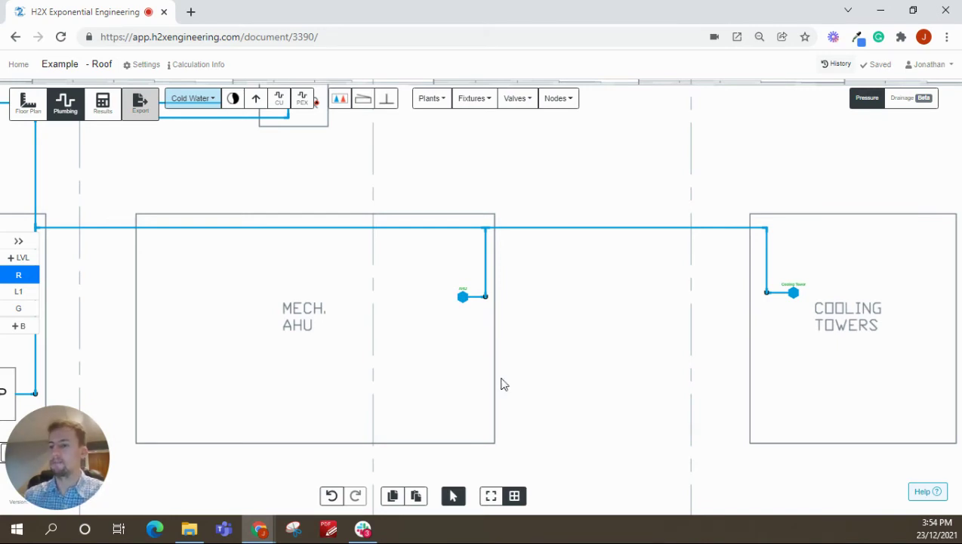
{"action": "left_click_drag", "start_coordinate": [283, 333], "coordinate": [375, 311]}
{"action": "scroll", "coordinate": [381, 313], "scroll_direction": "down", "scroll_amount": 3}
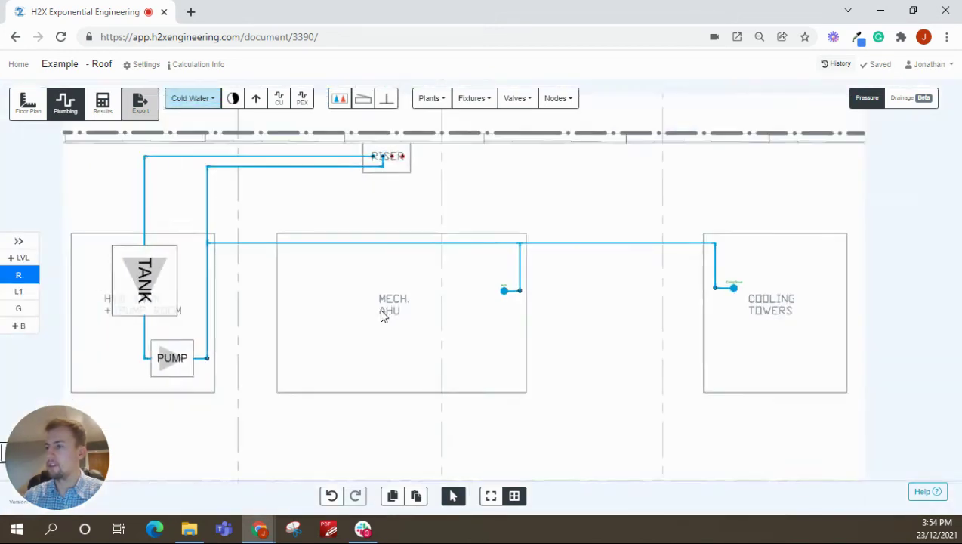
Step: On the Ground Floor, place a warm-and-cold TMV on the mains below the toilets
{"action": "left_click", "coordinate": [23, 293]}
{"action": "left_click", "coordinate": [27, 309]}
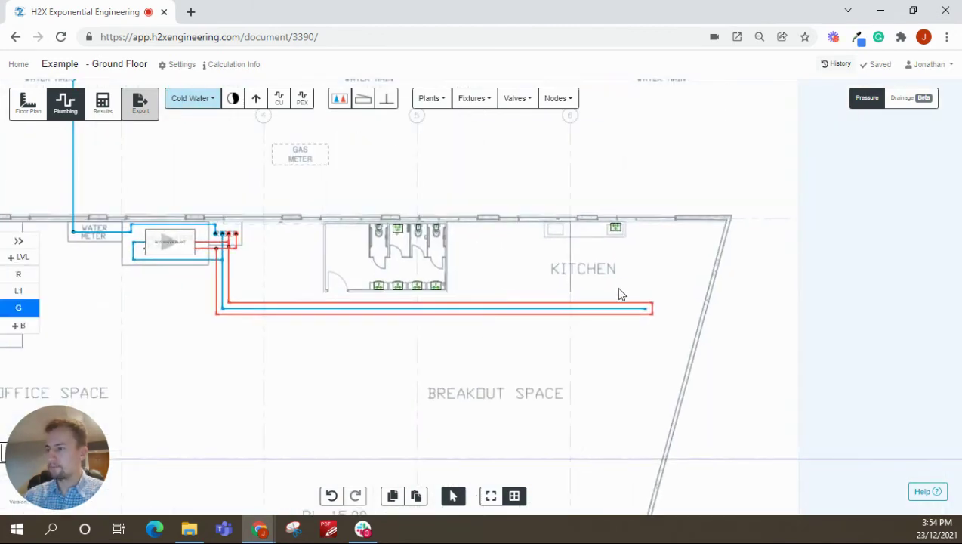
{"action": "scroll", "coordinate": [386, 300], "scroll_direction": "up", "scroll_amount": 3}
{"action": "left_click_drag", "start_coordinate": [351, 219], "coordinate": [368, 225]}
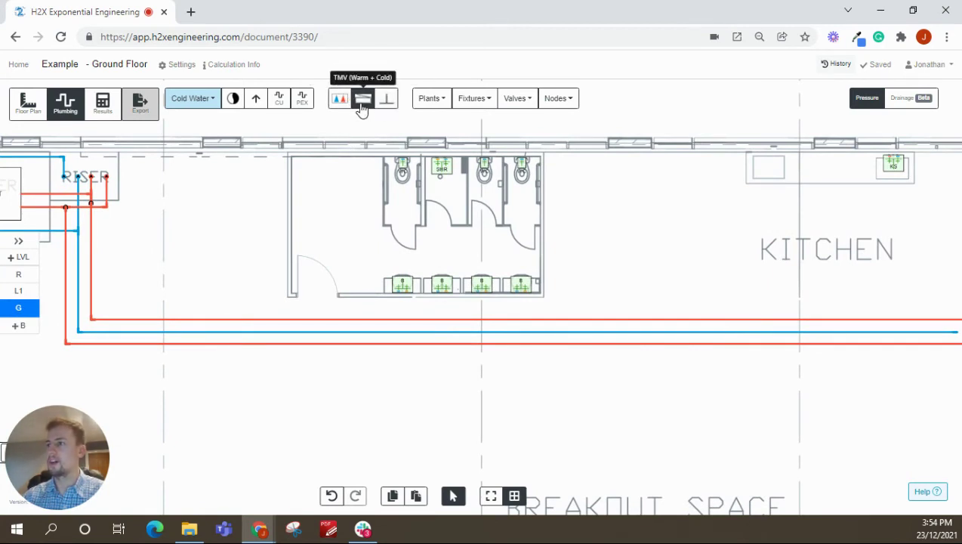
{"action": "left_click", "coordinate": [362, 105]}
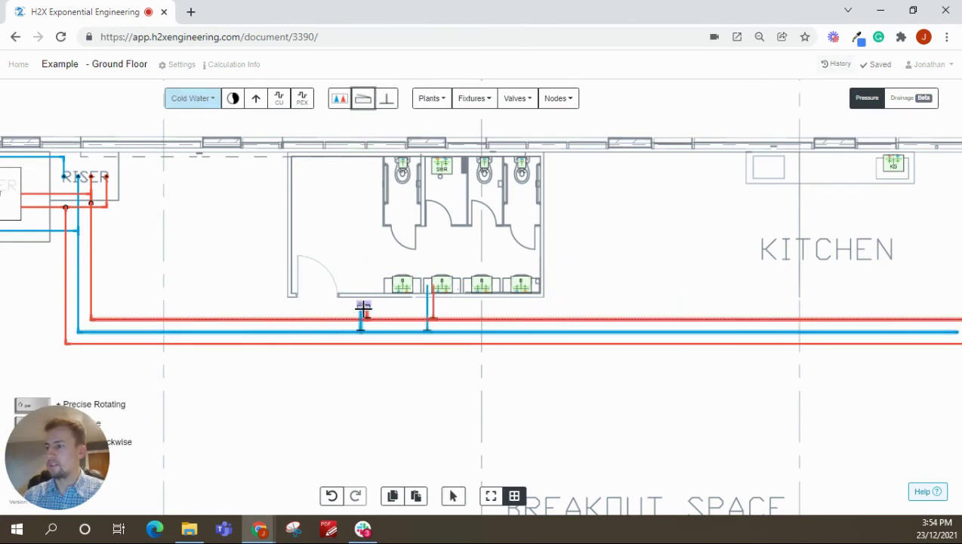
{"action": "scroll", "coordinate": [363, 306], "scroll_direction": "up", "scroll_amount": 3}
{"action": "left_click", "coordinate": [386, 290]}
{"action": "scroll", "coordinate": [338, 249], "scroll_direction": "down", "scroll_amount": 2}
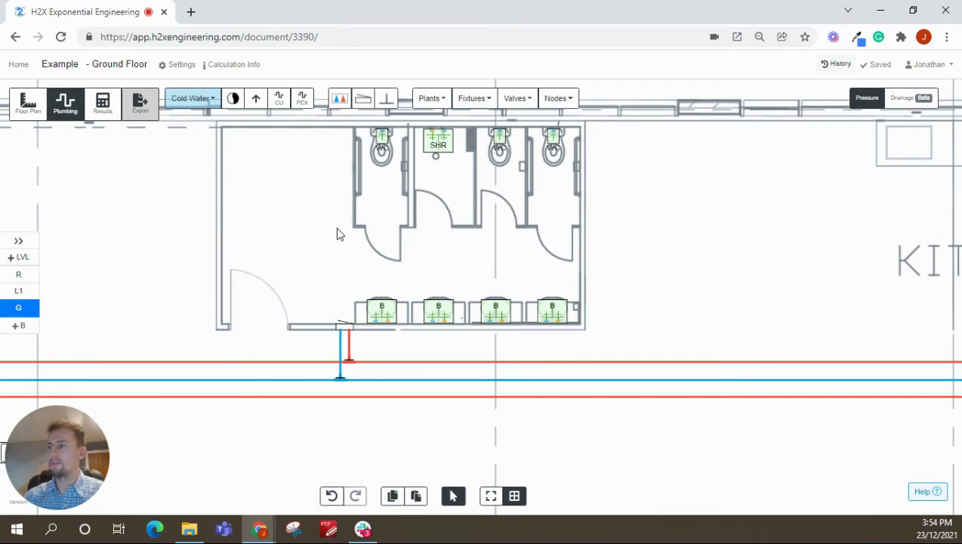
Step: Box-select all toilet block fixtures together with the mixing valve
{"action": "left_click_drag", "start_coordinate": [350, 234], "coordinate": [309, 245]}
{"action": "scroll", "coordinate": [309, 246], "scroll_direction": "down", "scroll_amount": 2}
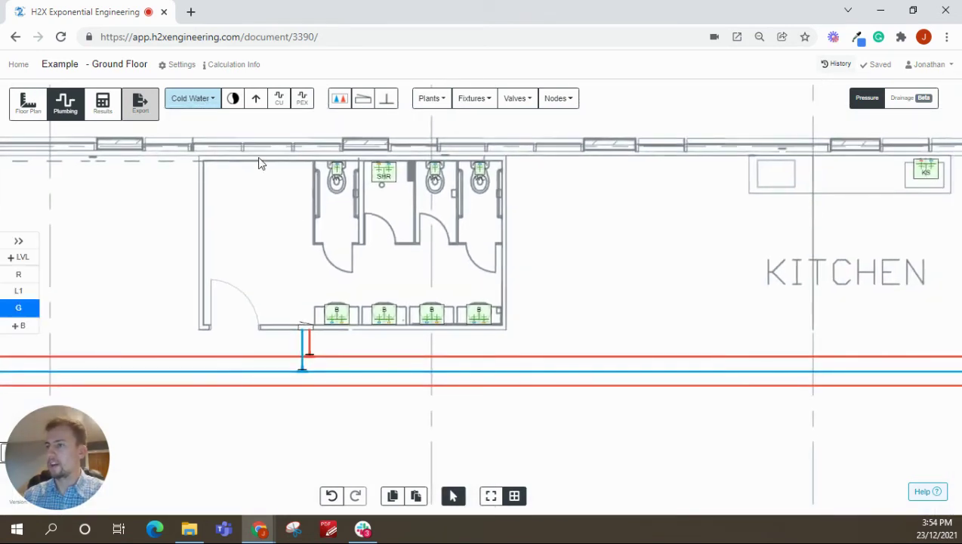
{"action": "left_click_drag", "start_coordinate": [258, 162], "coordinate": [506, 344]}
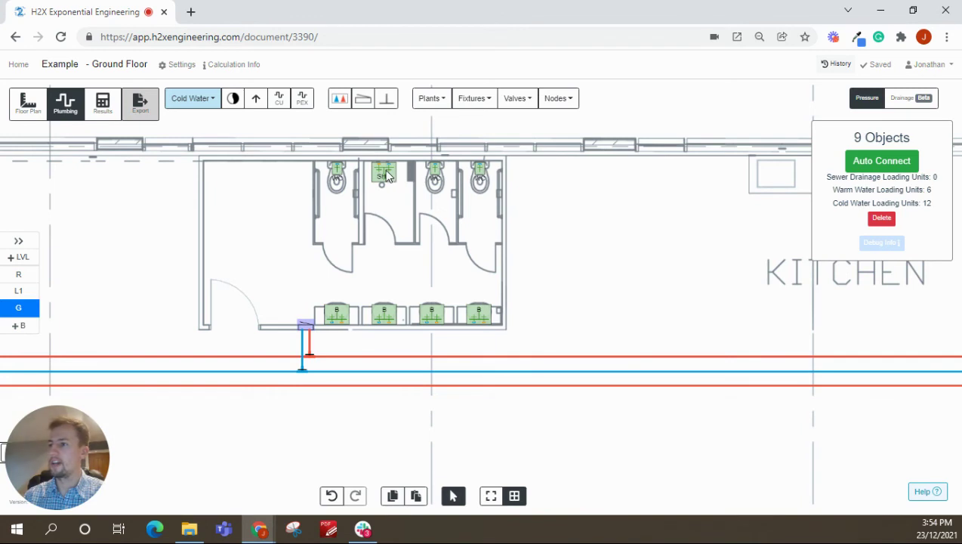
Step: Auto Connect the selected toilet fixtures to the mixing valve and review the WC row
{"action": "left_click", "coordinate": [873, 160]}
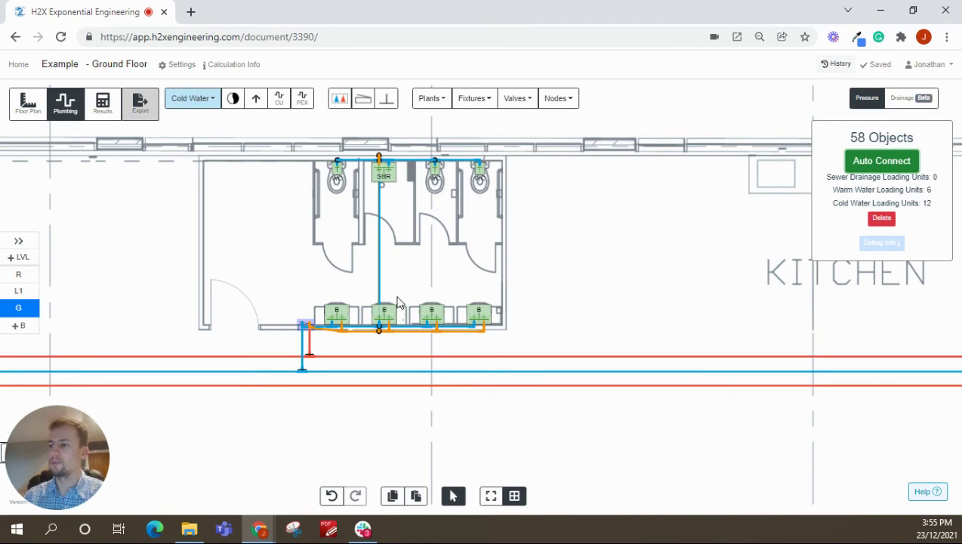
{"action": "key", "text": "Escape"}
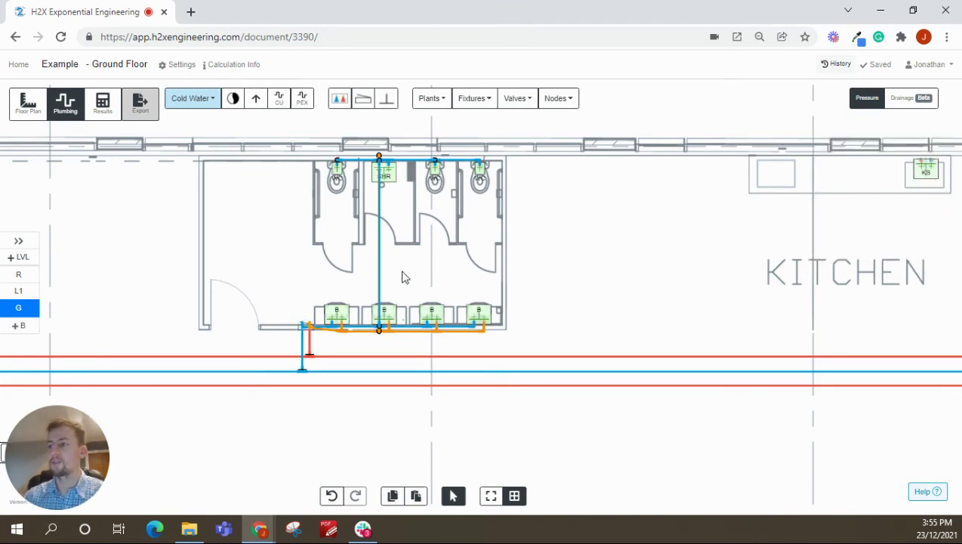
{"action": "scroll", "coordinate": [240, 333], "scroll_direction": "up", "scroll_amount": 1}
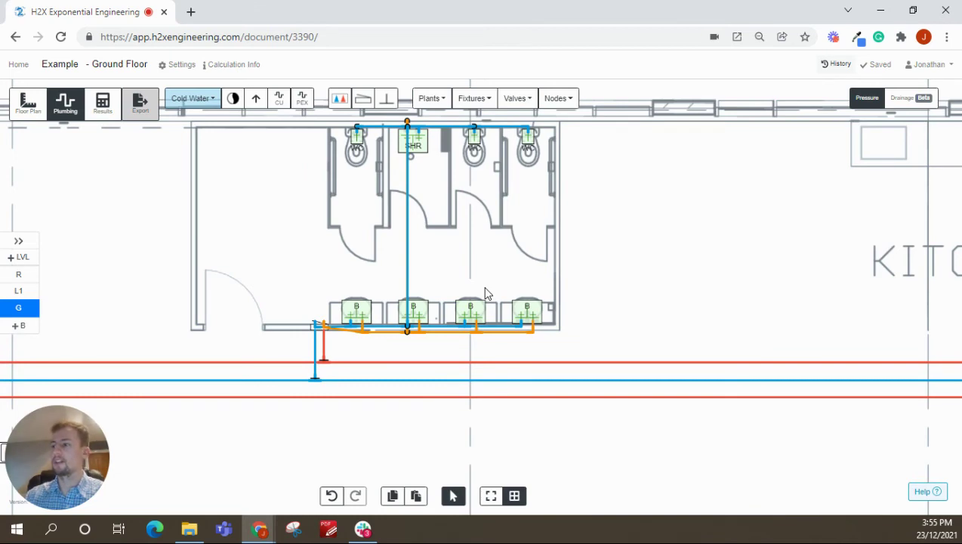
{"action": "scroll", "coordinate": [405, 336], "scroll_direction": "up", "scroll_amount": 2}
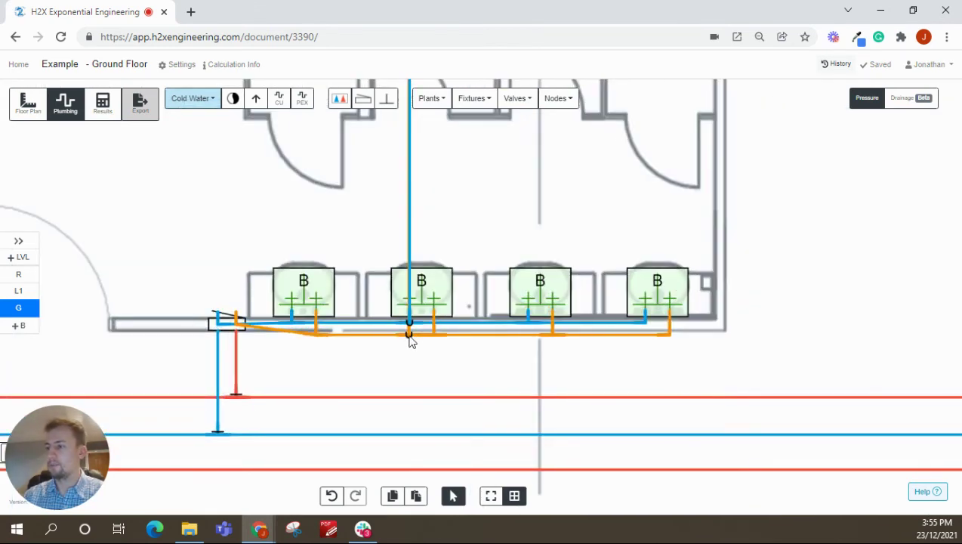
{"action": "scroll", "coordinate": [408, 340], "scroll_direction": "down", "scroll_amount": 1}
{"action": "left_click_drag", "start_coordinate": [509, 204], "coordinate": [509, 280]}
{"action": "scroll", "coordinate": [509, 279], "scroll_direction": "down", "scroll_amount": 1}
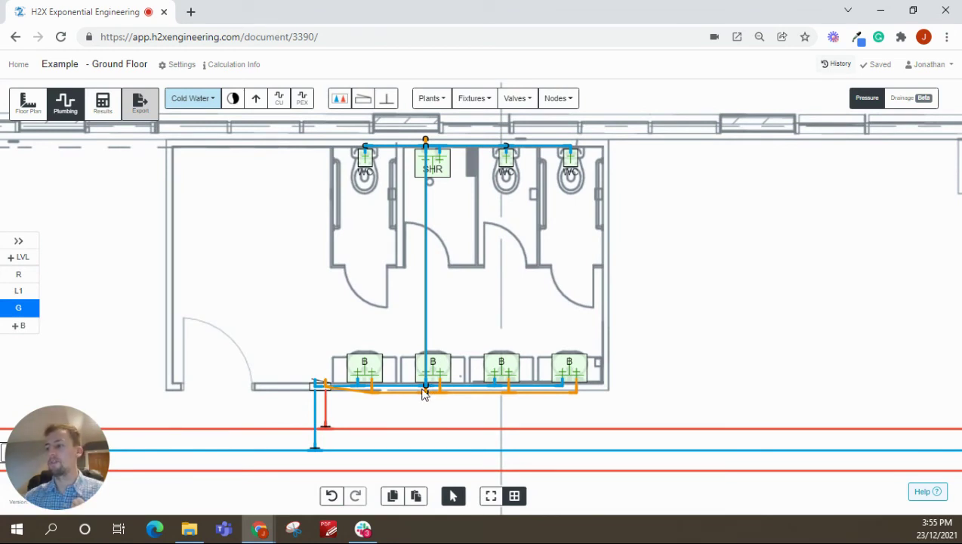
{"action": "scroll", "coordinate": [633, 296], "scroll_direction": "down", "scroll_amount": 1}
{"action": "scroll", "coordinate": [695, 299], "scroll_direction": "down", "scroll_amount": 1}
Step: Inspect the properties of the new cold water pipes
{"action": "left_click_drag", "start_coordinate": [456, 337], "coordinate": [327, 337]}
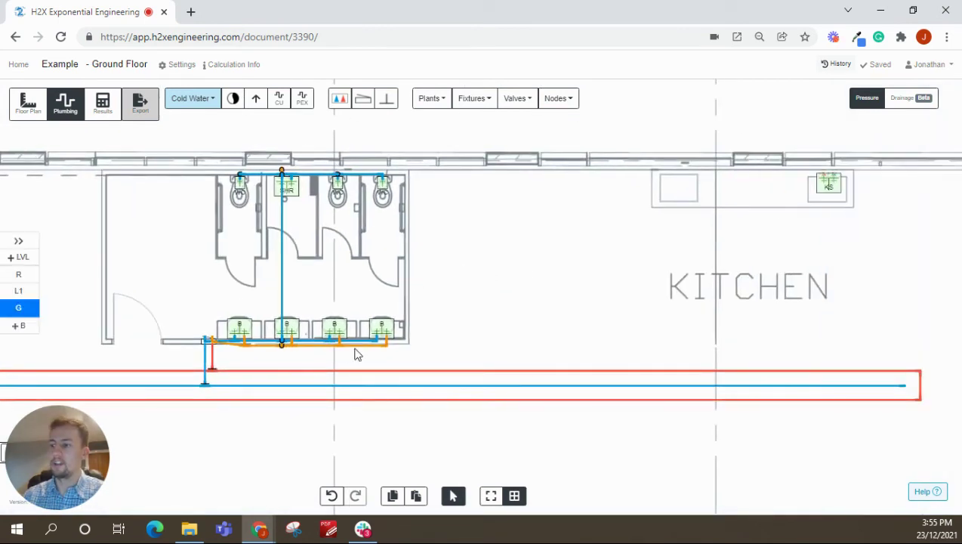
{"action": "left_click", "coordinate": [356, 341]}
{"action": "left_click", "coordinate": [283, 308]}
{"action": "left_click", "coordinate": [401, 280]}
{"action": "left_click_drag", "start_coordinate": [597, 249], "coordinate": [445, 254]}
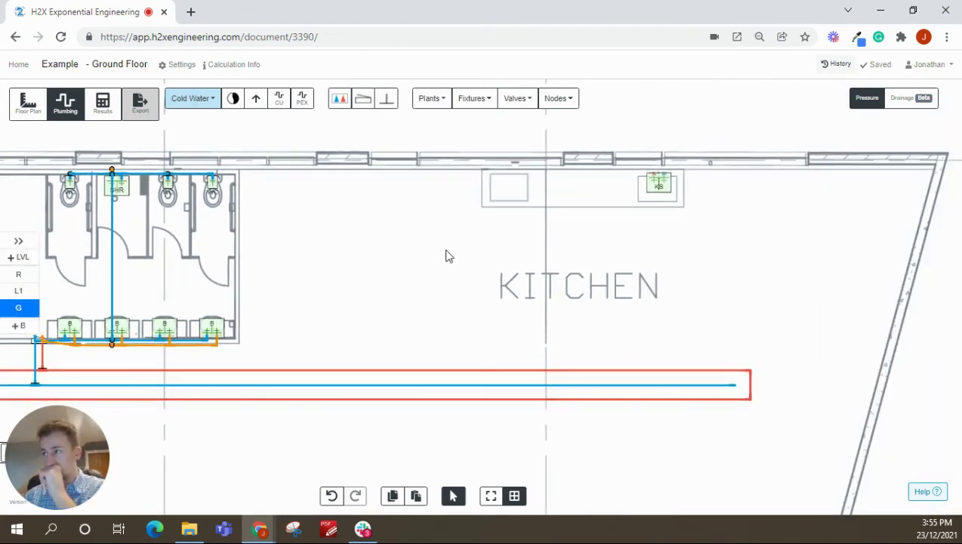
Step: Auto Connect the kitchen sink to the hot and cold mains
{"action": "left_click", "coordinate": [662, 193]}
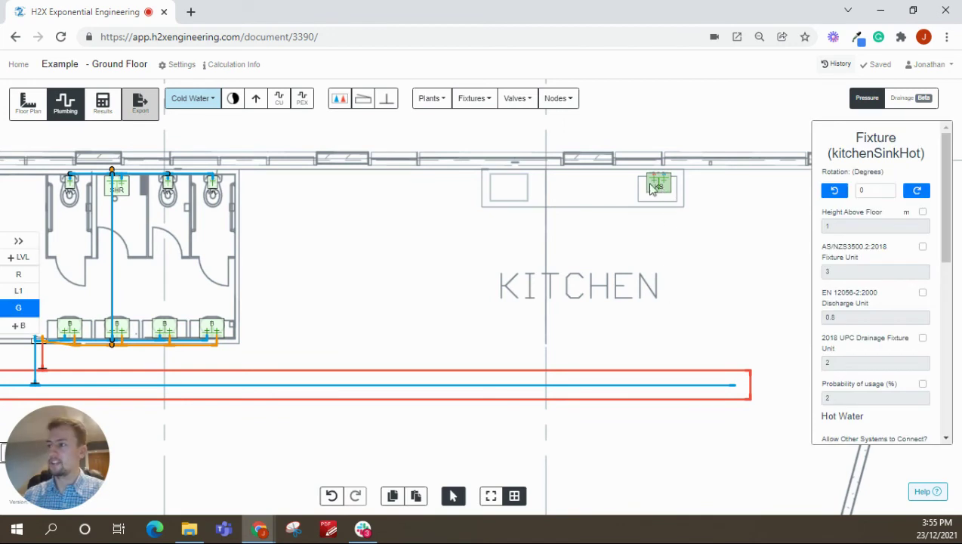
{"action": "left_click", "coordinate": [667, 376], "text": "shift"}
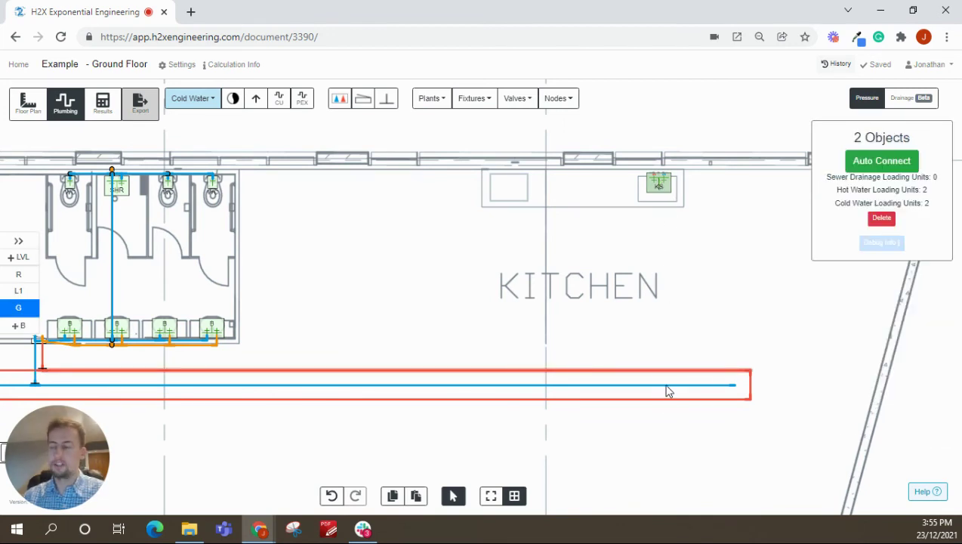
{"action": "left_click", "coordinate": [666, 386], "text": "shift"}
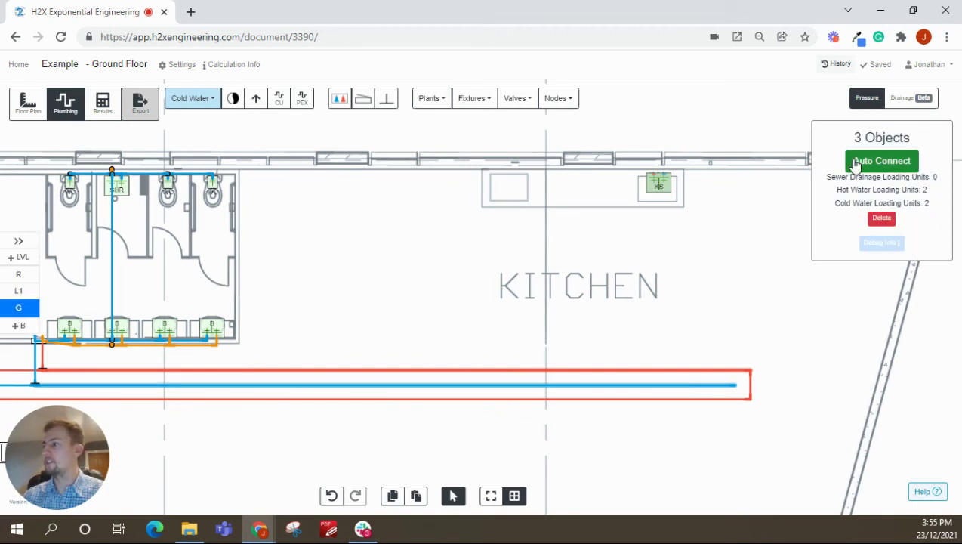
{"action": "left_click", "coordinate": [876, 162]}
{"action": "left_click", "coordinate": [698, 328]}
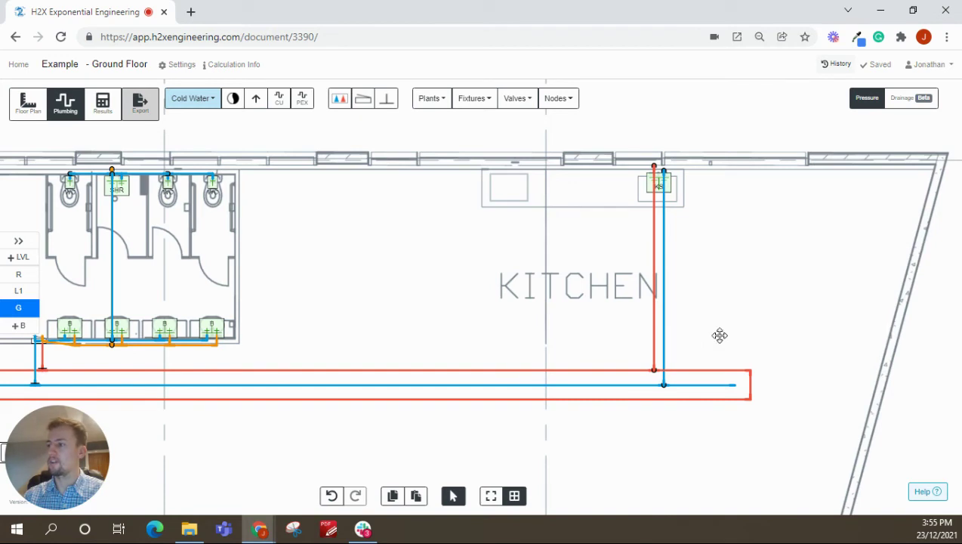
{"action": "left_click_drag", "start_coordinate": [708, 329], "coordinate": [660, 315]}
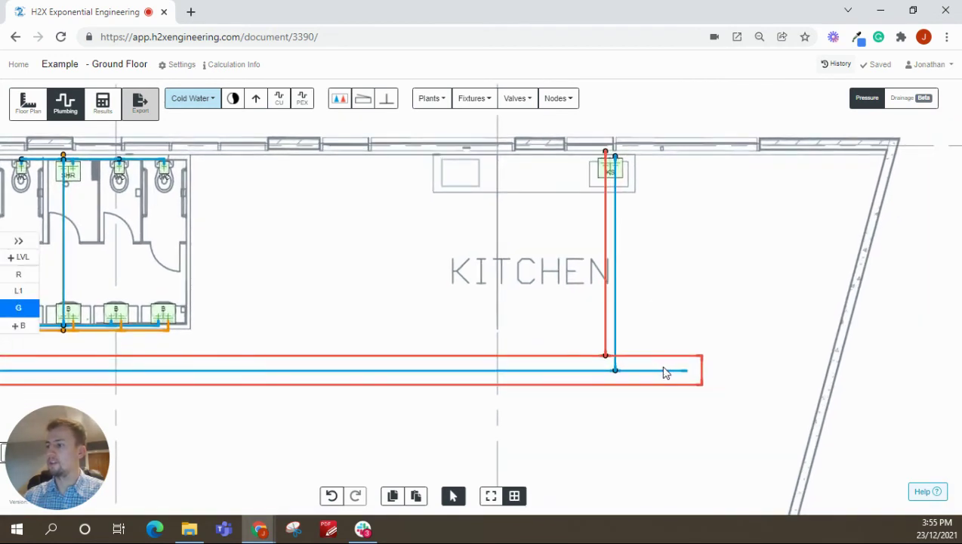
Step: Delete the leftover cold pipe stub and shorten the hot main to the sink drop
{"action": "left_click", "coordinate": [664, 376]}
{"action": "key", "text": "Delete"}
{"action": "left_click_drag", "start_coordinate": [704, 378], "coordinate": [625, 372]}
{"action": "left_click", "coordinate": [717, 402]}
{"action": "scroll", "coordinate": [717, 402], "scroll_direction": "down", "scroll_amount": 3}
{"action": "scroll", "coordinate": [716, 402], "scroll_direction": "down", "scroll_amount": 1}
{"action": "left_click_drag", "start_coordinate": [522, 327], "coordinate": [578, 311]}
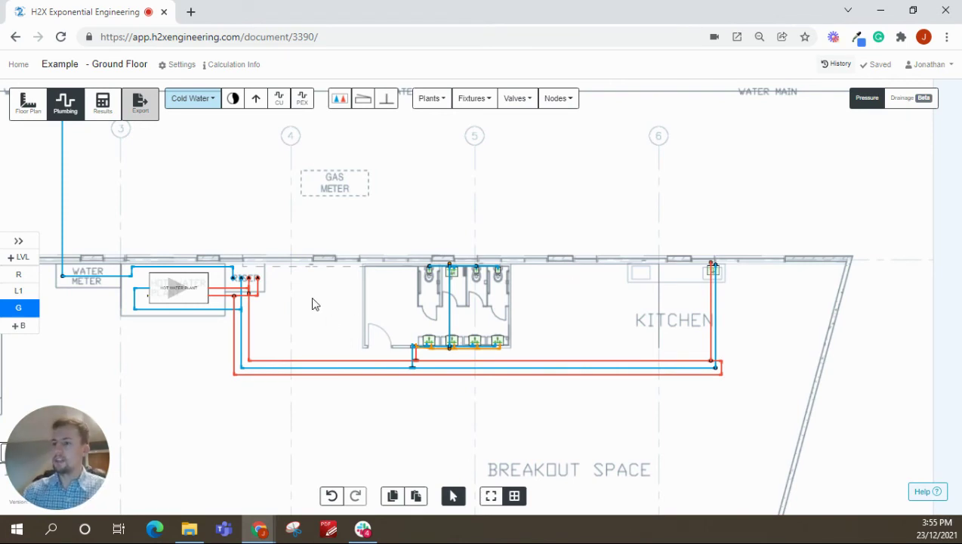
Step: Place ball valves after the water meter and at the hot water plant's inlet and outlets
{"action": "left_click_drag", "start_coordinate": [315, 302], "coordinate": [432, 275]}
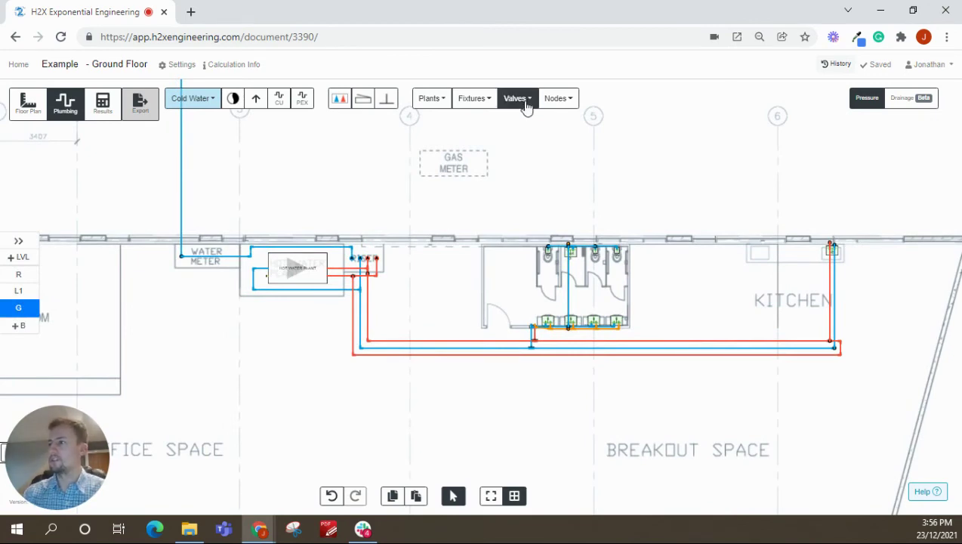
{"action": "scroll", "coordinate": [210, 257], "scroll_direction": "up", "scroll_amount": 2}
{"action": "scroll", "coordinate": [210, 256], "scroll_direction": "up", "scroll_amount": 3}
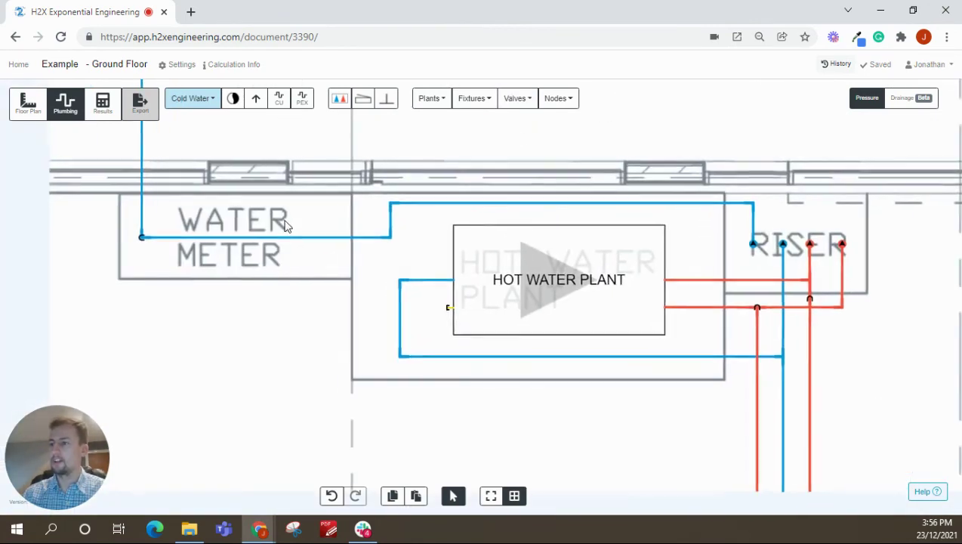
{"action": "left_click", "coordinate": [529, 97]}
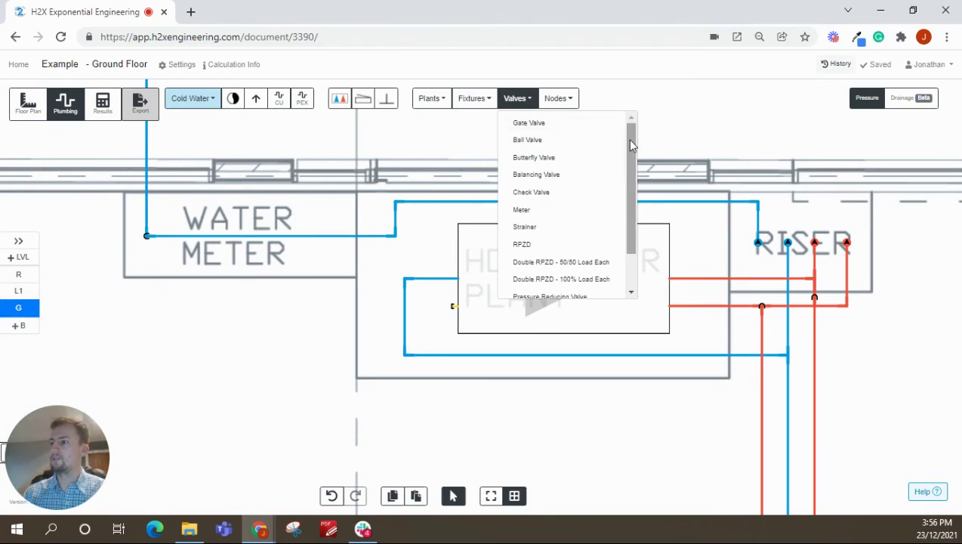
{"action": "mouse_move", "coordinate": [625, 142]}
{"action": "left_mouse_down"}
{"action": "mouse_move", "coordinate": [639, 197]}
{"action": "mouse_move", "coordinate": [636, 133]}
{"action": "left_mouse_up"}
{"action": "left_click", "coordinate": [528, 140]}
{"action": "scroll", "coordinate": [190, 236], "scroll_direction": "up", "scroll_amount": 3}
{"action": "left_click", "coordinate": [176, 232]}
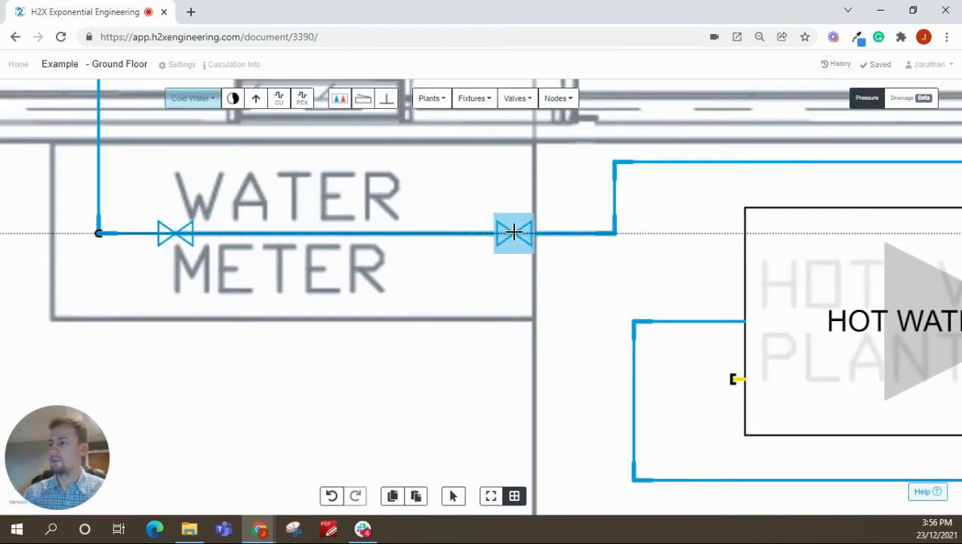
{"action": "left_click", "coordinate": [515, 233]}
{"action": "scroll", "coordinate": [460, 260], "scroll_direction": "down", "scroll_amount": 3}
{"action": "scroll", "coordinate": [302, 281], "scroll_direction": "up", "scroll_amount": 3}
{"action": "left_click", "coordinate": [320, 260]}
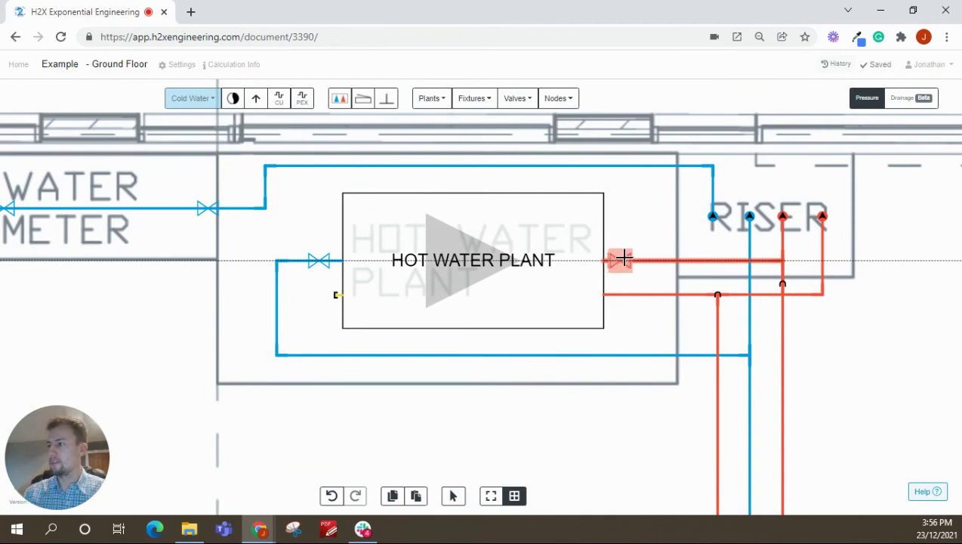
{"action": "left_click", "coordinate": [626, 260]}
{"action": "left_click", "coordinate": [628, 291]}
Step: Add ball valves on the cold and hot riser pipes
{"action": "scroll", "coordinate": [738, 243], "scroll_direction": "up", "scroll_amount": 3}
{"action": "left_click", "coordinate": [758, 240]}
{"action": "left_click", "coordinate": [811, 240]}
{"action": "left_click", "coordinate": [882, 240]}
{"action": "left_click", "coordinate": [694, 153]}
{"action": "scroll", "coordinate": [693, 217], "scroll_direction": "down", "scroll_amount": 4}
{"action": "scroll", "coordinate": [693, 217], "scroll_direction": "down", "scroll_amount": 2}
{"action": "key", "text": "Escape"}
{"action": "scroll", "coordinate": [379, 190], "scroll_direction": "up", "scroll_amount": 4}
{"action": "left_click", "coordinate": [517, 98]}
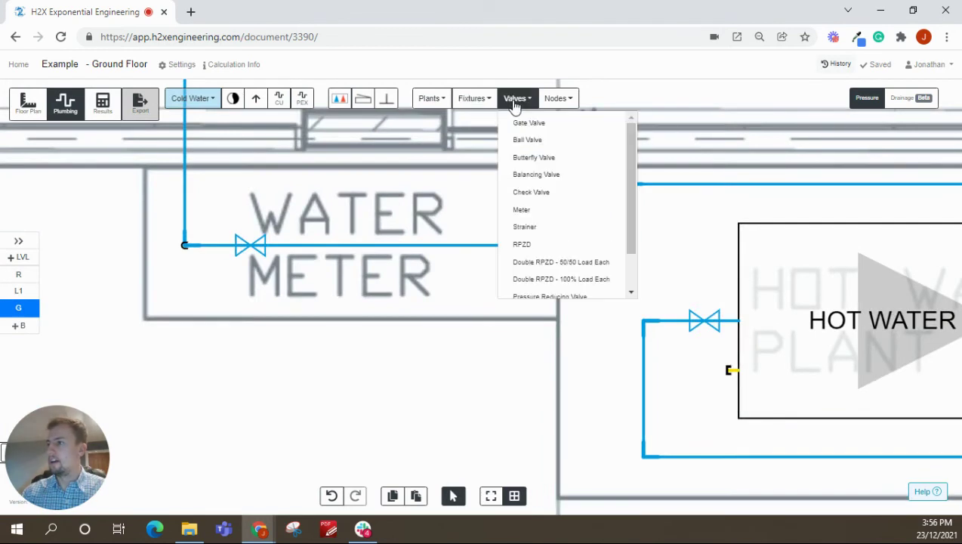
Step: Place an RPZD and a water meter on the incoming supply line at the water meter
{"action": "left_click", "coordinate": [532, 243]}
{"action": "left_click", "coordinate": [531, 236]}
{"action": "key", "text": "Escape"}
{"action": "left_click", "coordinate": [517, 99]}
{"action": "left_click", "coordinate": [559, 214]}
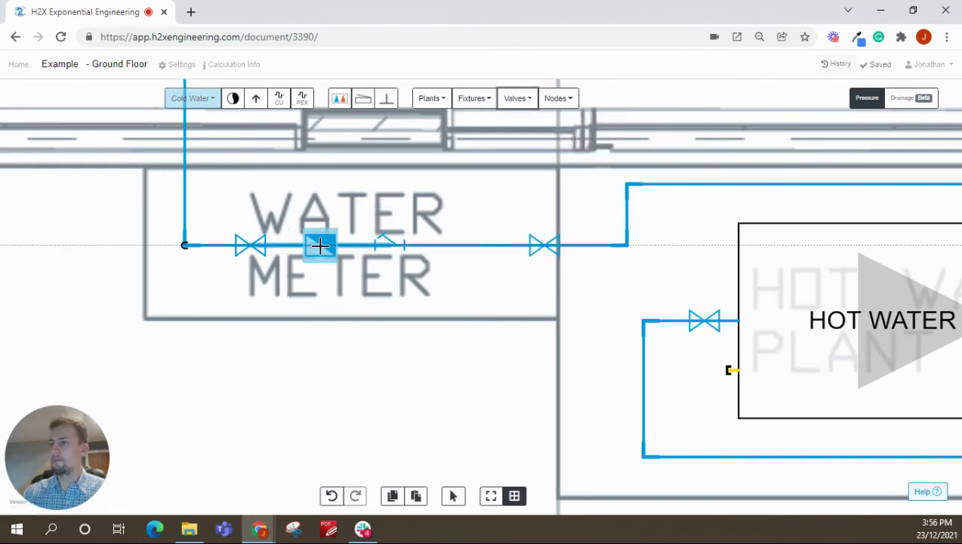
{"action": "left_click", "coordinate": [321, 245]}
{"action": "key", "text": "Escape"}
Step: Add a check valve on the supply line after the meter
{"action": "left_click", "coordinate": [515, 99]}
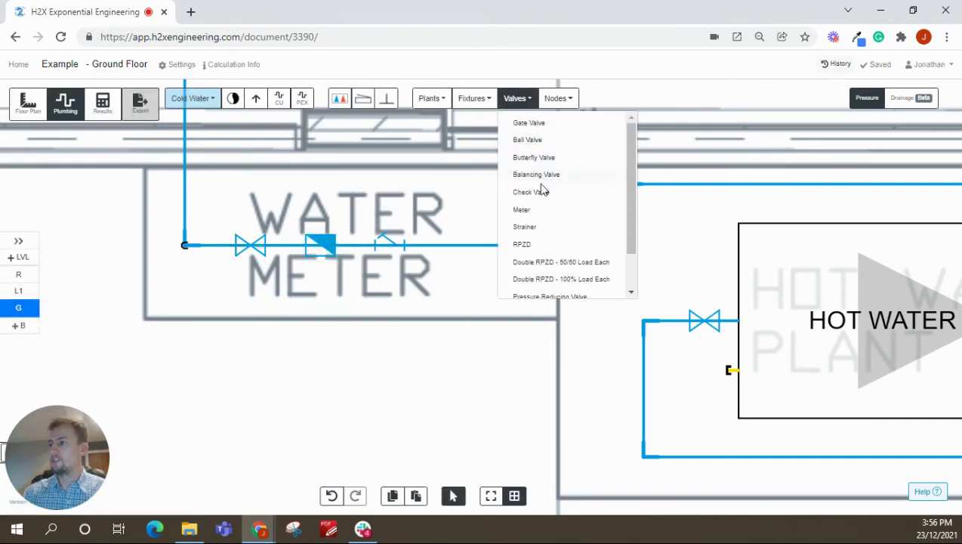
{"action": "left_click", "coordinate": [530, 244]}
{"action": "left_click", "coordinate": [462, 245]}
{"action": "scroll", "coordinate": [482, 316], "scroll_direction": "down", "scroll_amount": 2}
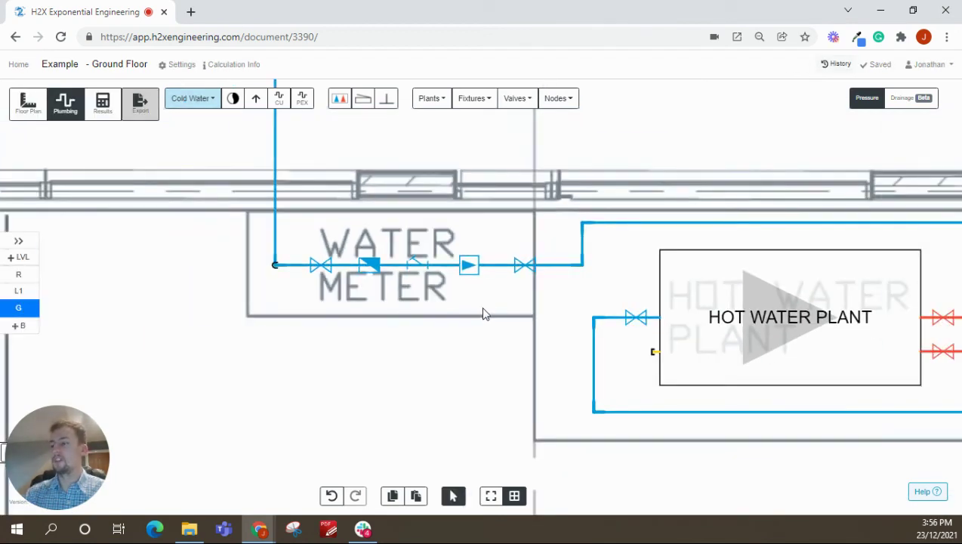
{"action": "scroll", "coordinate": [483, 314], "scroll_direction": "down", "scroll_amount": 2}
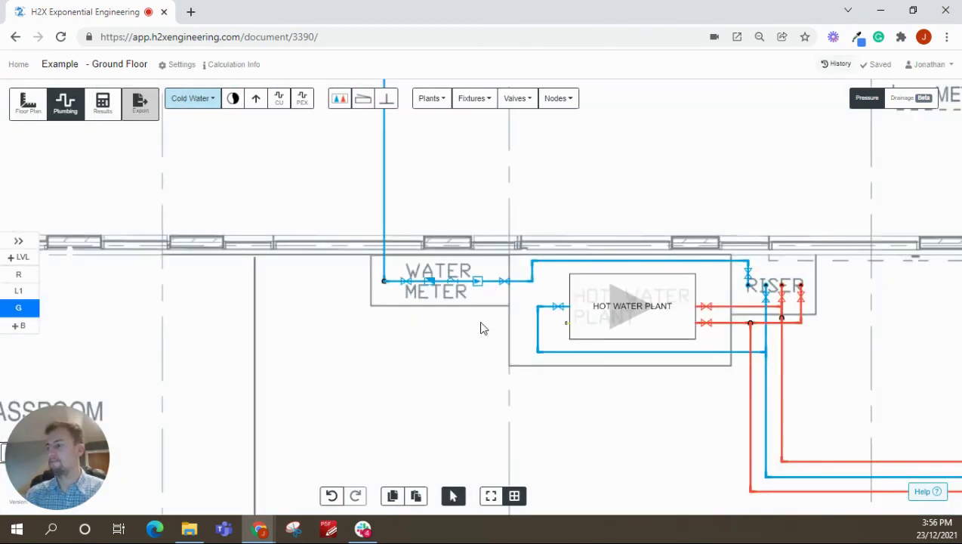
{"action": "left_click_drag", "start_coordinate": [484, 328], "coordinate": [340, 294]}
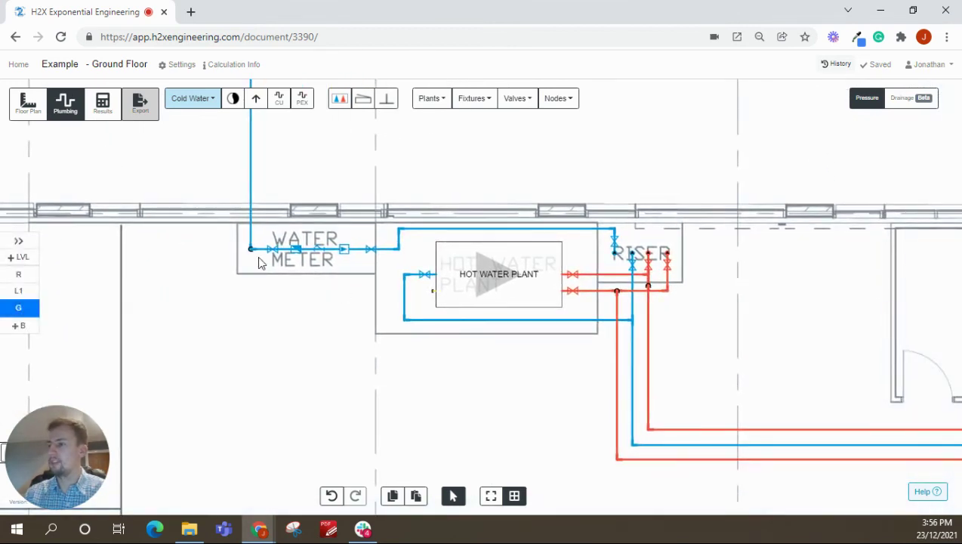
{"action": "scroll", "coordinate": [323, 275], "scroll_direction": "down", "scroll_amount": 3}
{"action": "scroll", "coordinate": [602, 296], "scroll_direction": "up", "scroll_amount": 5}
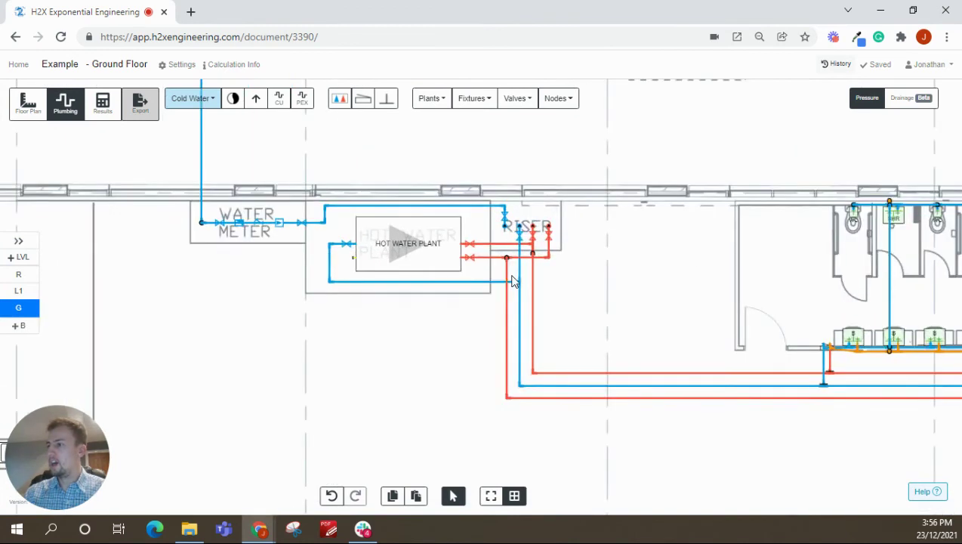
Step: Place balancing valves on the lower and vertical hot-water pipes at the riser
{"action": "left_click", "coordinate": [516, 98]}
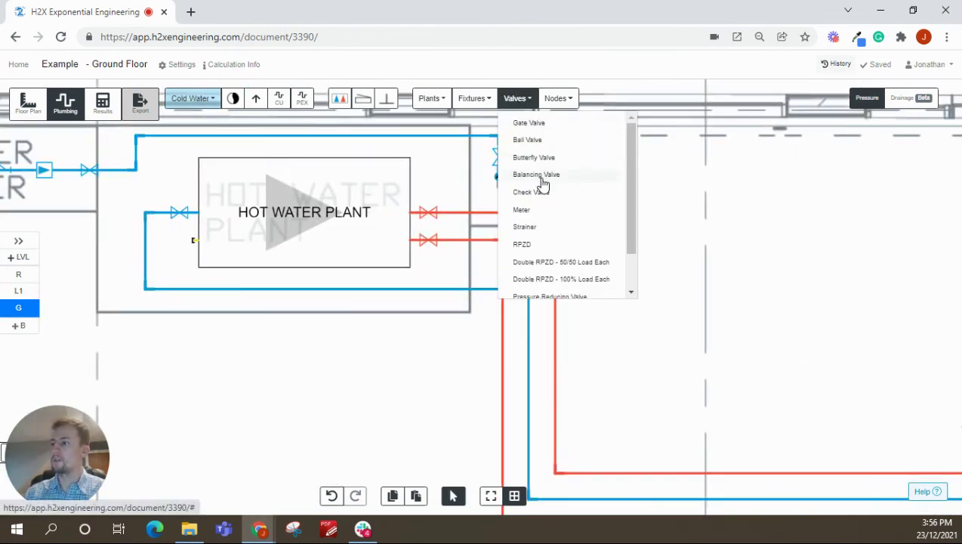
{"action": "left_click", "coordinate": [543, 185]}
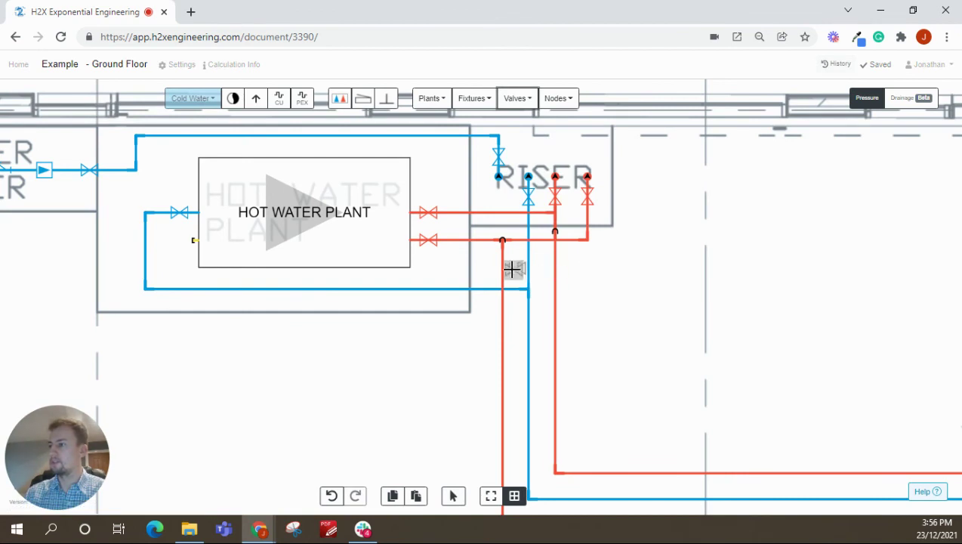
{"action": "scroll", "coordinate": [511, 268], "scroll_direction": "up", "scroll_amount": 3}
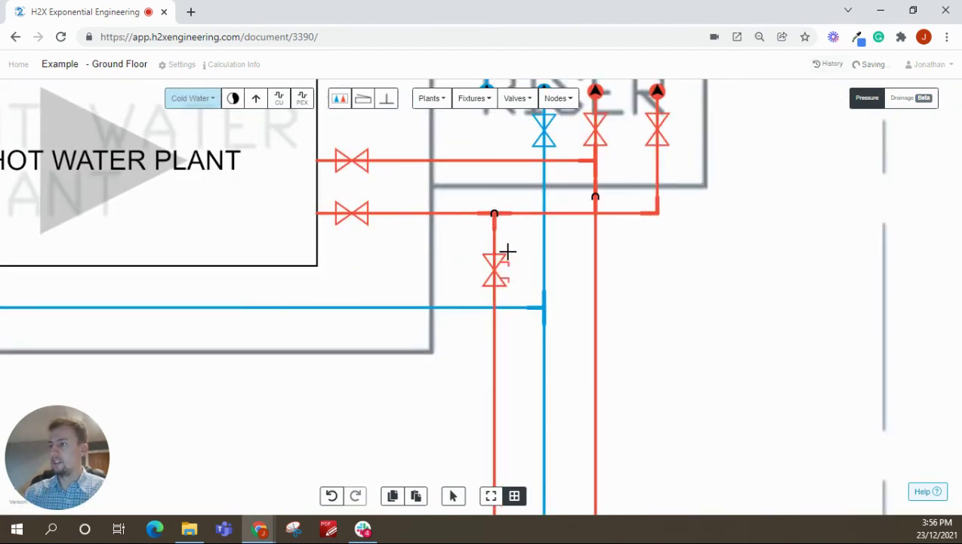
{"action": "left_click", "coordinate": [498, 266]}
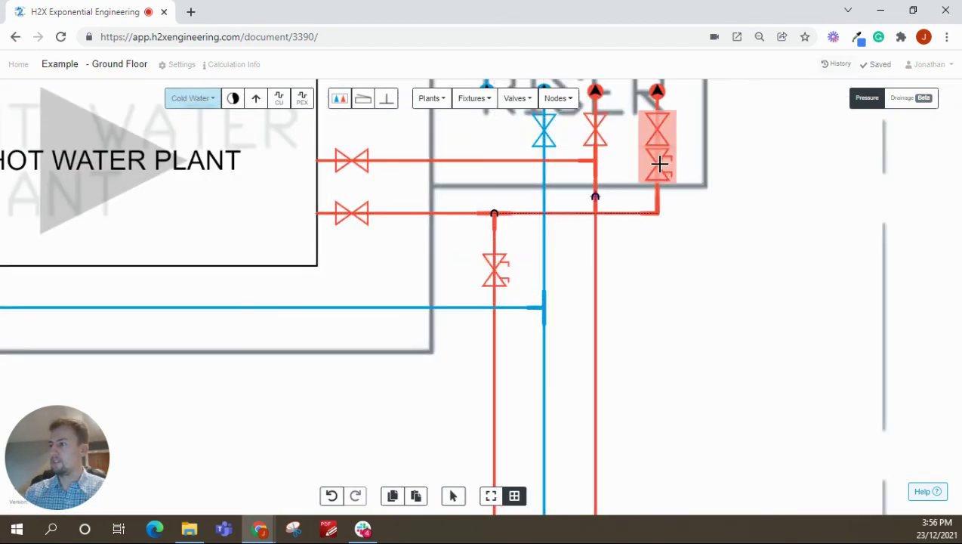
{"action": "left_click", "coordinate": [659, 171]}
Step: Add another balancing valve on the riser pipework, then switch to the Level 1 plan
{"action": "scroll", "coordinate": [653, 189], "scroll_direction": "down", "scroll_amount": 5}
{"action": "left_click_drag", "start_coordinate": [699, 261], "coordinate": [483, 244]}
{"action": "scroll", "coordinate": [393, 225], "scroll_direction": "up", "scroll_amount": 2}
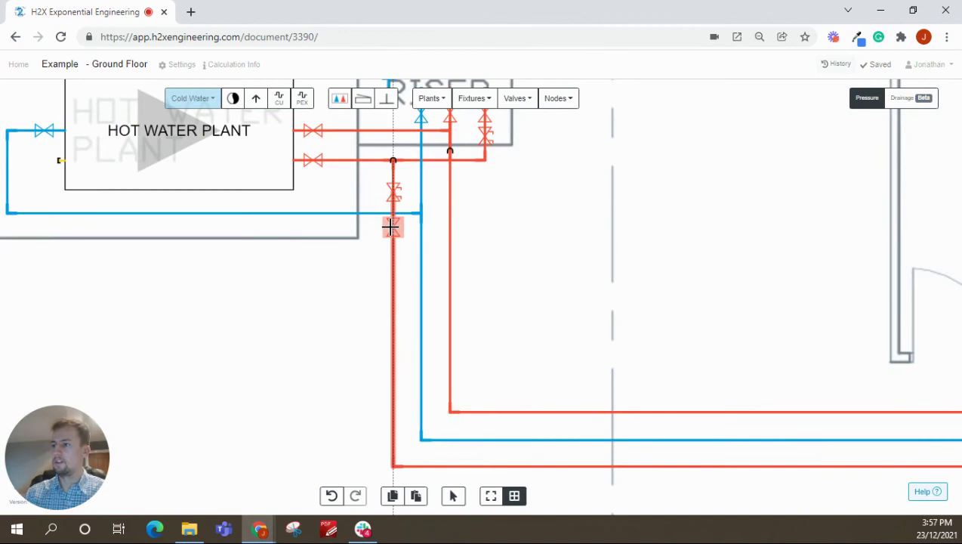
{"action": "left_click", "coordinate": [369, 213]}
{"action": "scroll", "coordinate": [374, 218], "scroll_direction": "down", "scroll_amount": 5}
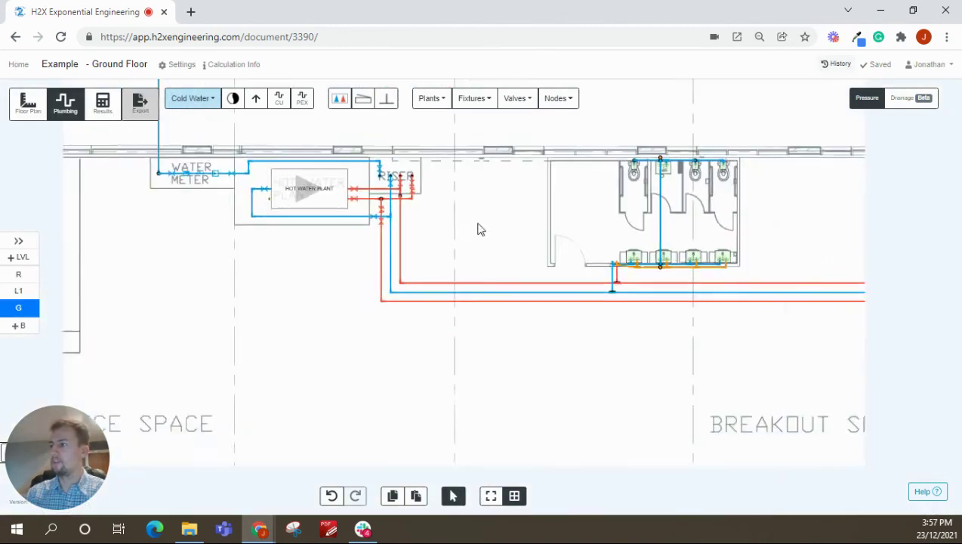
{"action": "scroll", "coordinate": [483, 227], "scroll_direction": "down", "scroll_amount": 3}
{"action": "left_click_drag", "start_coordinate": [477, 226], "coordinate": [442, 270]}
{"action": "left_click", "coordinate": [19, 291]}
Step: View the Roof plan's tank and pump room, then go back to the Ground Floor plan
{"action": "left_click", "coordinate": [19, 276]}
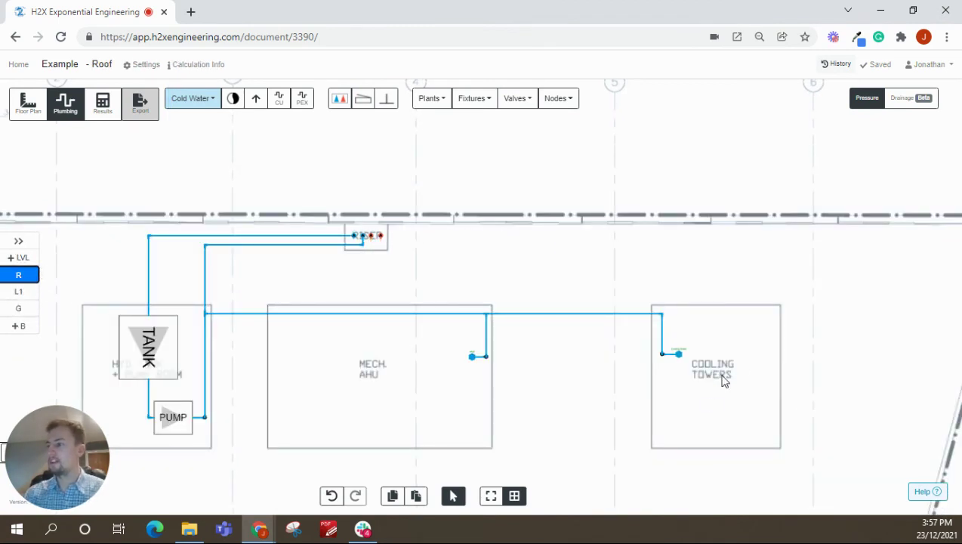
{"action": "scroll", "coordinate": [669, 344], "scroll_direction": "up", "scroll_amount": 3}
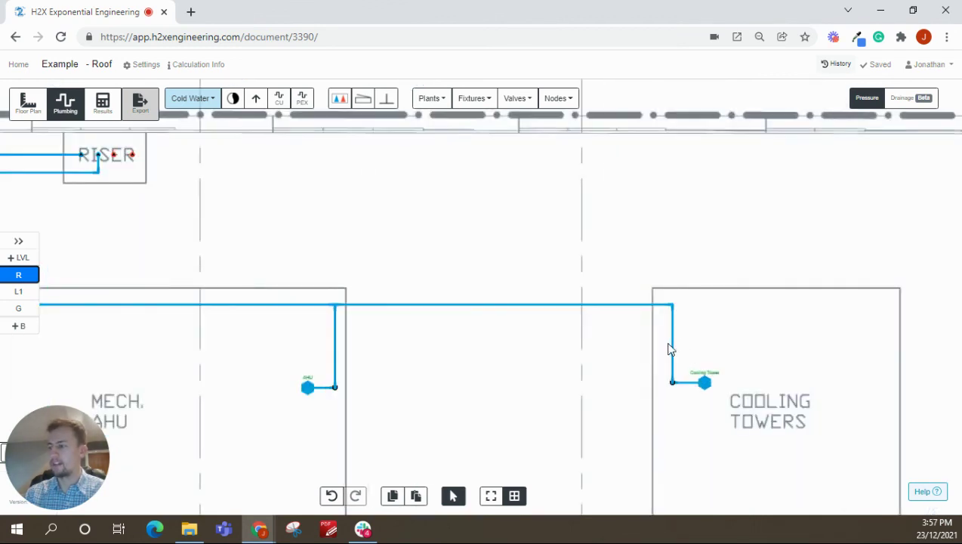
{"action": "scroll", "coordinate": [672, 349], "scroll_direction": "down", "scroll_amount": 3}
{"action": "left_click_drag", "start_coordinate": [513, 369], "coordinate": [619, 344]}
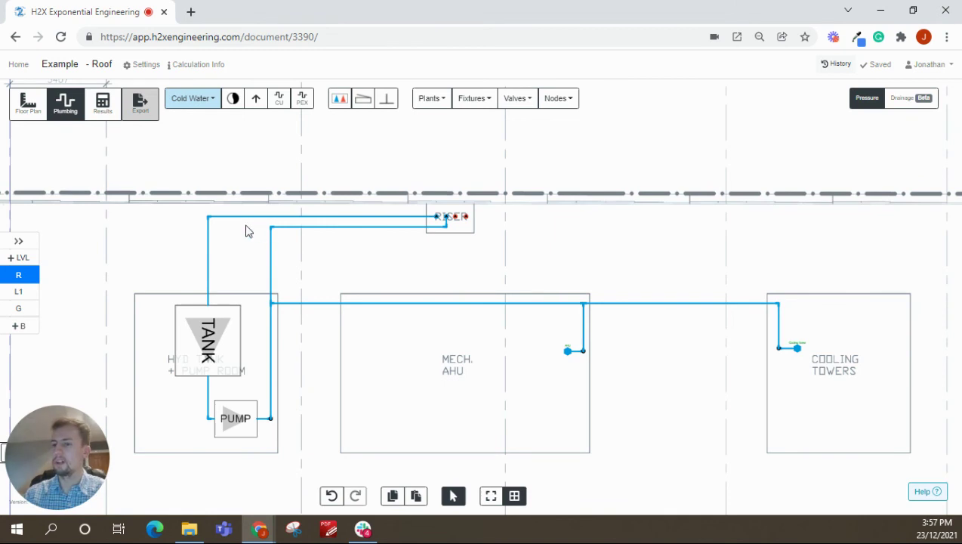
{"action": "left_click", "coordinate": [28, 295]}
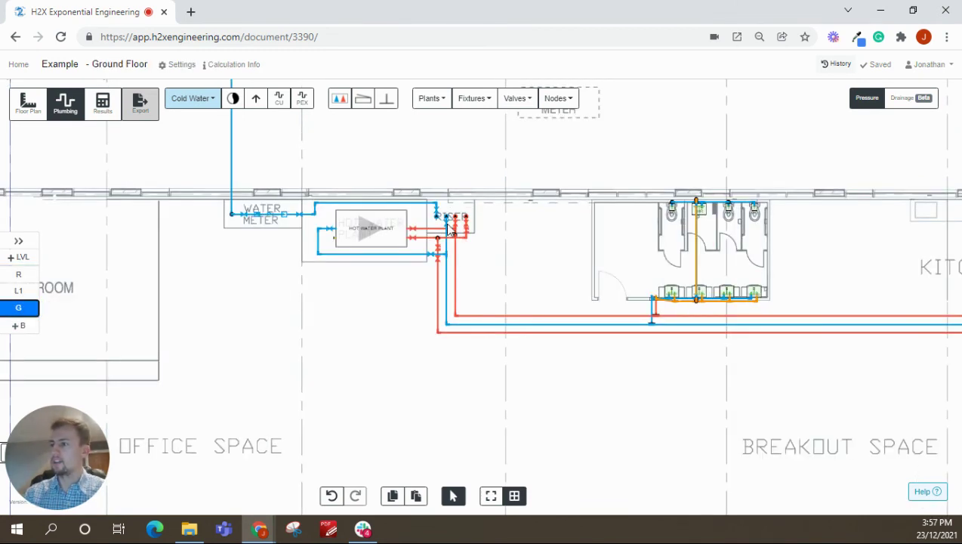
Step: Select the leftmost restroom basin and all four matching basins
{"action": "left_click_drag", "start_coordinate": [645, 212], "coordinate": [332, 295]}
{"action": "scroll", "coordinate": [354, 300], "scroll_direction": "up", "scroll_amount": 5}
{"action": "left_click", "coordinate": [345, 299]}
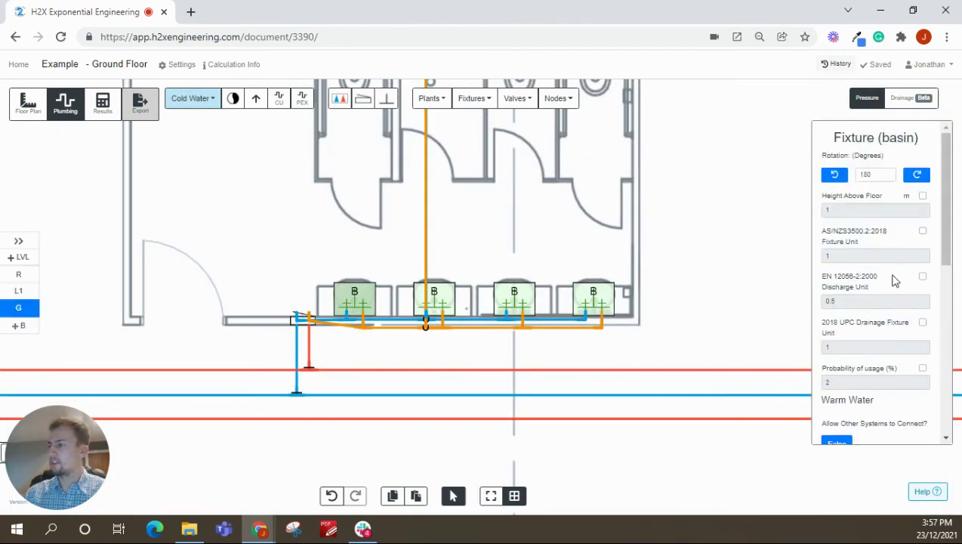
{"action": "left_click_drag", "start_coordinate": [952, 204], "coordinate": [951, 284]}
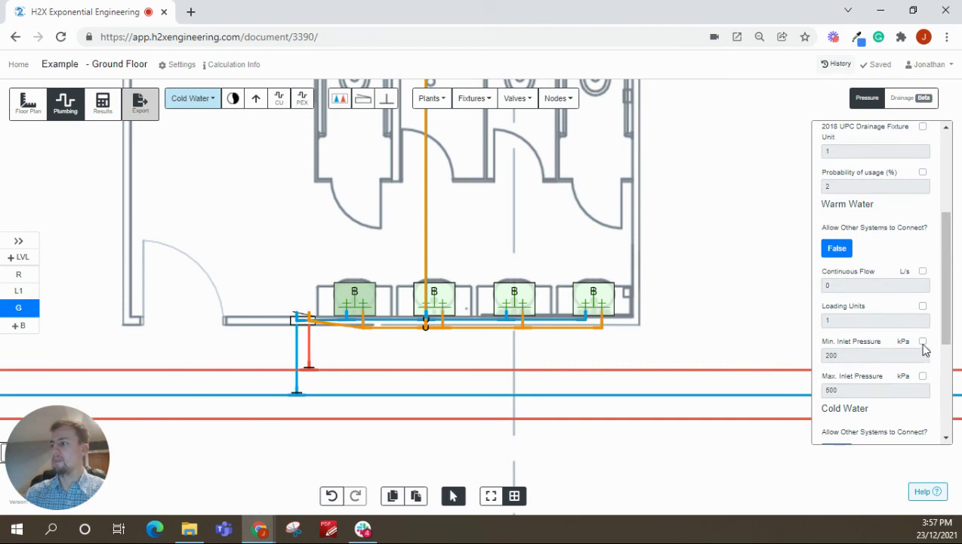
{"action": "left_click", "coordinate": [729, 335]}
{"action": "left_click", "coordinate": [341, 303]}
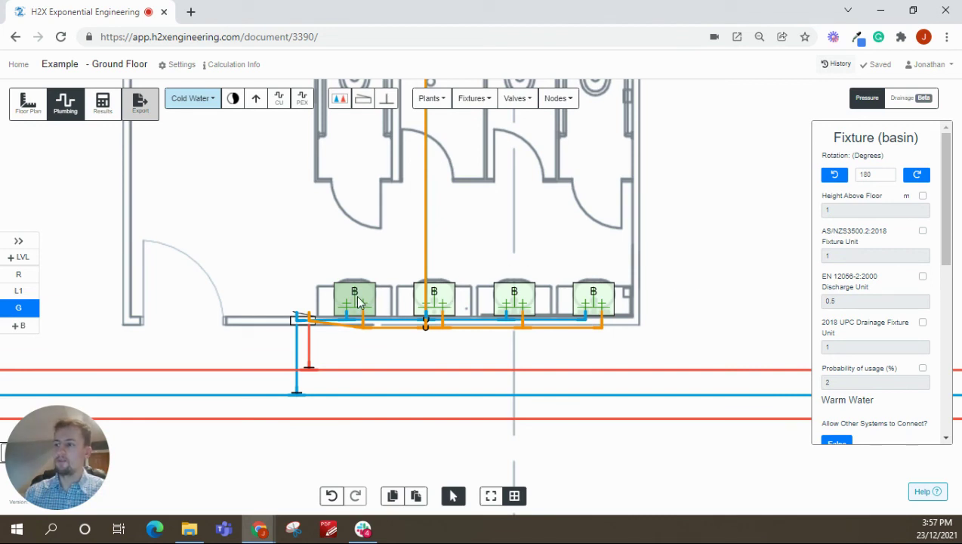
{"action": "left_click", "coordinate": [371, 310]}
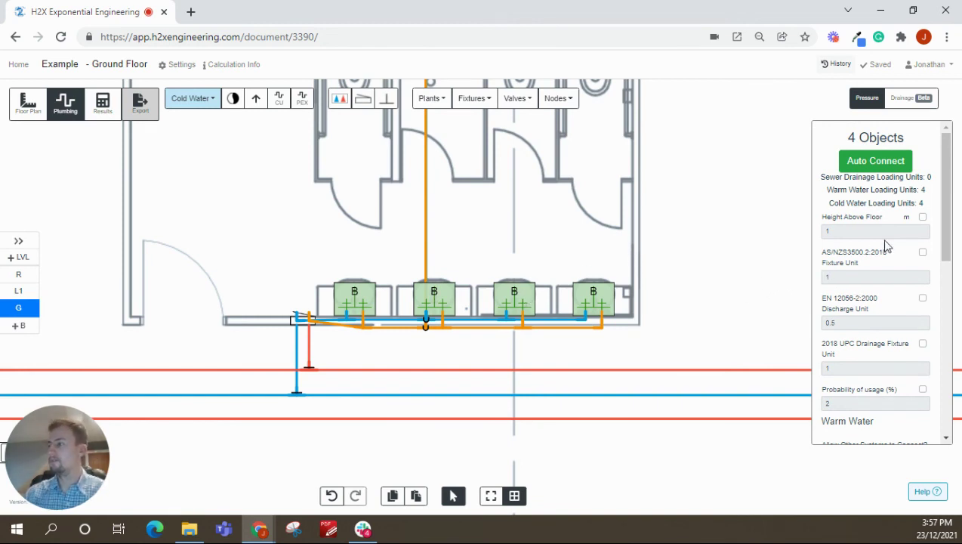
{"action": "left_click_drag", "start_coordinate": [945, 227], "coordinate": [952, 383]}
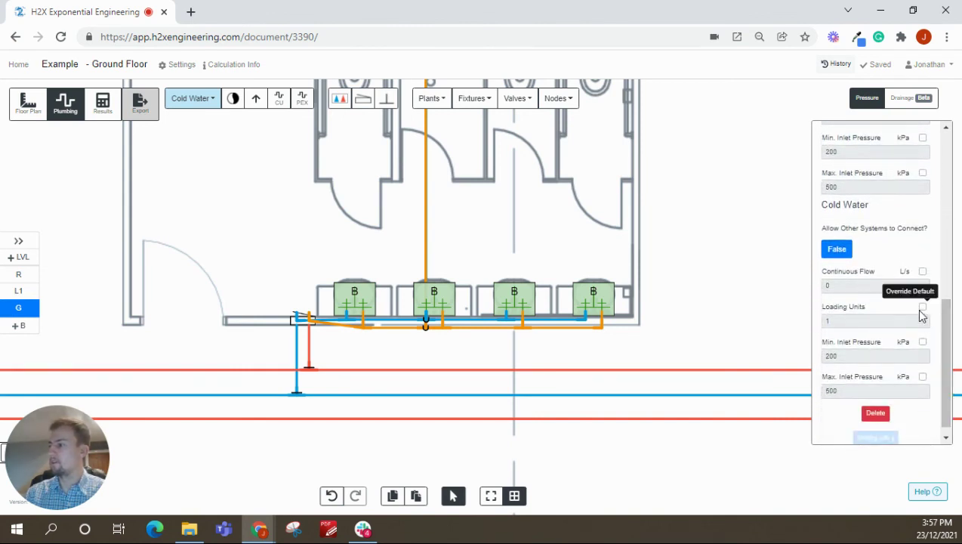
Step: Override cold-water loading units to 2 and minimum inlet pressure to 100 kPa
{"action": "left_click", "coordinate": [923, 307]}
{"action": "left_click", "coordinate": [830, 321]}
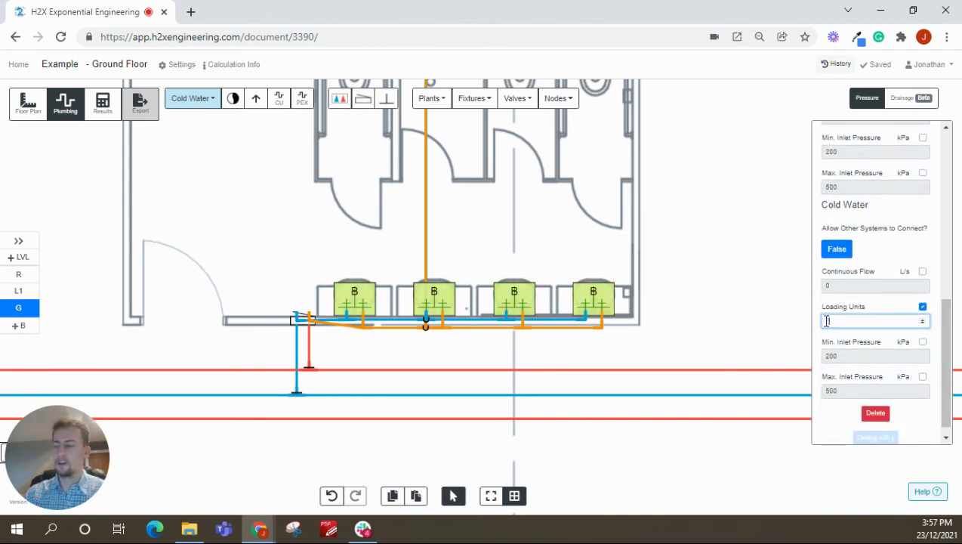
{"action": "left_click", "coordinate": [922, 342]}
{"action": "left_click", "coordinate": [828, 355]}
{"action": "key", "text": "BackSpace"}
{"action": "type", "text": "100"}
Step: Check the right basin's properties to confirm the overrides applied
{"action": "left_click", "coordinate": [729, 332]}
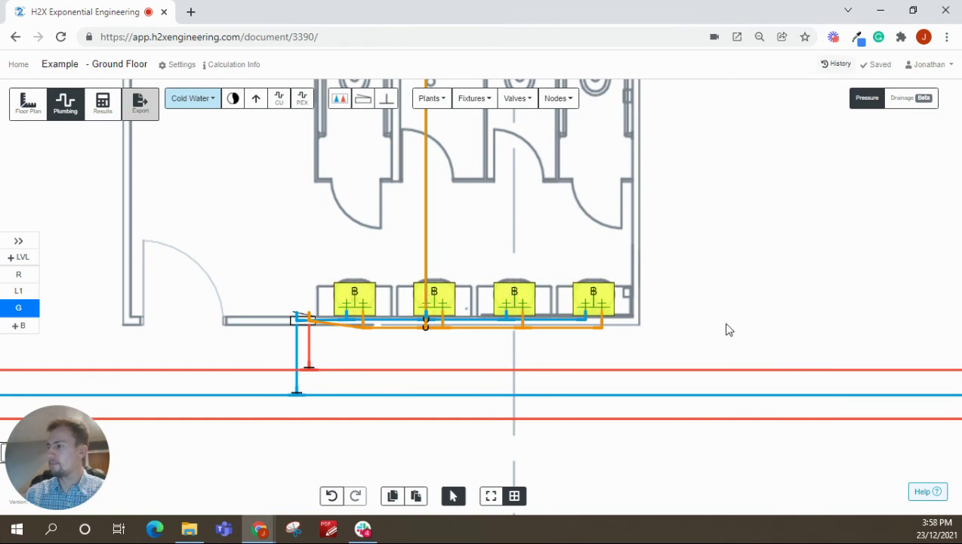
{"action": "left_click", "coordinate": [604, 304]}
{"action": "scroll", "coordinate": [882, 328], "scroll_direction": "down", "scroll_amount": 5}
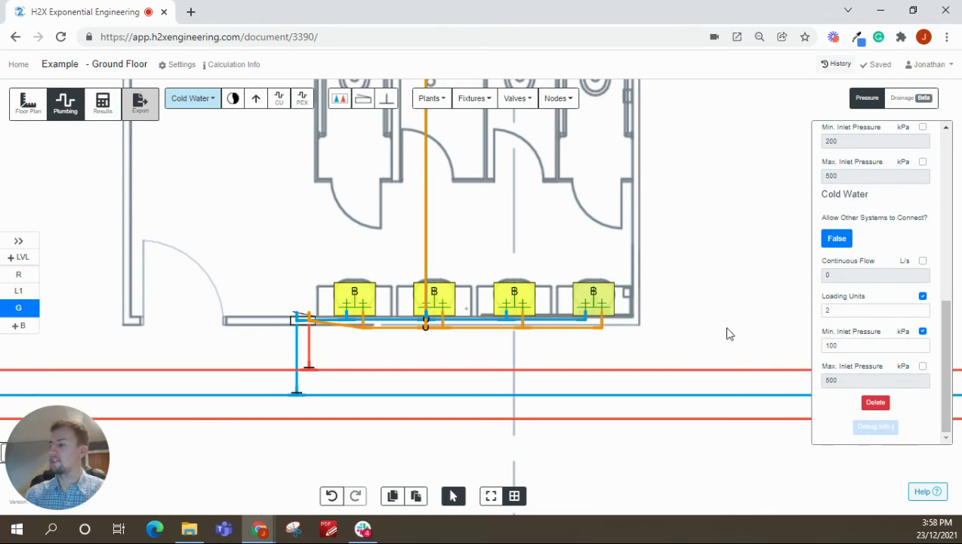
{"action": "left_click", "coordinate": [694, 302]}
{"action": "scroll", "coordinate": [692, 290], "scroll_direction": "down", "scroll_amount": 2}
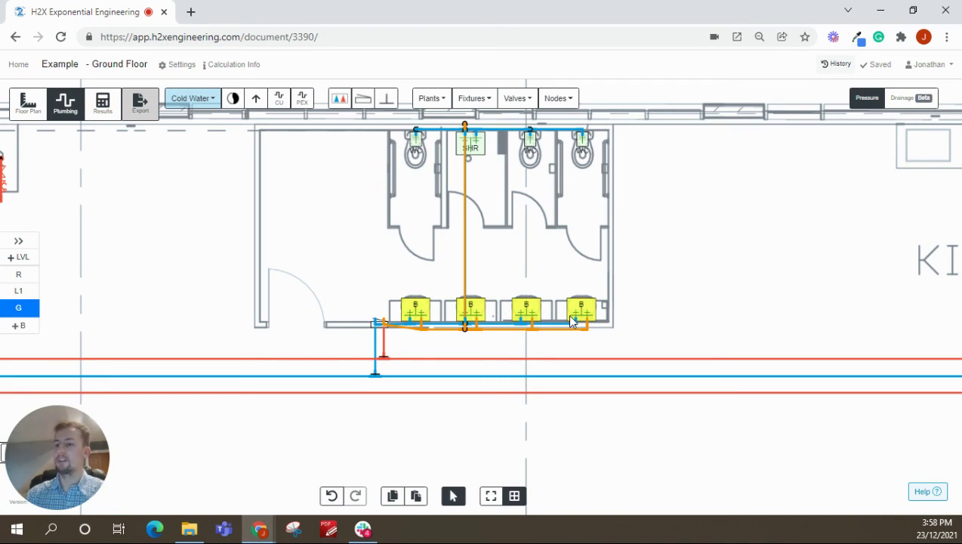
Step: Select the vertical water main pipe to show its properties
{"action": "scroll", "coordinate": [251, 261], "scroll_direction": "down", "scroll_amount": 5}
{"action": "scroll", "coordinate": [344, 262], "scroll_direction": "up", "scroll_amount": 3}
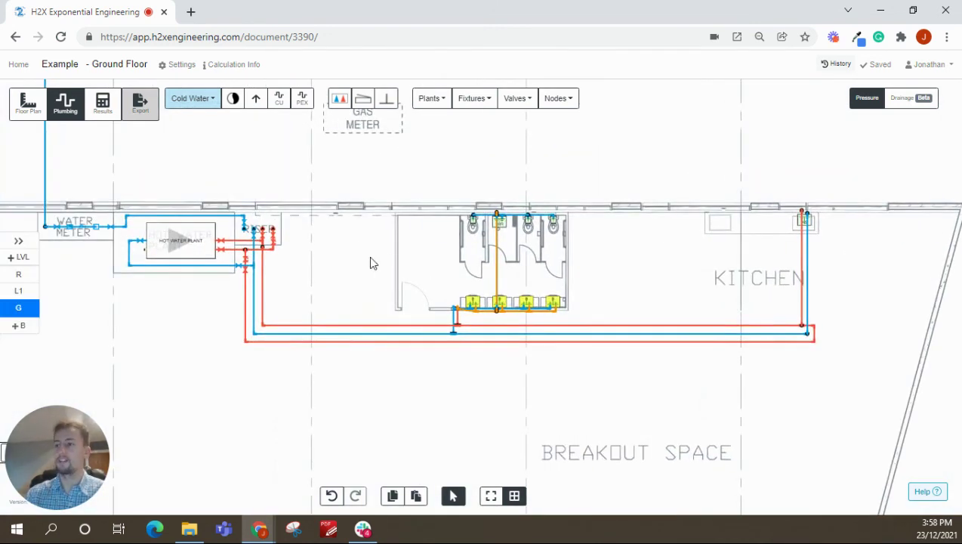
{"action": "left_click_drag", "start_coordinate": [370, 262], "coordinate": [415, 269]}
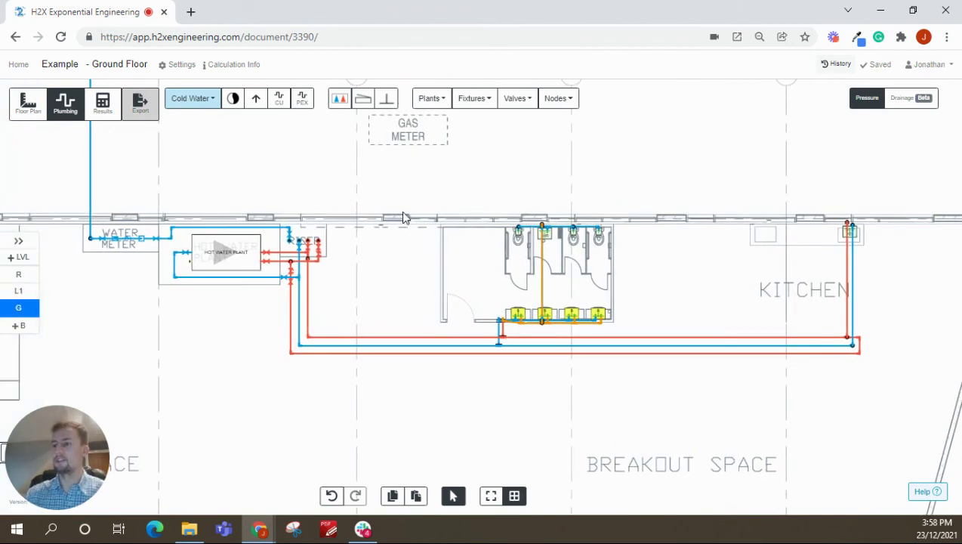
{"action": "left_click_drag", "start_coordinate": [491, 251], "coordinate": [500, 257]}
{"action": "left_click_drag", "start_coordinate": [391, 217], "coordinate": [473, 268]}
{"action": "left_click", "coordinate": [310, 284]}
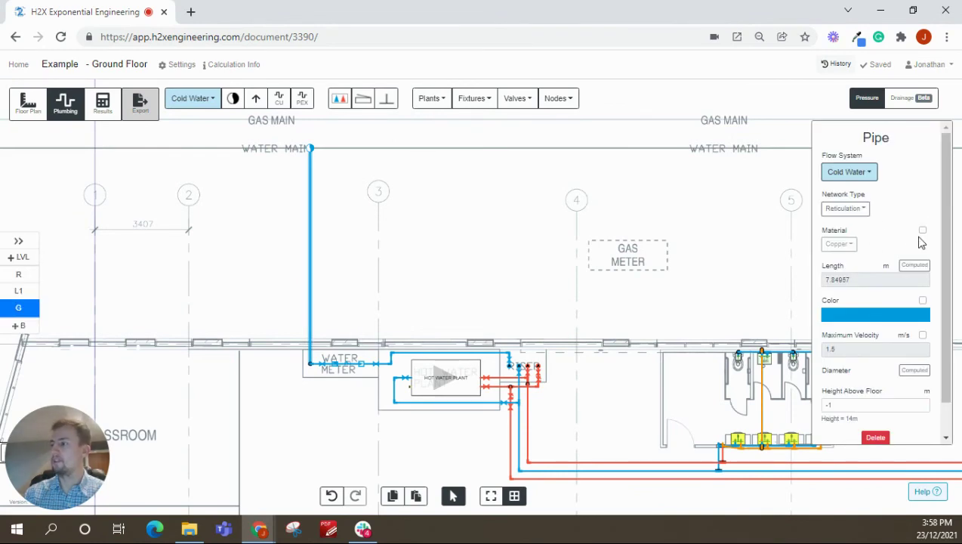
Step: Override the pipe material to HDPE (SDR11) and recheck the pipe's properties
{"action": "left_click", "coordinate": [922, 230]}
{"action": "left_click", "coordinate": [838, 245]}
{"action": "left_click", "coordinate": [857, 307]}
{"action": "left_click", "coordinate": [322, 282]}
{"action": "scroll", "coordinate": [316, 299], "scroll_direction": "up", "scroll_amount": 5}
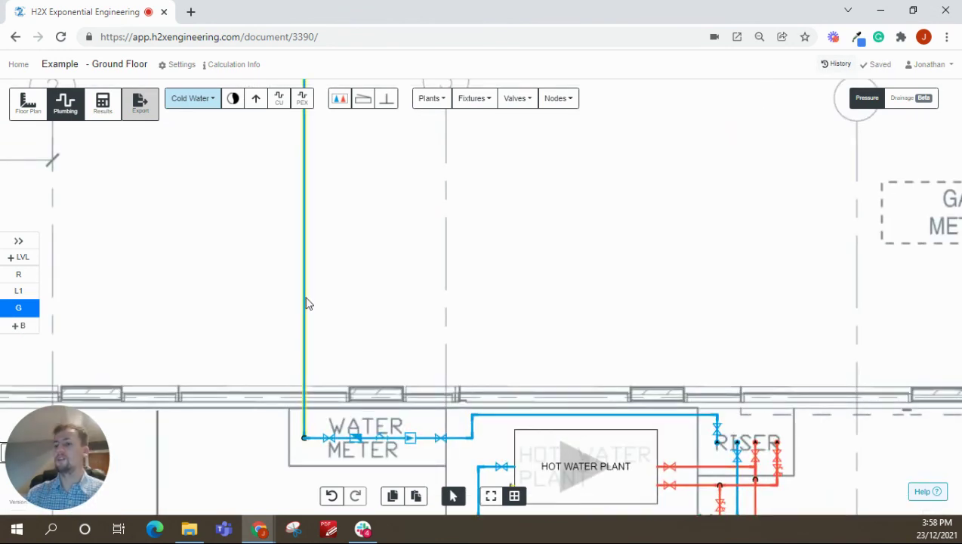
{"action": "scroll", "coordinate": [306, 303], "scroll_direction": "down", "scroll_amount": 2}
{"action": "left_click", "coordinate": [306, 303]}
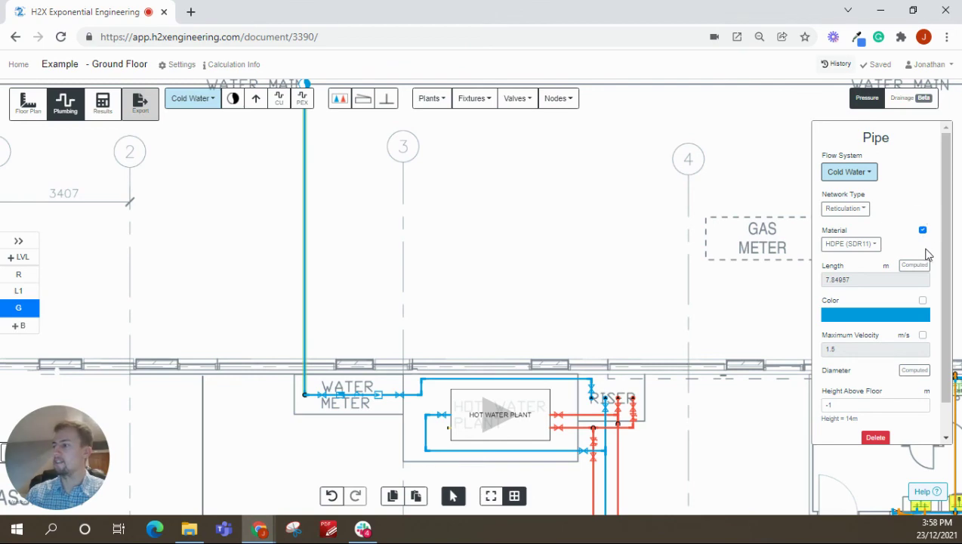
Step: Deselect the water main and frame the full Ground Floor pipework in view
{"action": "left_click", "coordinate": [592, 282]}
{"action": "scroll", "coordinate": [597, 280], "scroll_direction": "down", "scroll_amount": 5}
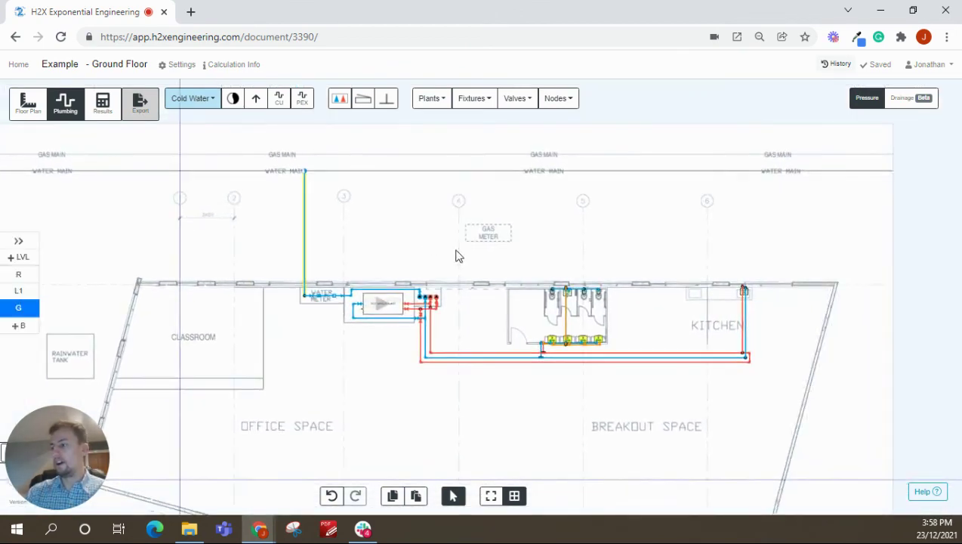
{"action": "scroll", "coordinate": [455, 256], "scroll_direction": "up", "scroll_amount": 4}
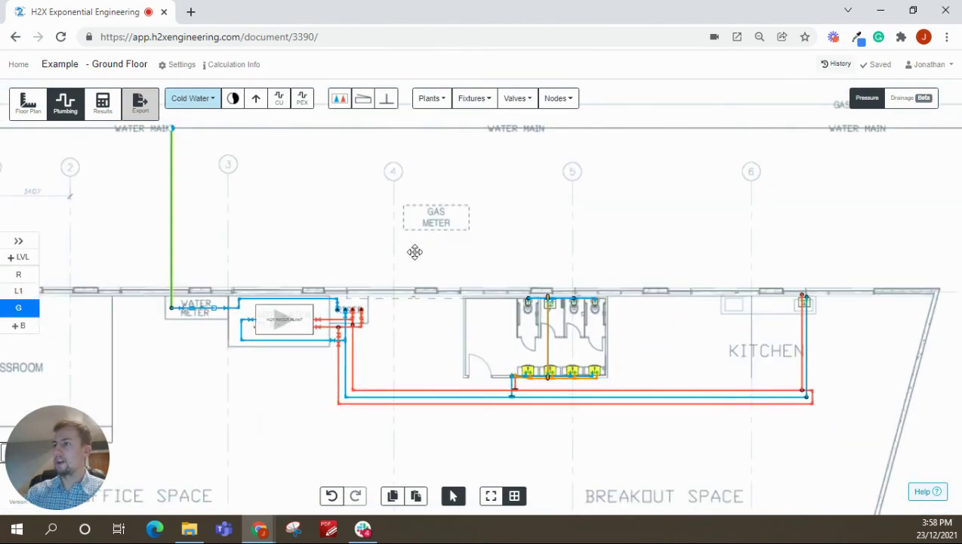
{"action": "left_click_drag", "start_coordinate": [414, 252], "coordinate": [411, 268]}
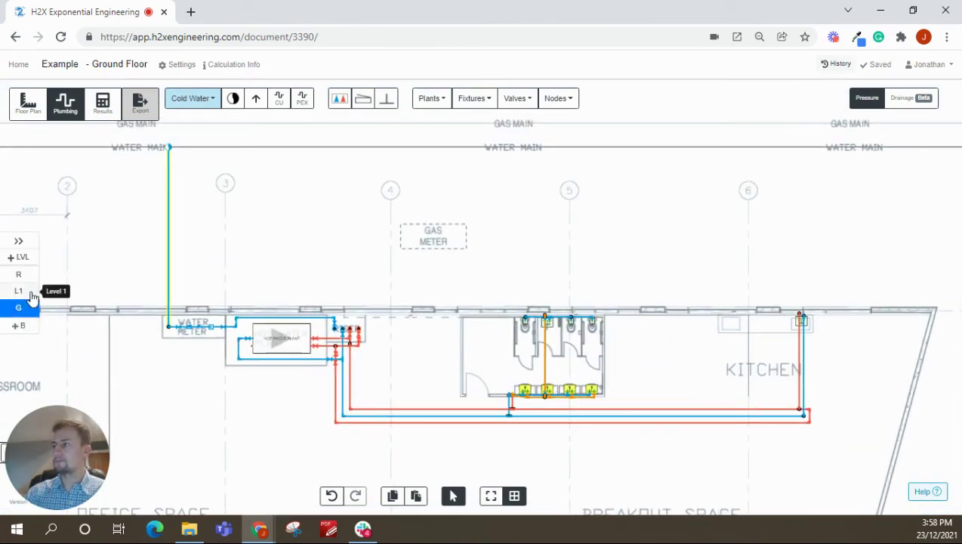